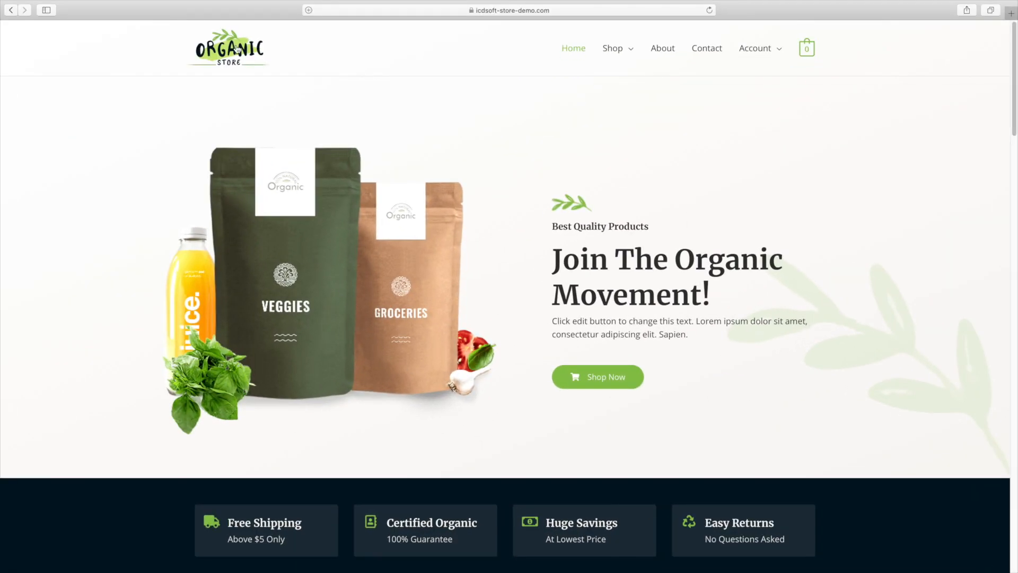
Step: Browse the shop's Superfoods category and open the raw goji berries (1 pack) product page
mouse_move(620, 53)
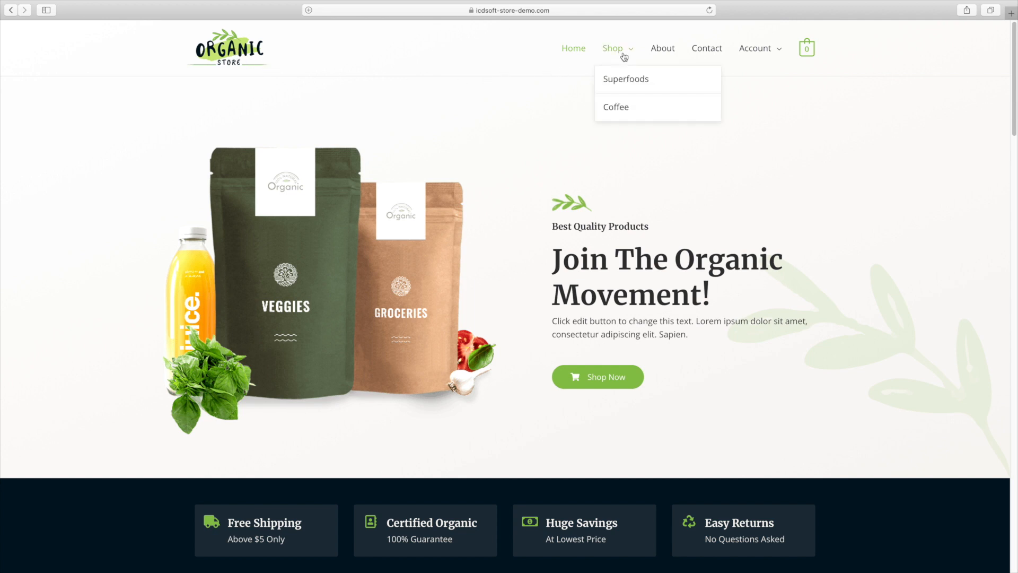
left_click(563, 79)
scroll(540, 186, "down", 3)
scroll(540, 187, "down", 2)
scroll(538, 187, "up", 2)
left_click(374, 281)
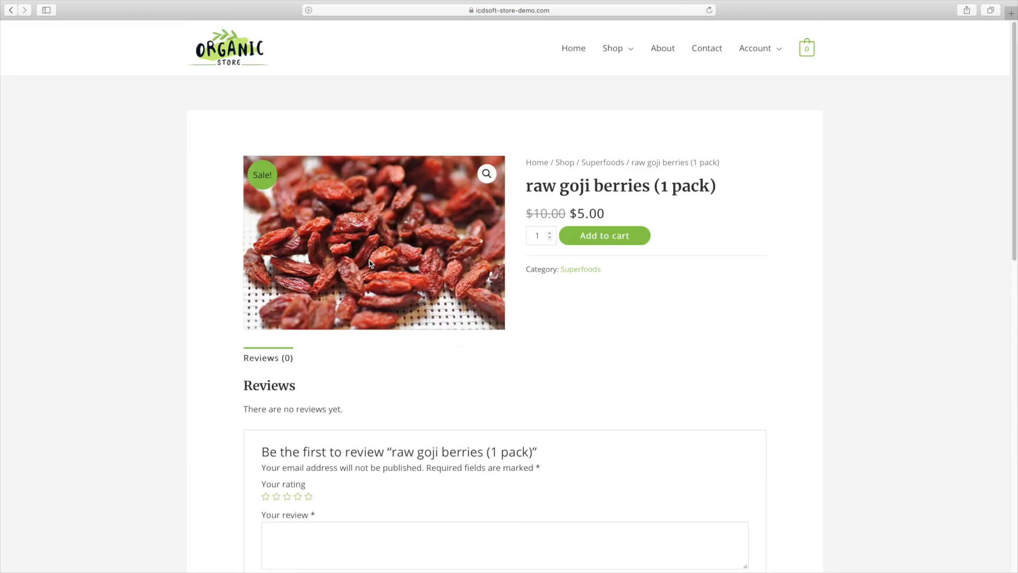
Step: Return to the Organic Store home page and look through its content
left_click(218, 62)
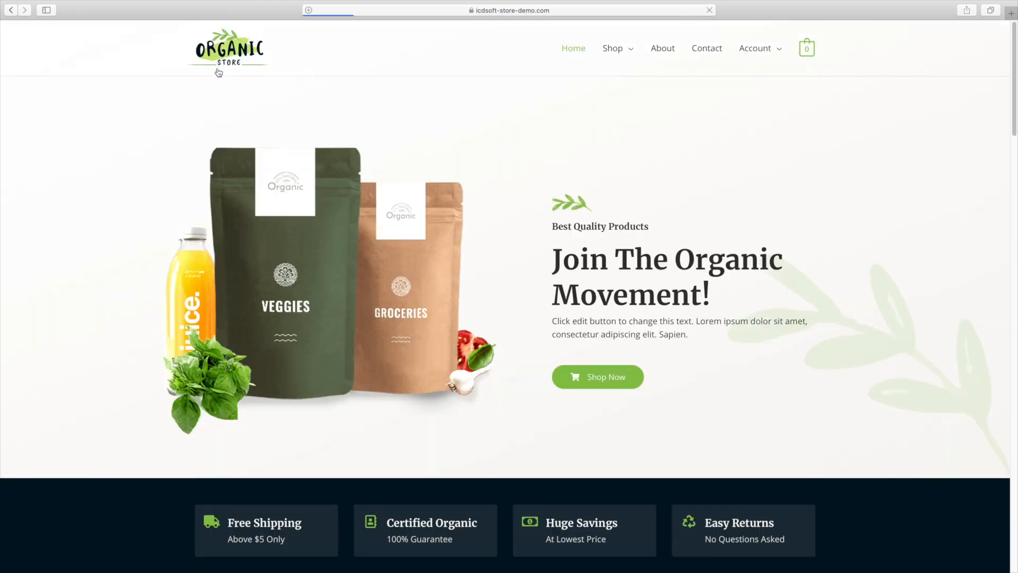
scroll(280, 183, "down", 3)
scroll(280, 183, "down", 6)
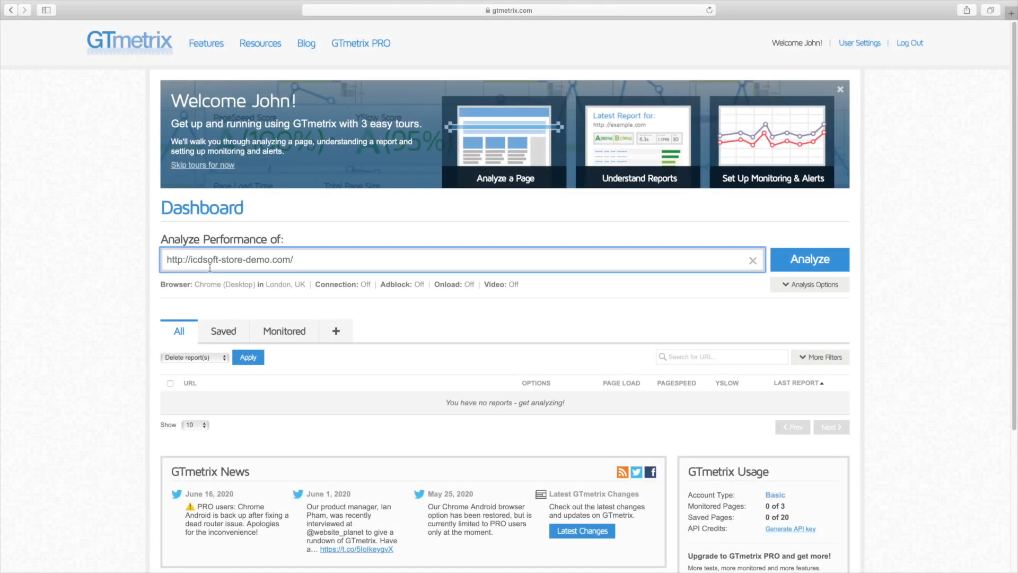
key("Return")
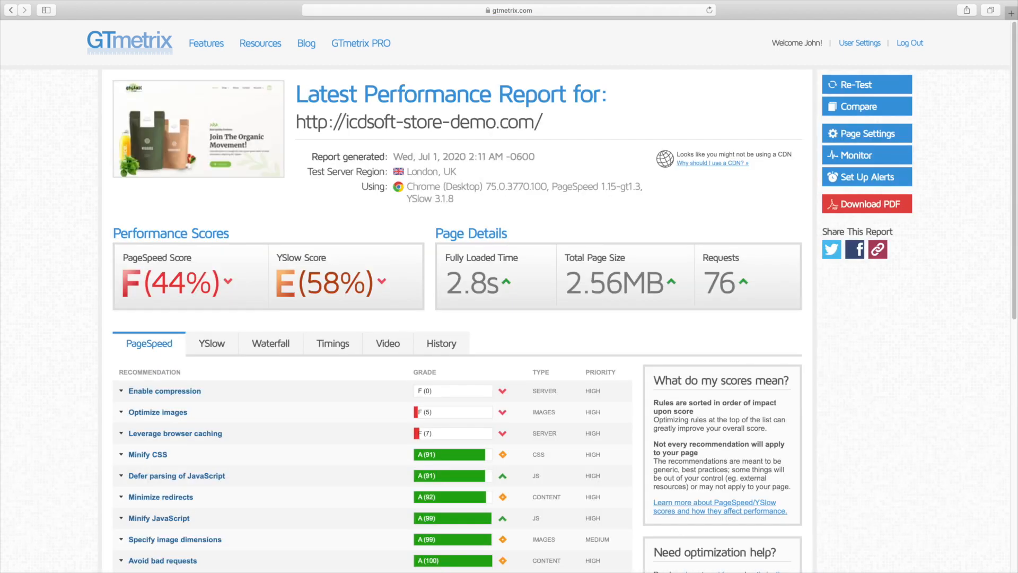
double_click(172, 283)
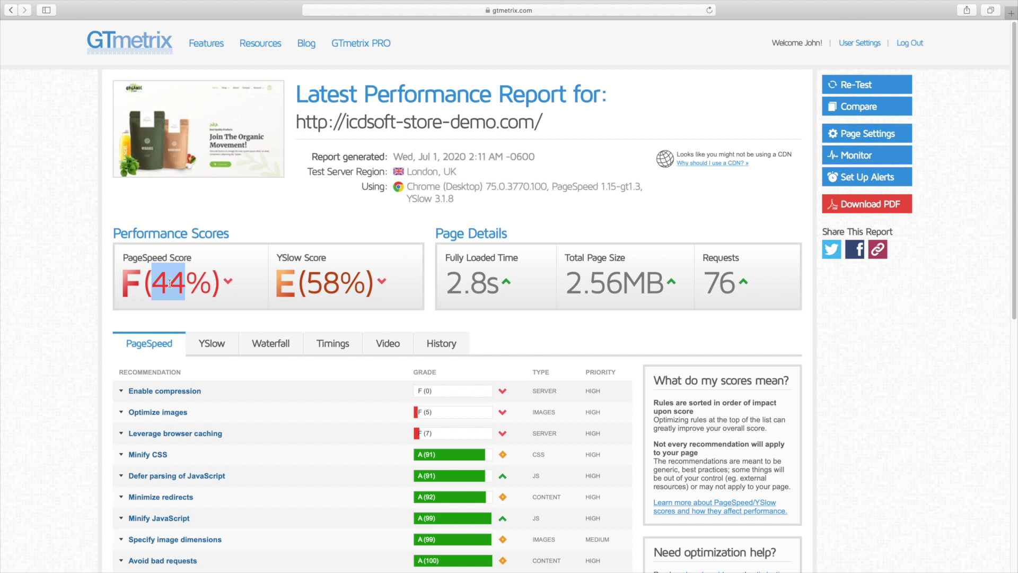
triple_click(316, 284)
left_click(317, 285)
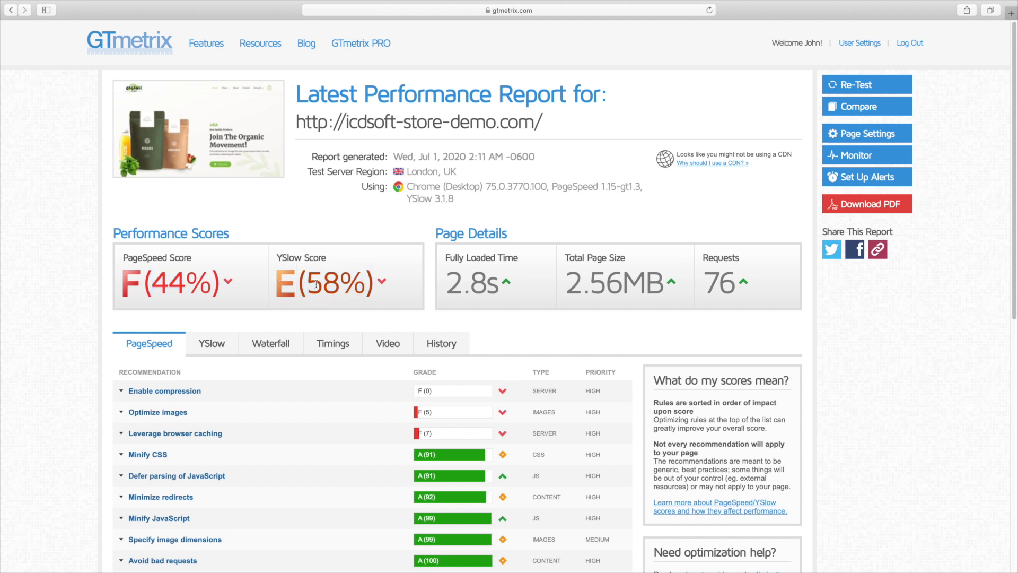
left_click_drag(445, 288, 498, 289)
left_click(479, 289)
left_click_drag(574, 287, 638, 283)
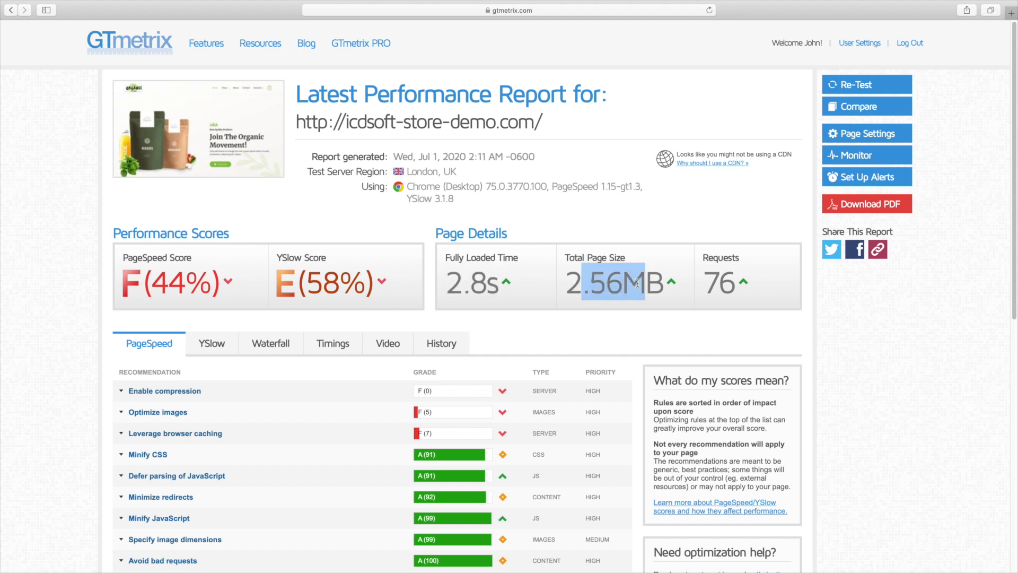
left_click(583, 285)
double_click(709, 277)
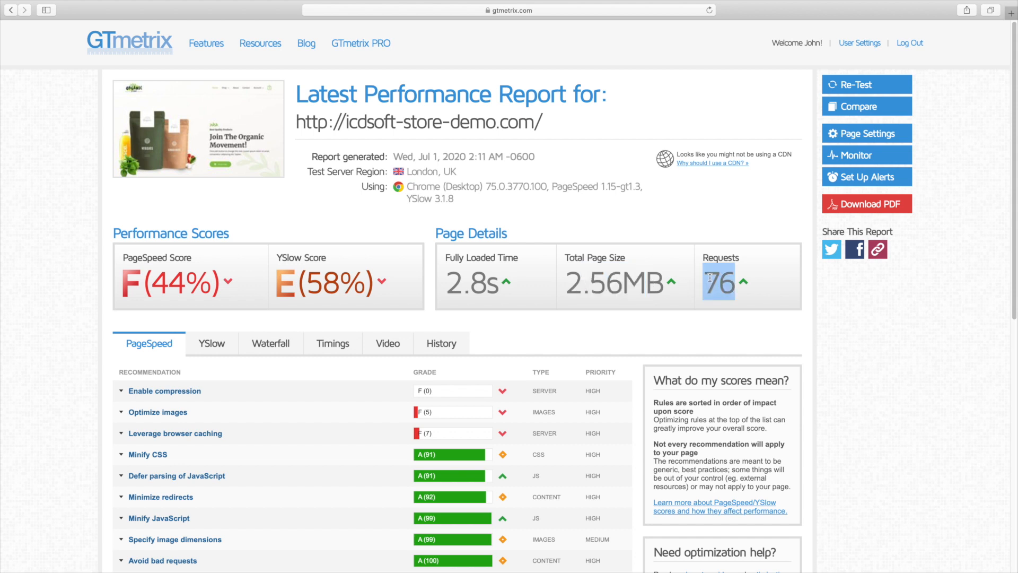
left_click(710, 277)
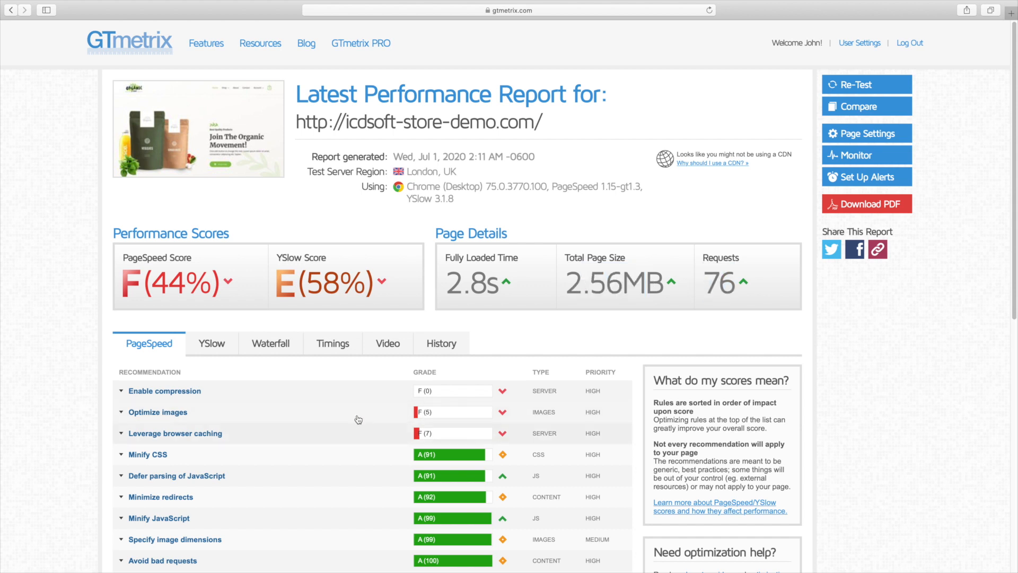
Step: Expand the Optimize images and Leverage browser caching recommendations in the report and read their details
left_click(252, 414)
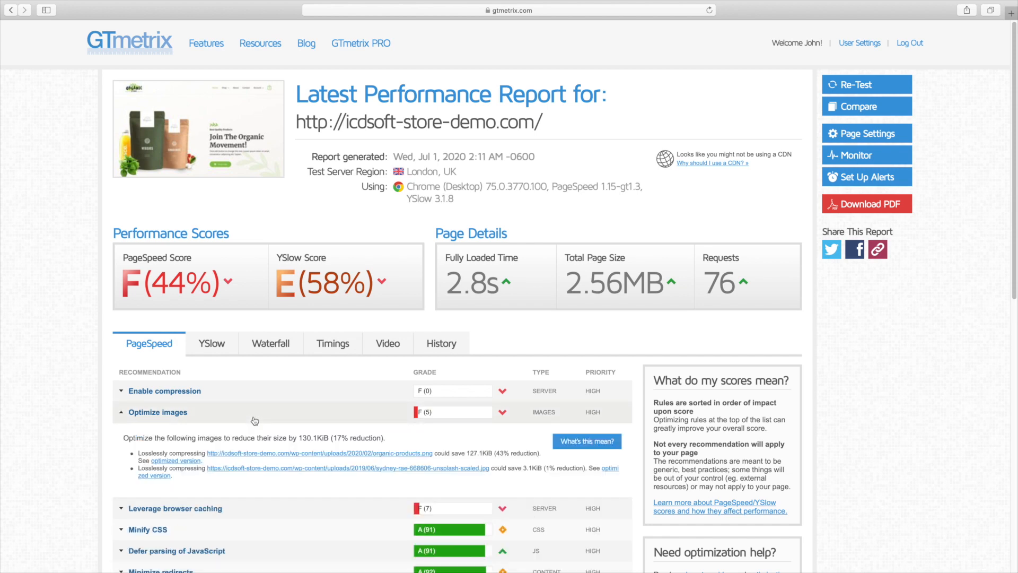
scroll(252, 422, "down", 2)
left_click(236, 469)
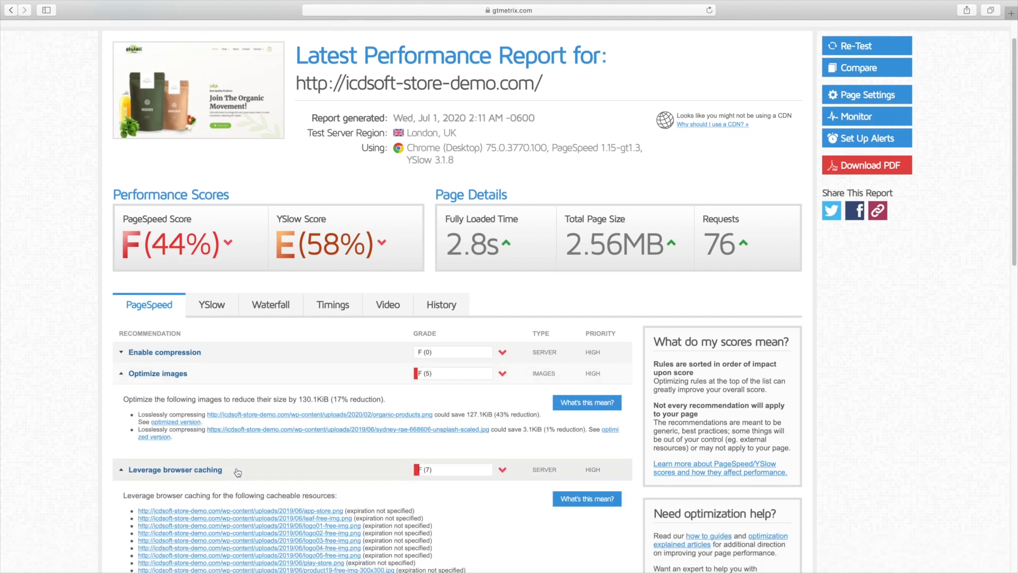
scroll(235, 460, "down", 5)
scroll(235, 459, "down", 2)
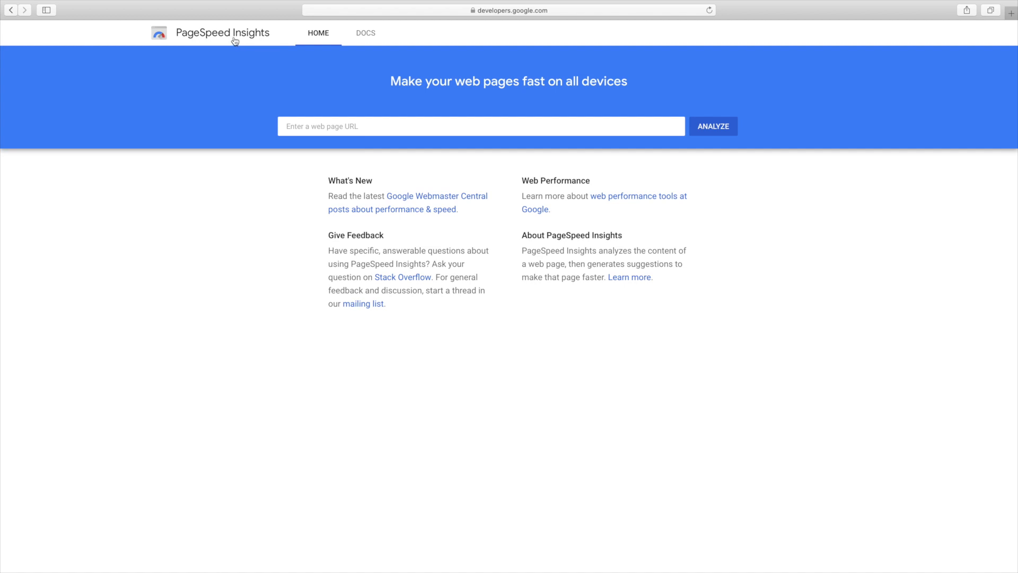
left_click(303, 120)
type("http://icdsoft-store-demo.com")
left_click(727, 129)
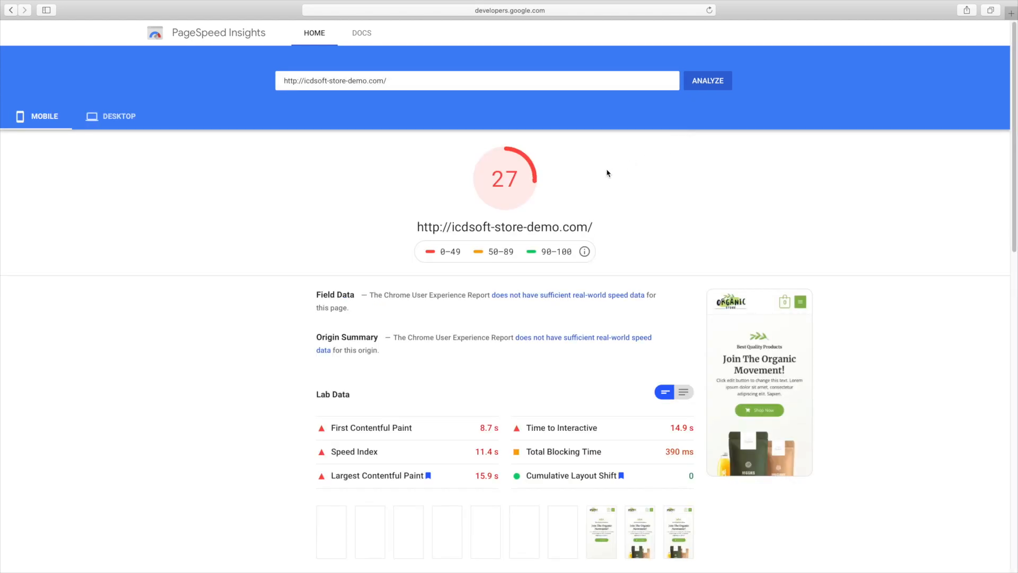
Step: Compare the desktop and mobile results, and review the mobile report's lab data and opportunities
left_click(128, 120)
left_click(52, 121)
scroll(221, 262, "down", 1)
scroll(221, 262, "down", 5)
scroll(220, 262, "down", 3)
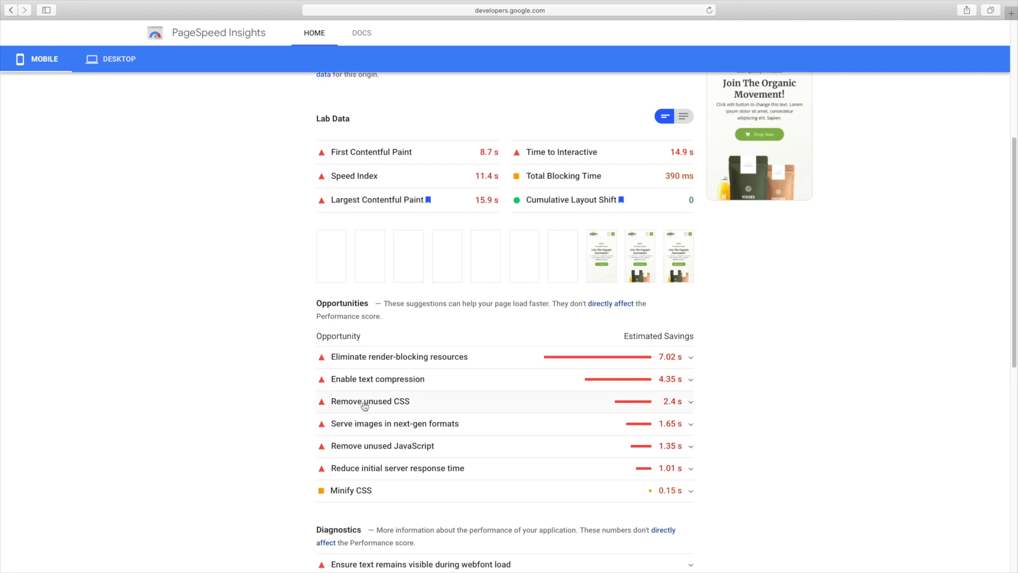
Step: Read the details of the mobile opportunities on next-gen image formats, unused JavaScript and initial server response time
left_click(364, 426)
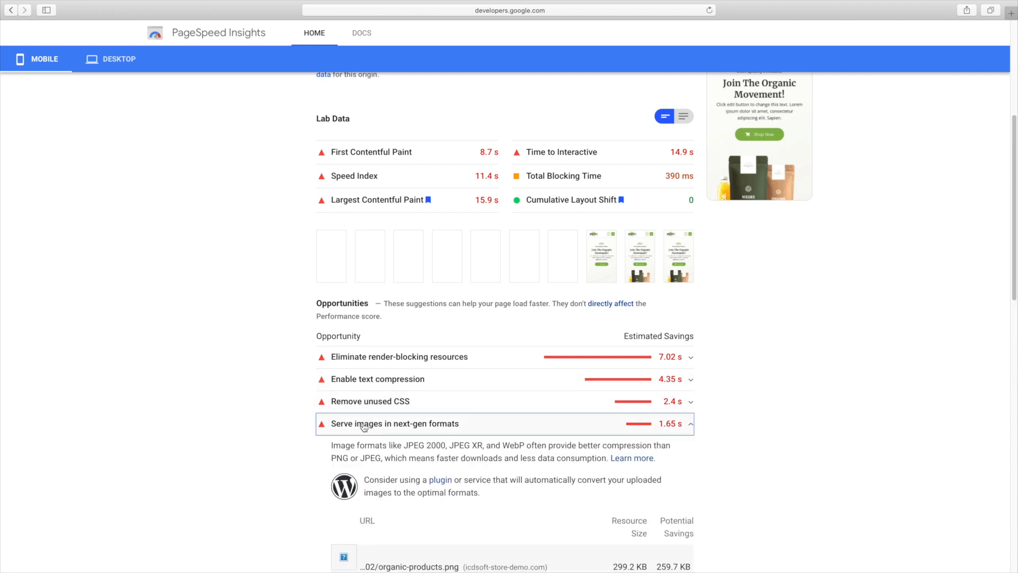
left_click(364, 426)
scroll(365, 414, "down", 2)
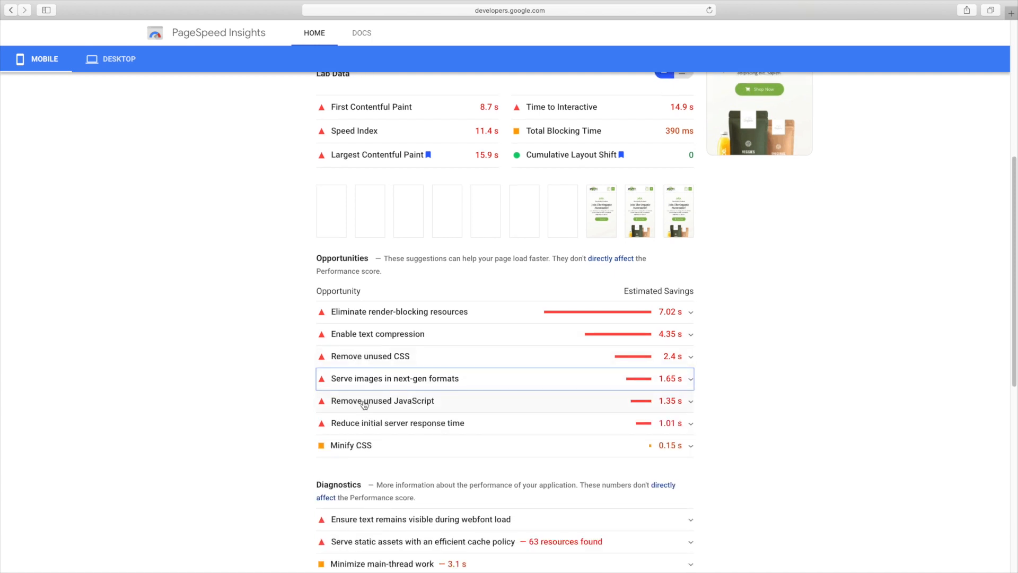
left_click(364, 407)
left_click(365, 406)
scroll(364, 408, "down", 1)
left_click(361, 407)
scroll(359, 410, "down", 1)
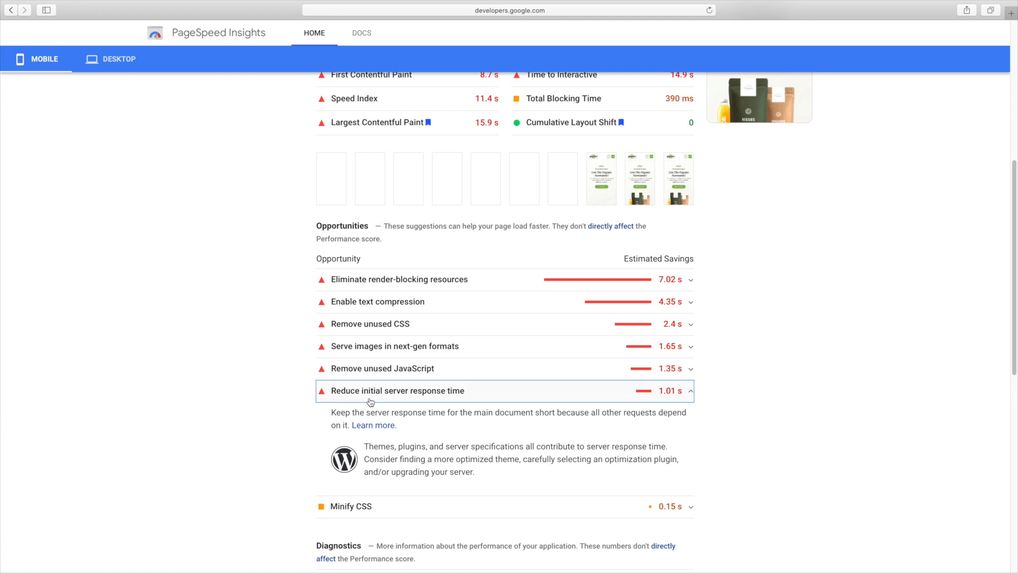
left_click(369, 400)
Step: Examine the Diagnostics entries of the mobile report
scroll(368, 402, "down", 1)
scroll(368, 401, "down", 3)
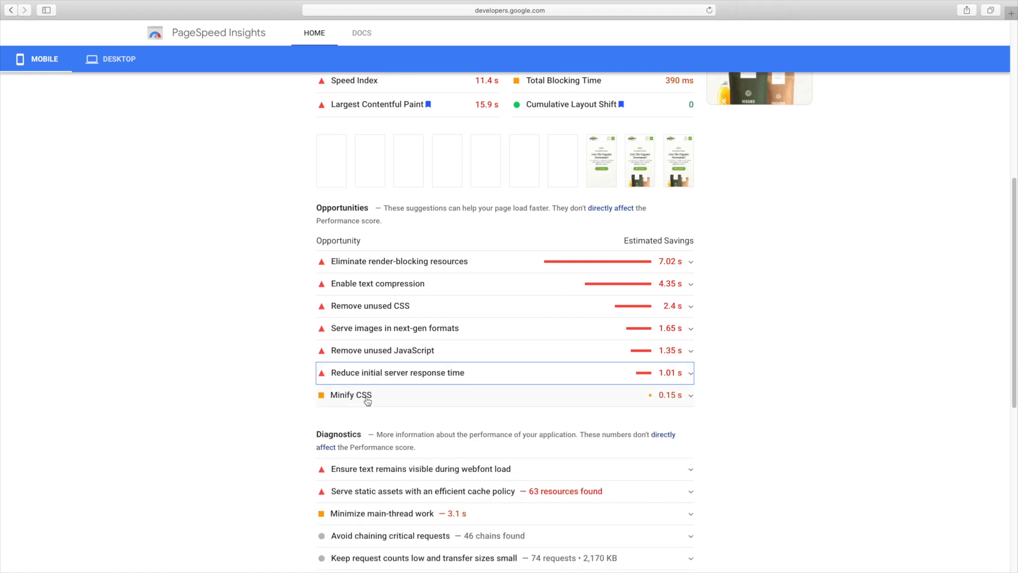
scroll(366, 398, "down", 6)
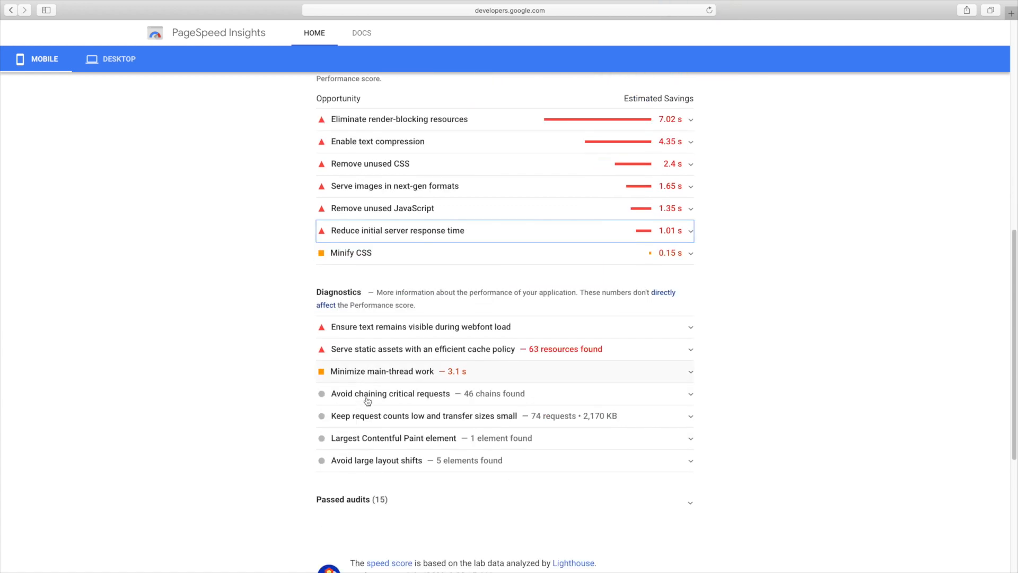
Step: Show the desktop report and look over its score and suggestions
scroll(367, 402, "up", 20)
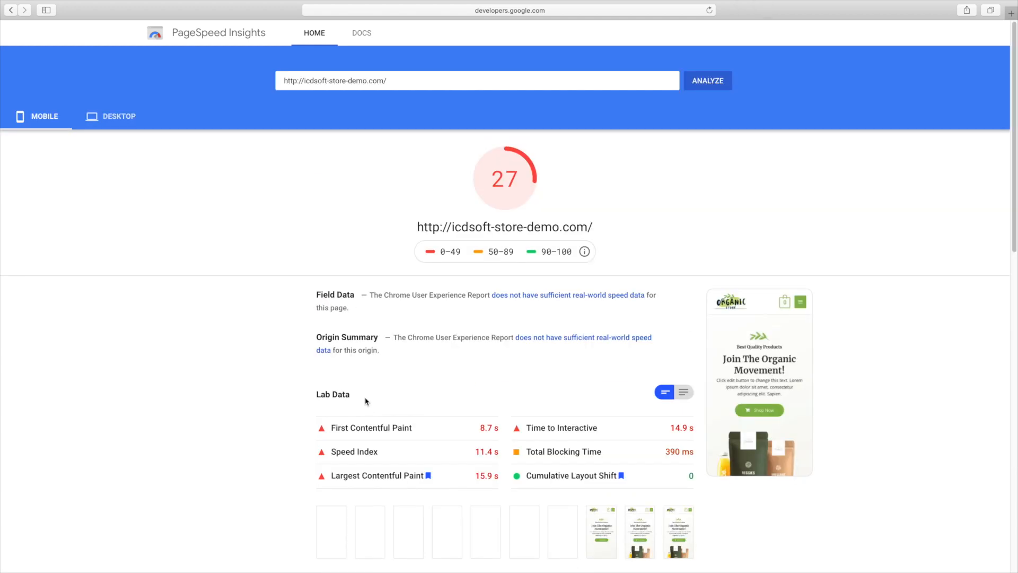
left_click(130, 120)
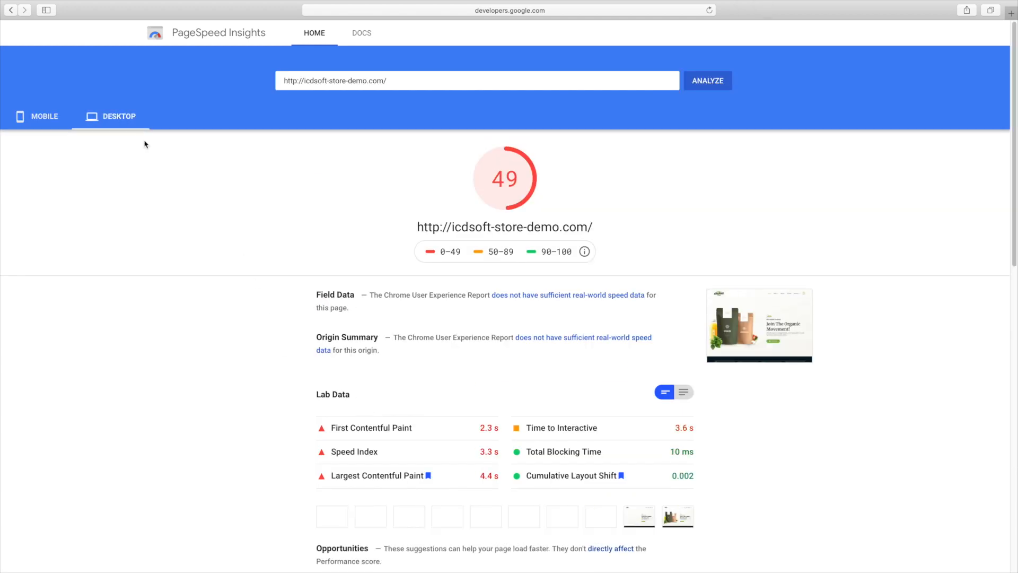
scroll(288, 299, "down", 3)
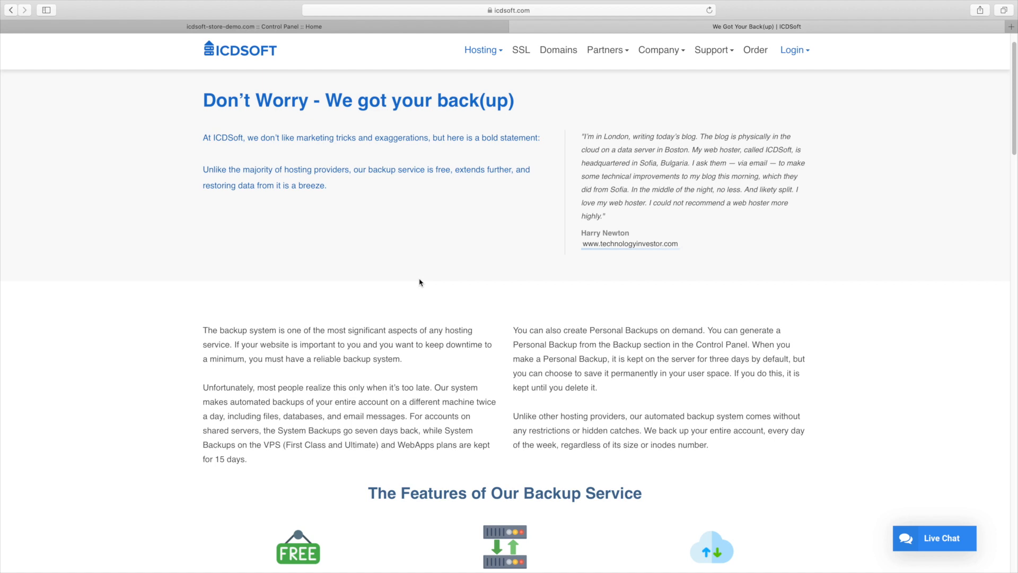
Step: Read ICDSoft's backup service page, examining its pricing, 7-day System Backups, on-demand Personal Backups and Restore Manager features
scroll(420, 283, "down", 3)
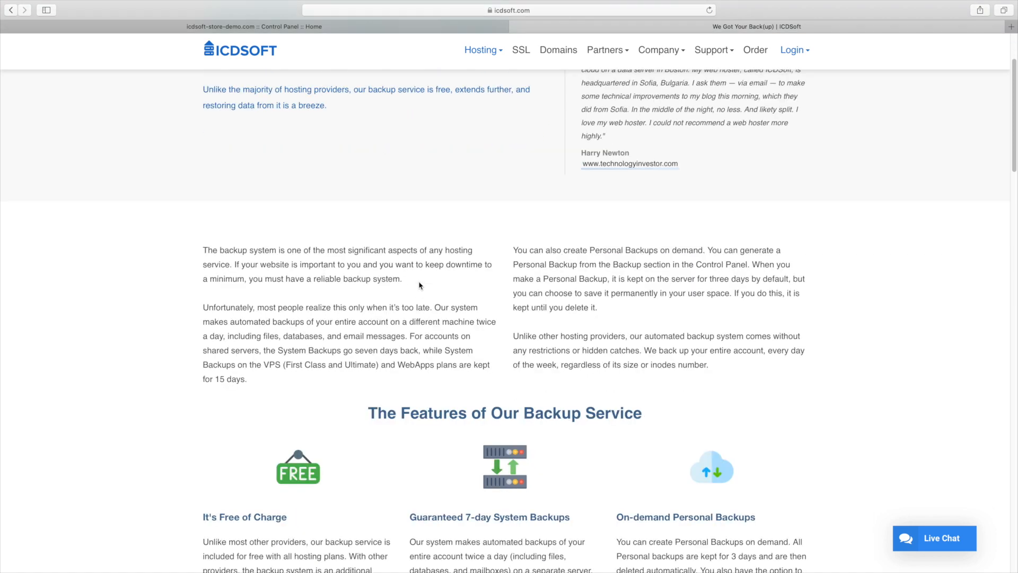
scroll(419, 285, "down", 2)
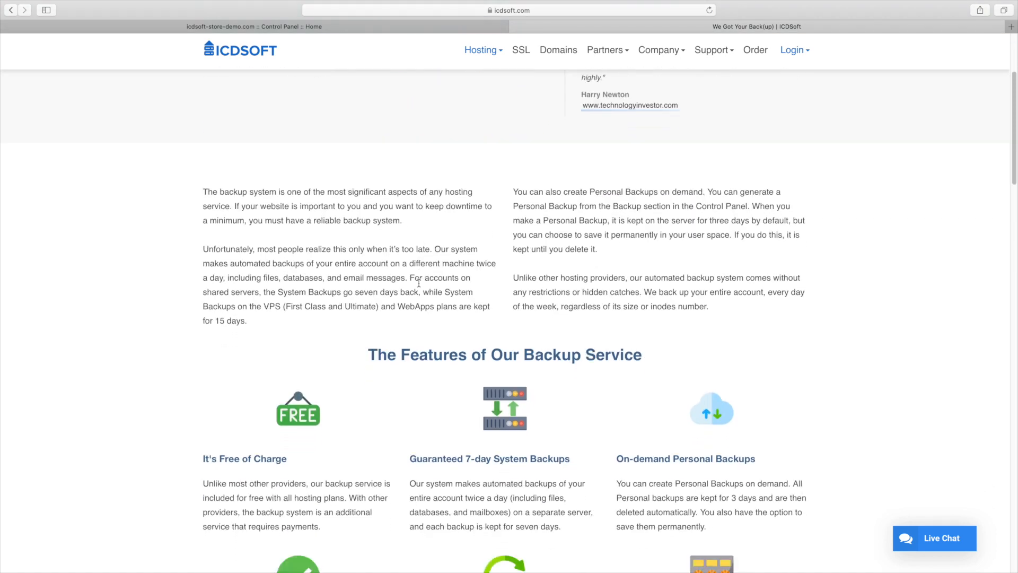
scroll(418, 284, "down", 5)
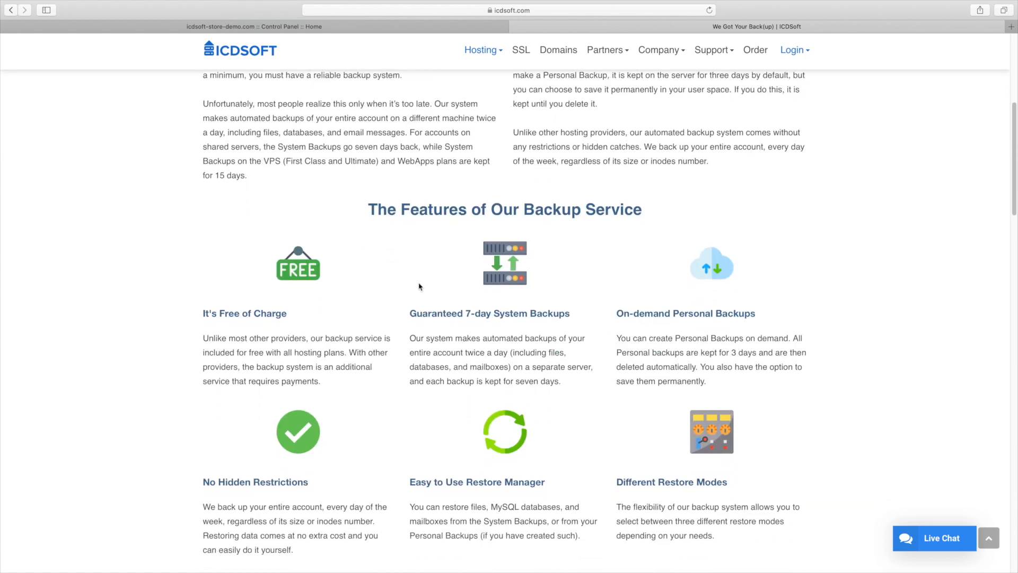
double_click(273, 314)
left_click(273, 314)
triple_click(443, 315)
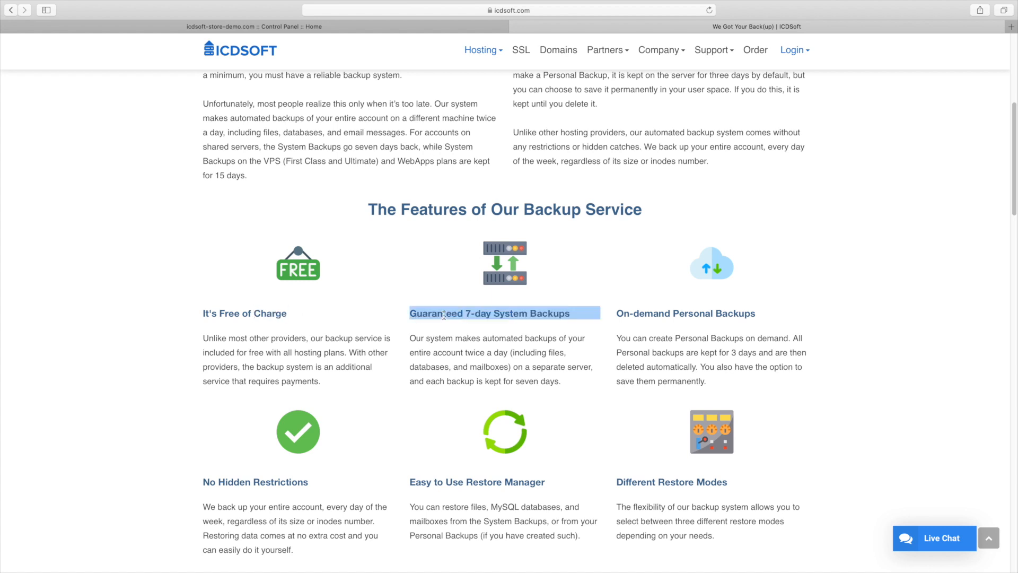
triple_click(635, 318)
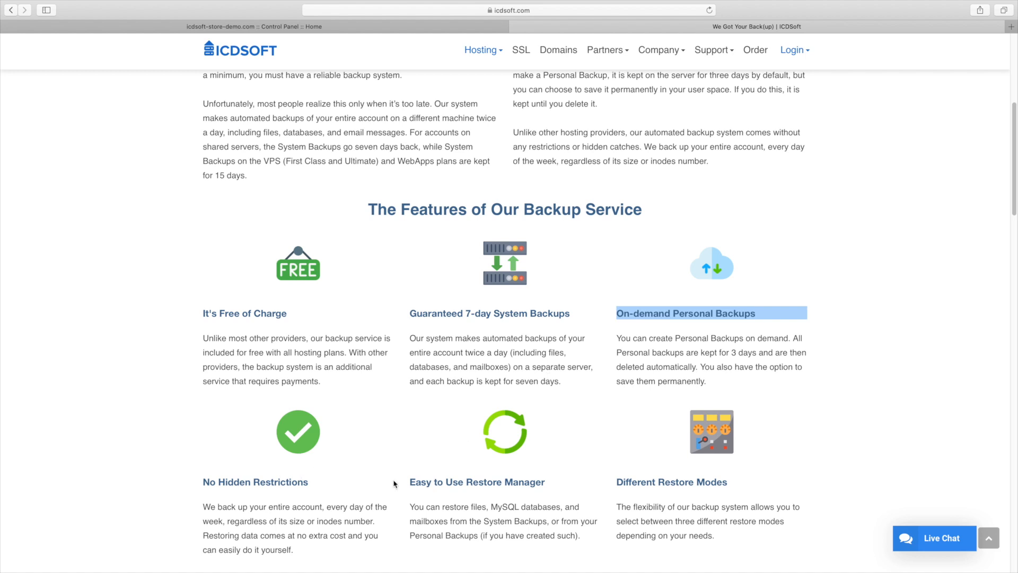
triple_click(432, 482)
left_click(417, 461)
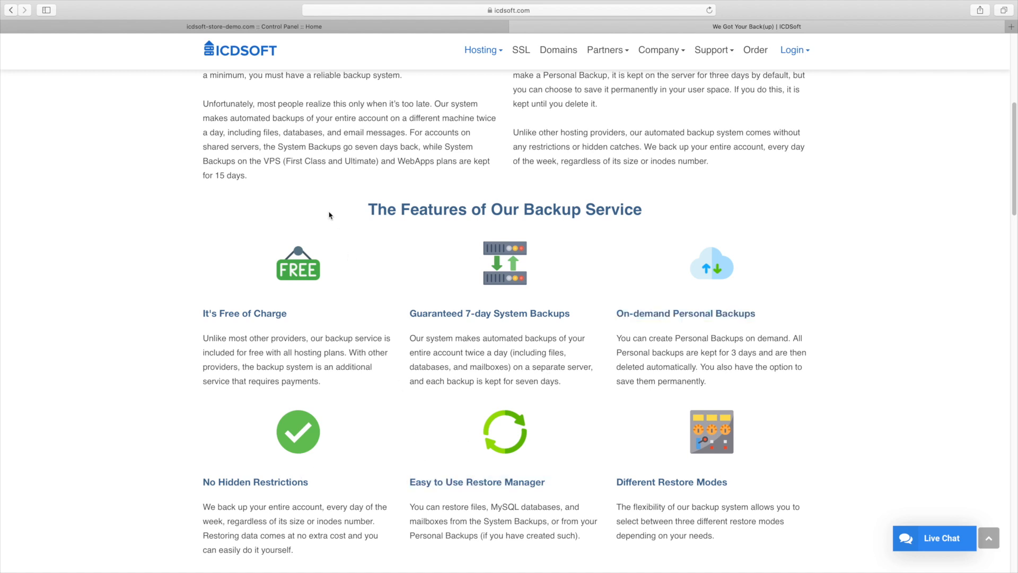
Step: Switch to the hosting control panel and open the management page of the Organic Foods and Products WordPress installation
left_click(285, 32)
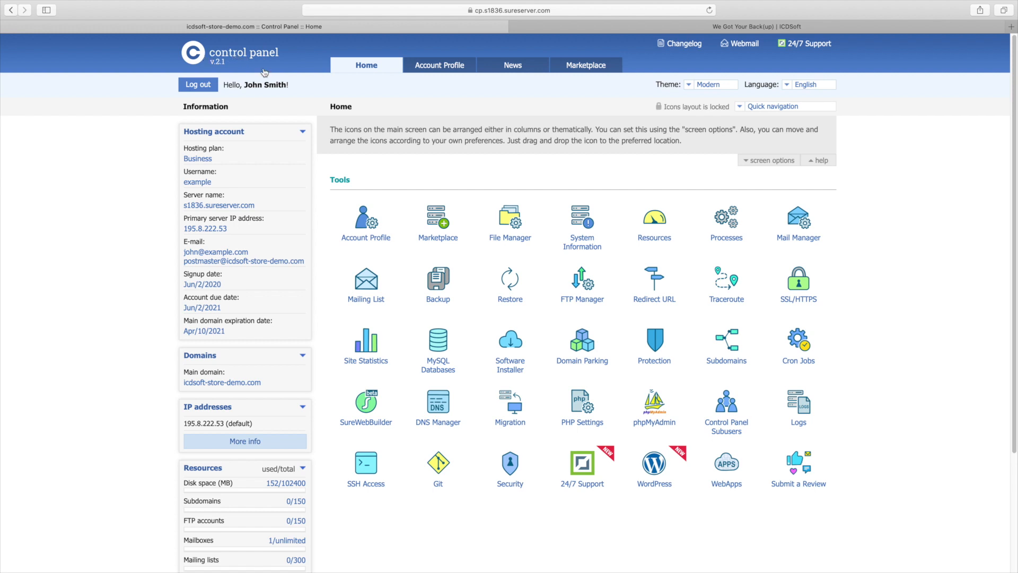
left_click(652, 467)
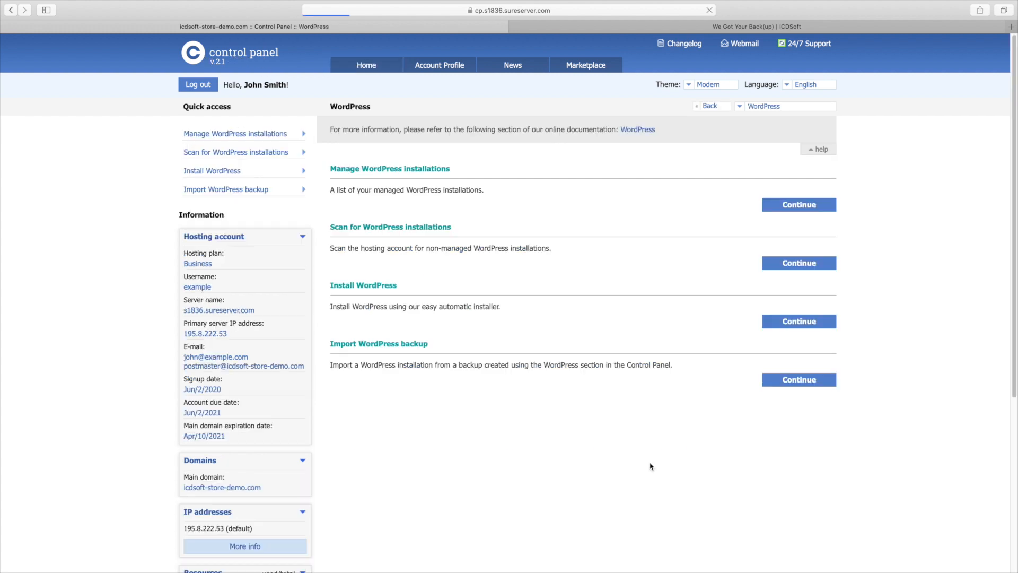
triple_click(416, 166)
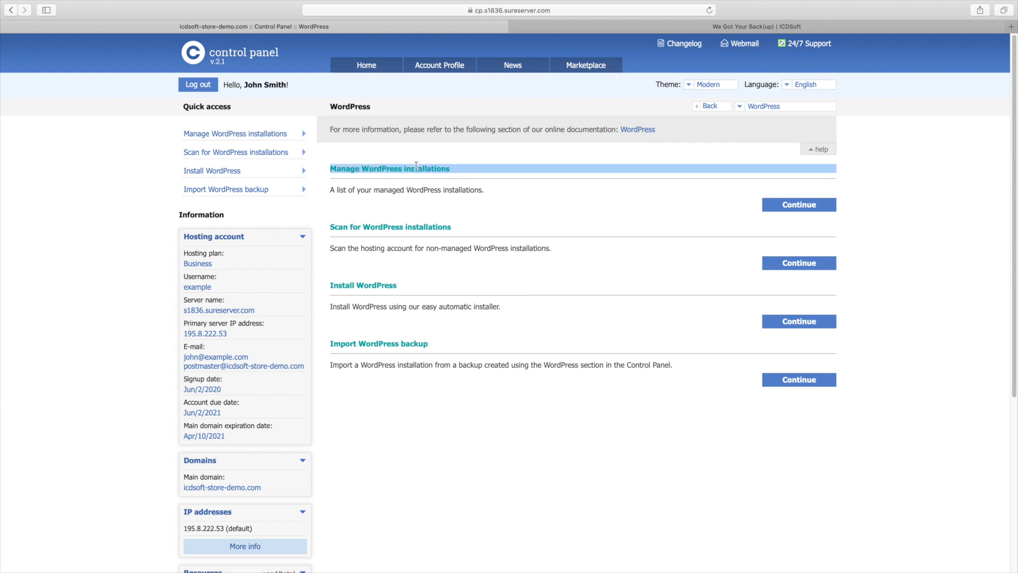
left_click(764, 207)
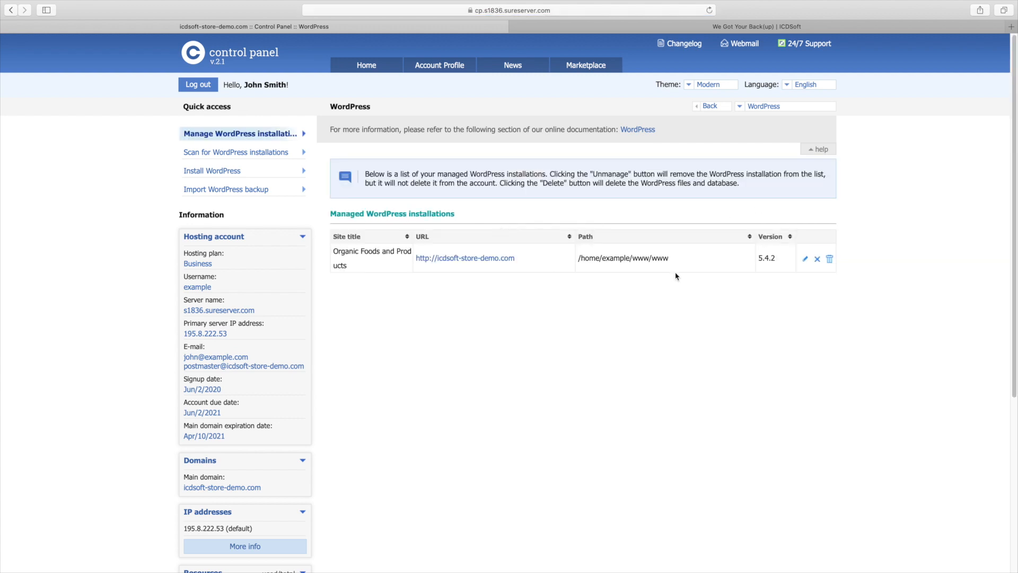
left_click(805, 259)
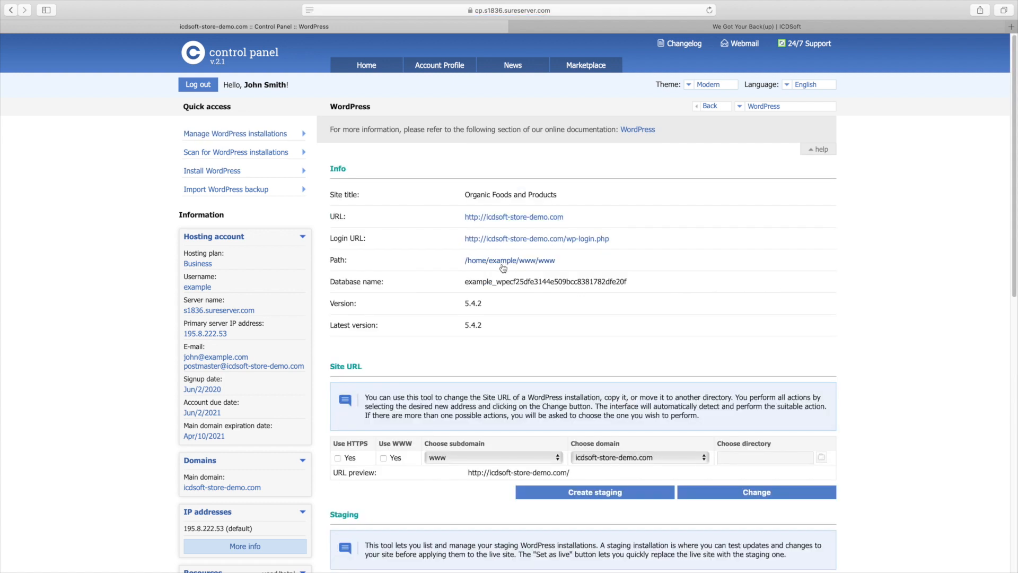
scroll(500, 270, "down", 5)
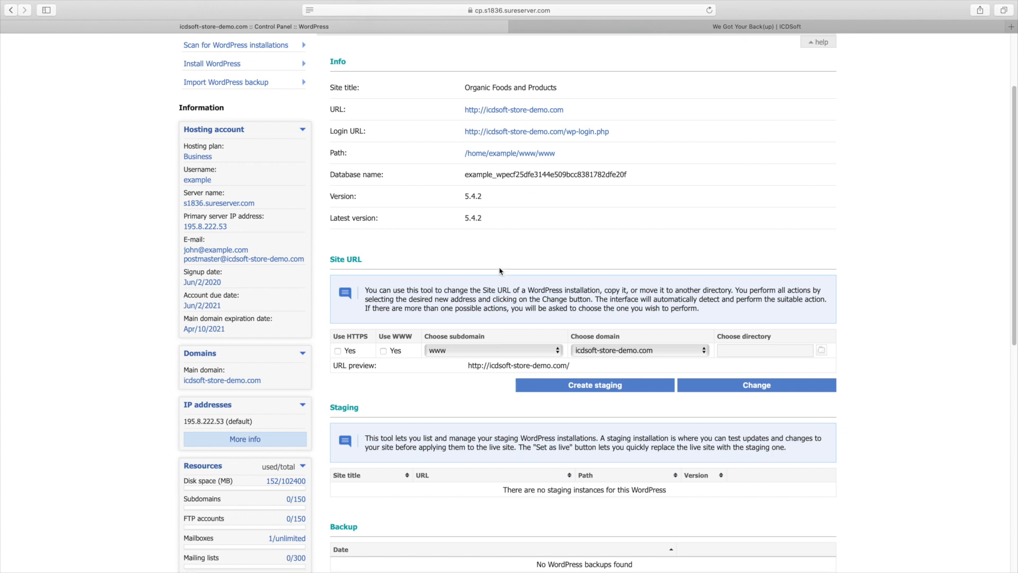
Step: Create a backup of the Organic Foods and Products WordPress installation and check its entry in the backup list
scroll(501, 271, "down", 3)
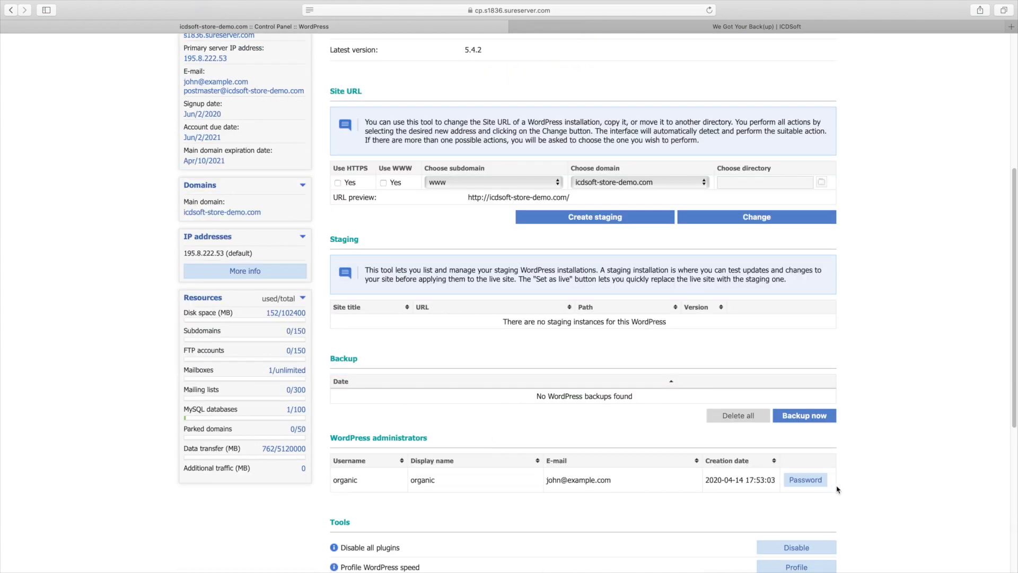
left_click(809, 424)
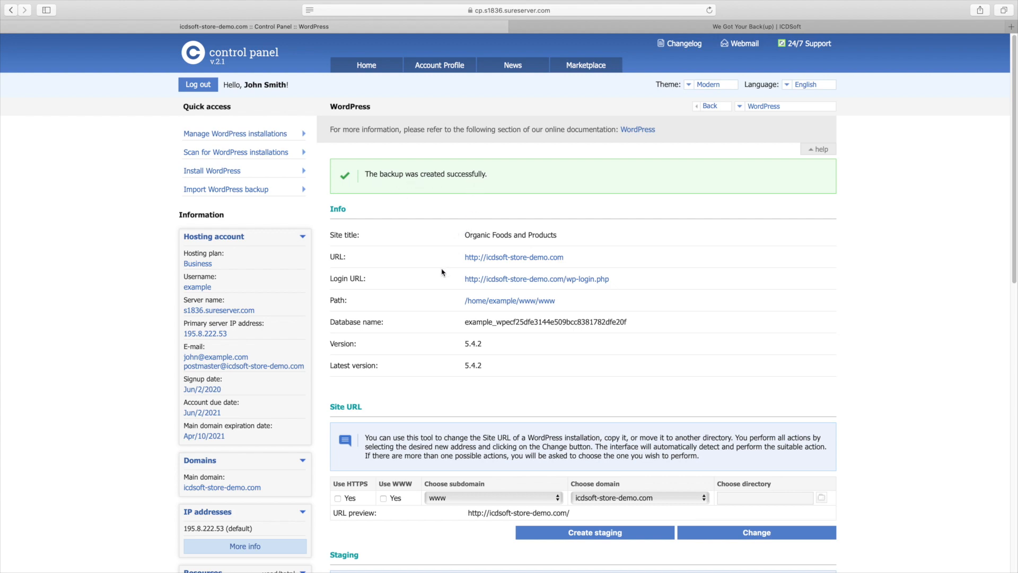
scroll(442, 272, "down", 10)
scroll(442, 272, "up", 2)
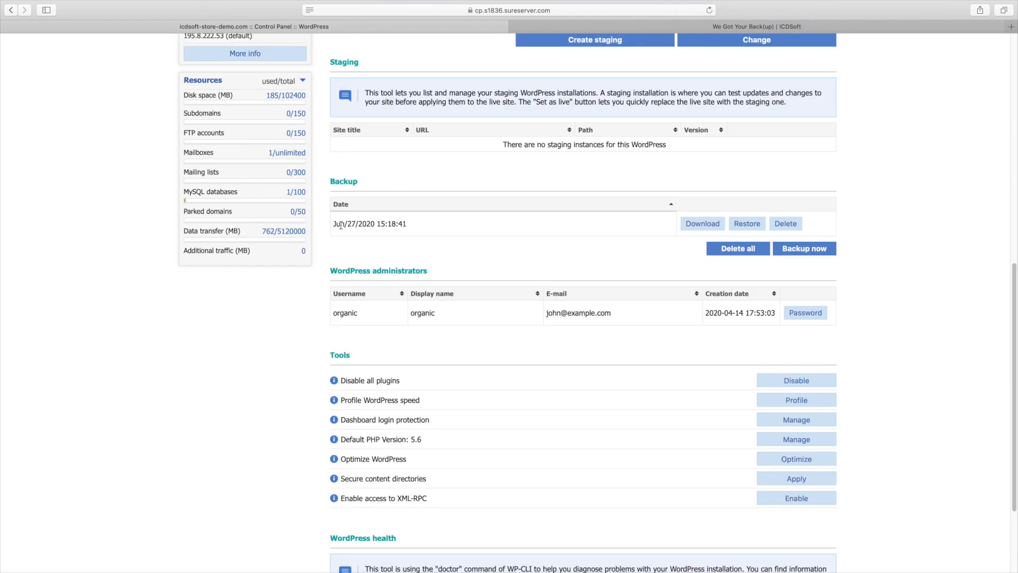
left_click_drag(340, 224, 423, 227)
left_click(553, 236)
scroll(553, 236, "up", 2)
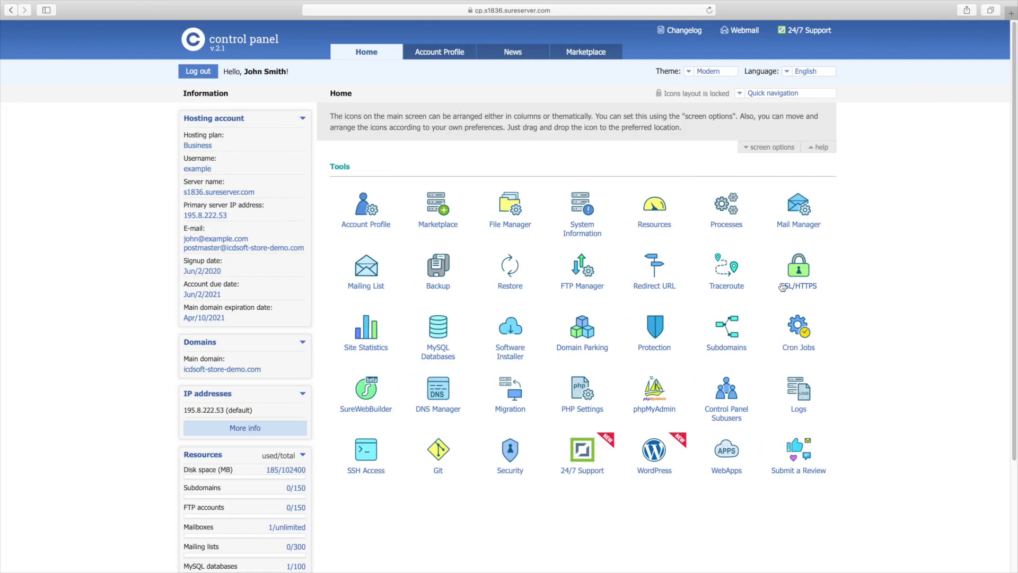
Step: Check the Let's Encrypt certificate status of icdsoft-store-demo.com in the SSL/HTTPS section and return to the control panel home
left_click(798, 291)
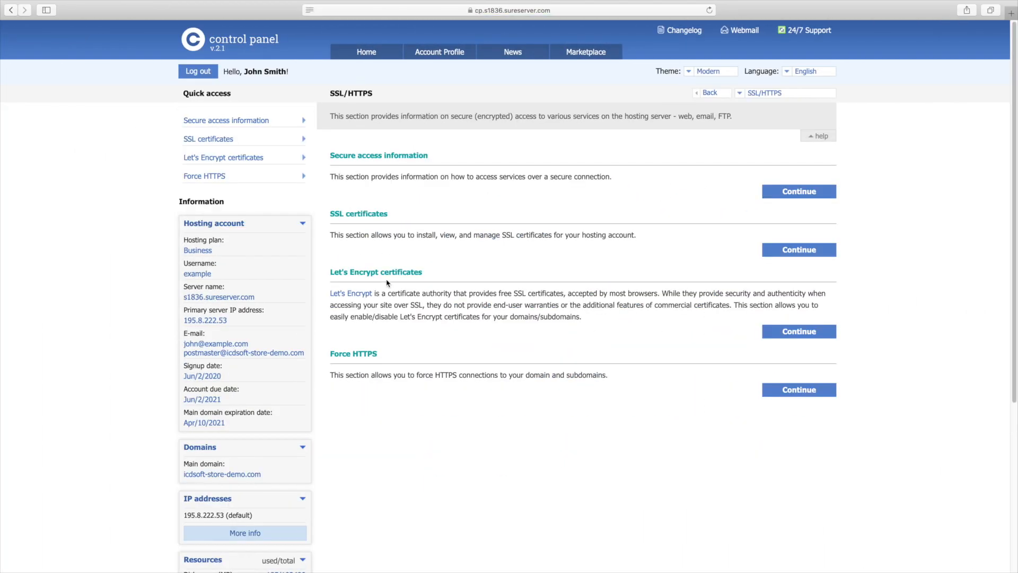
left_click(801, 334)
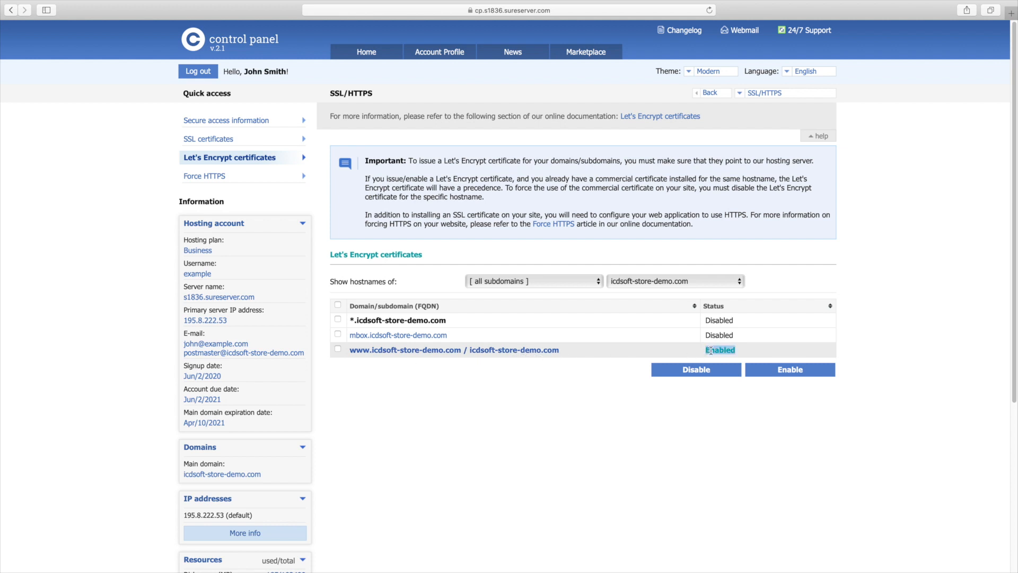
left_click(361, 57)
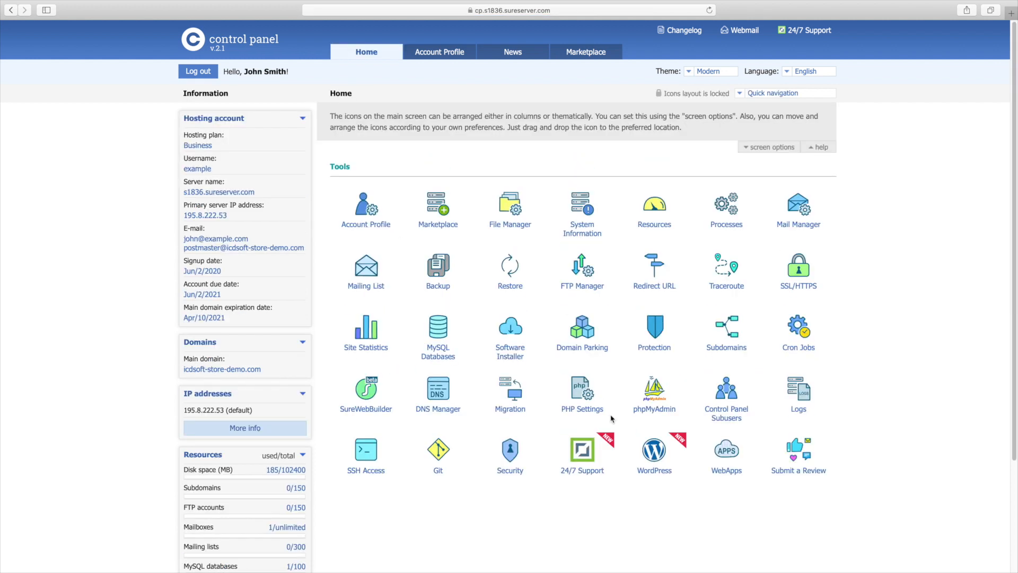
Step: Open the management page of the Organic Foods and Products WordPress installation
left_click(656, 455)
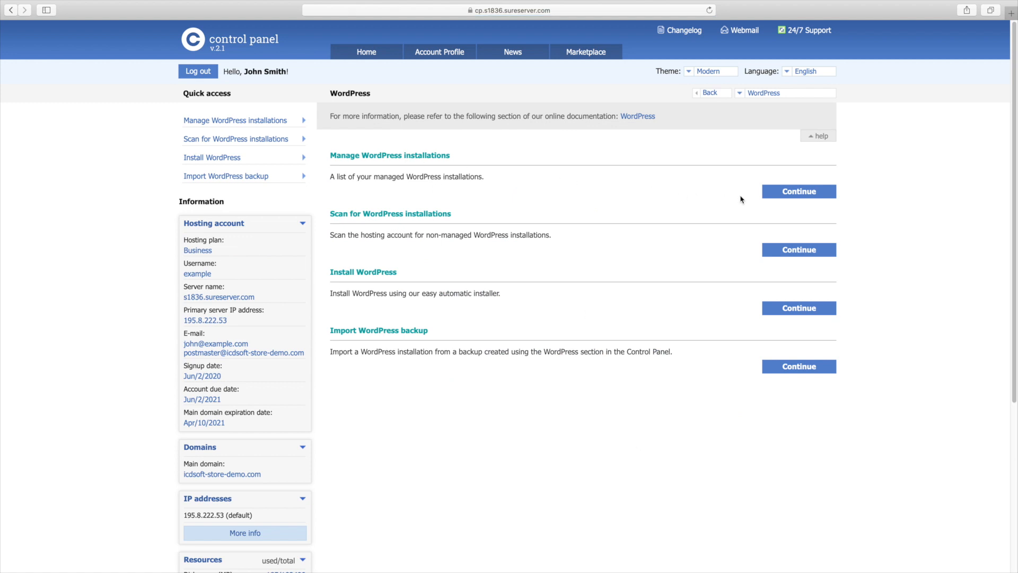
left_click(788, 196)
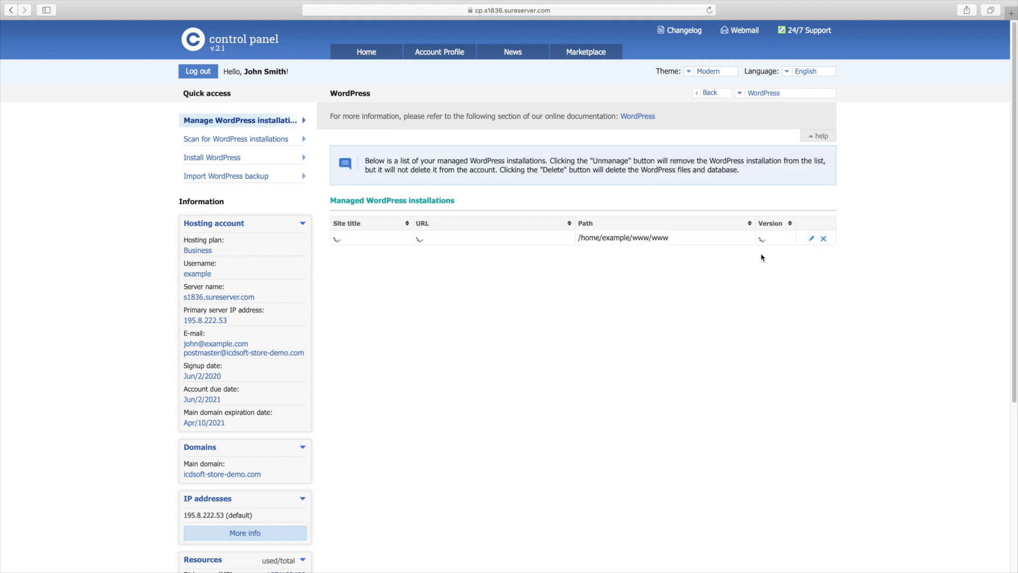
left_click(806, 247)
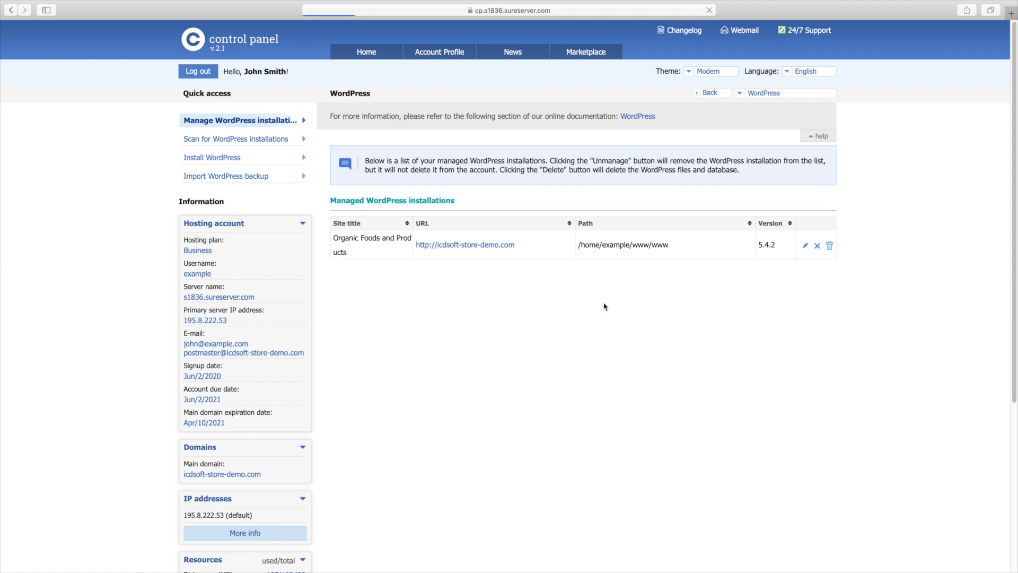
Step: Change the installation's site URL to use HTTPS, checking the URL preview before applying, and open the store at its https address
scroll(594, 307, "down", 4)
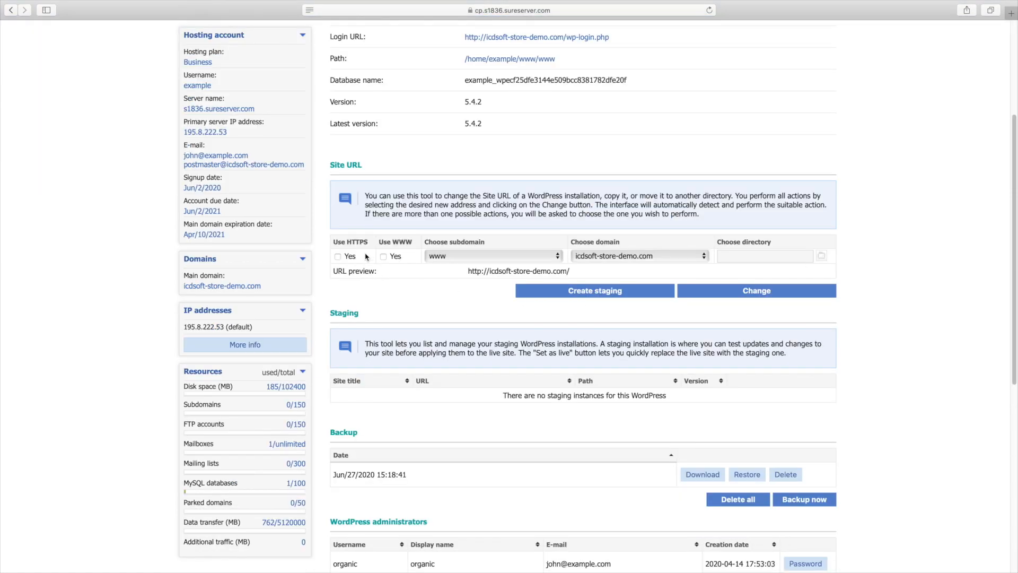
triple_click(348, 242)
left_click(338, 257)
left_click_drag(468, 271, 562, 273)
left_click(581, 278)
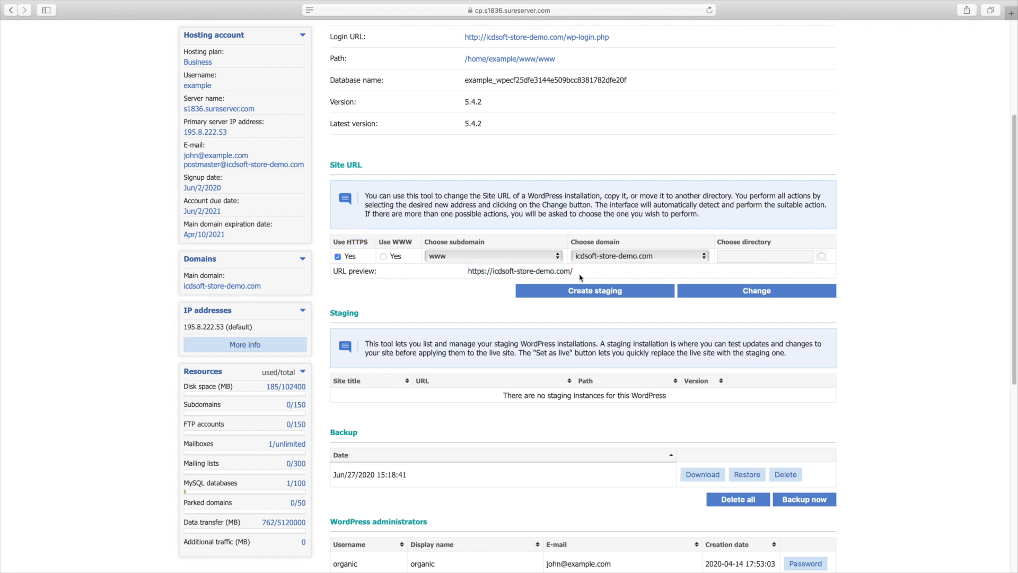
left_click(726, 296)
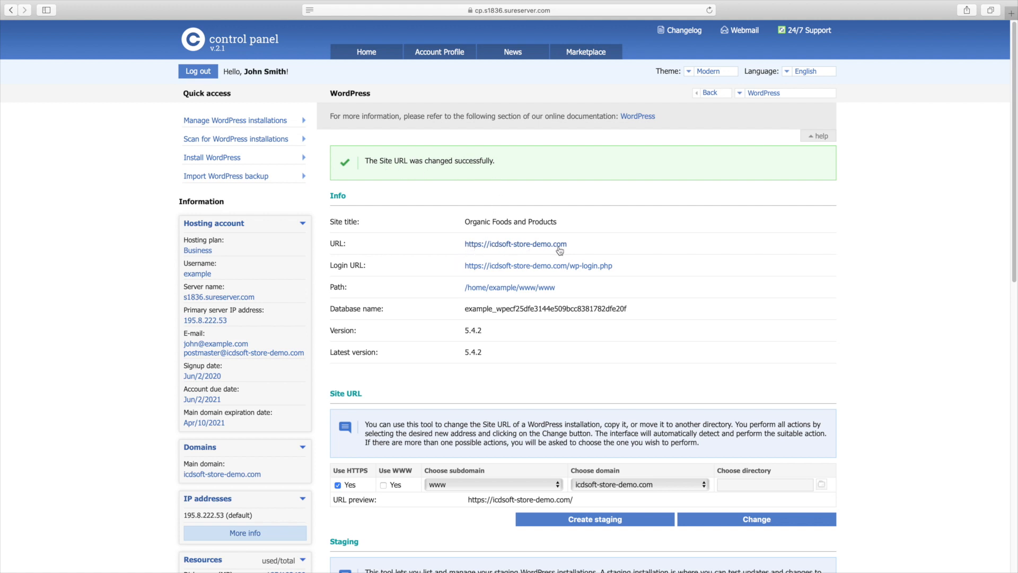
left_click(517, 245)
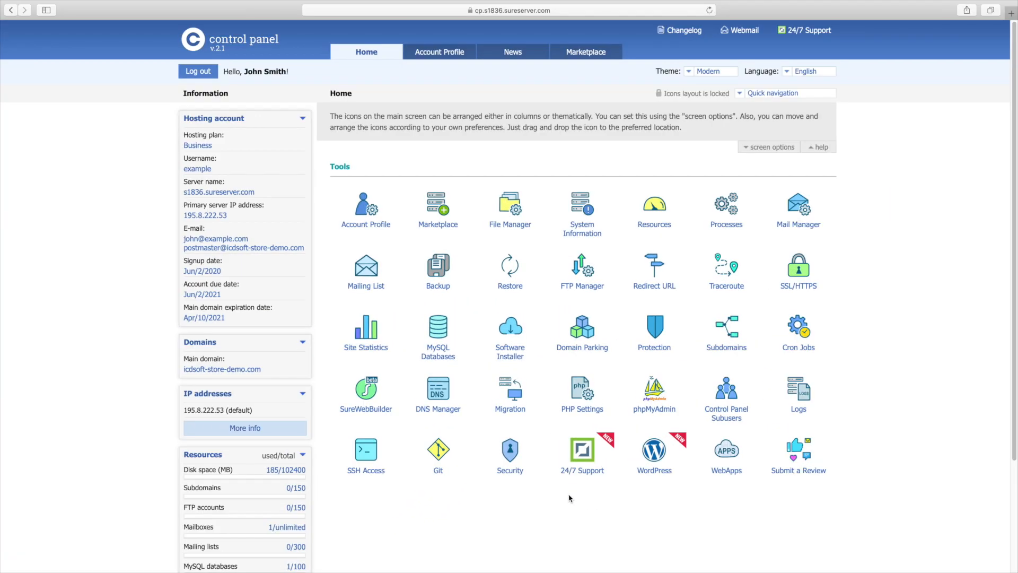
Step: In the PHP settings, set the default PHP version of the www subdomain to PHP 7.4
left_click(579, 411)
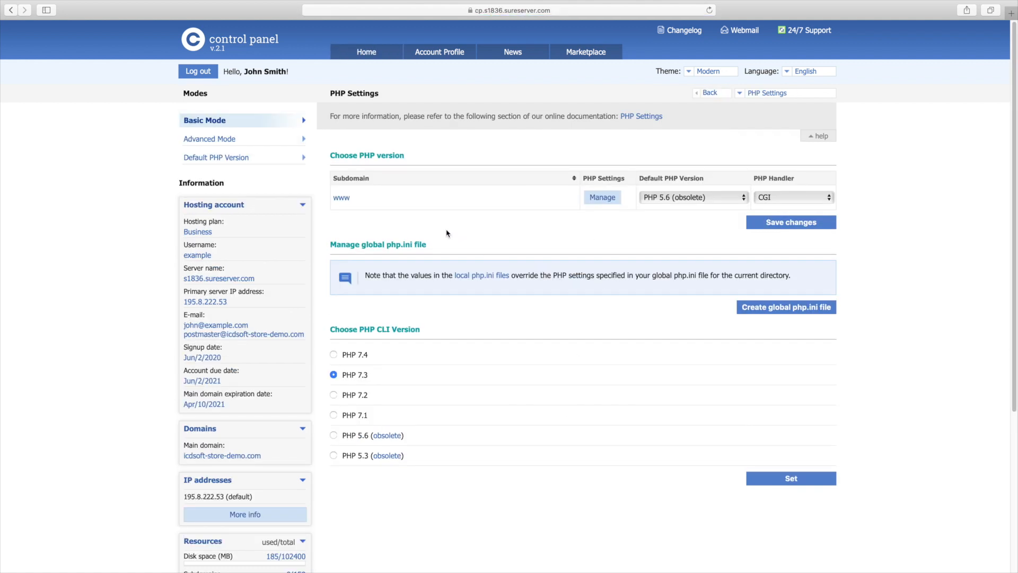
triple_click(385, 155)
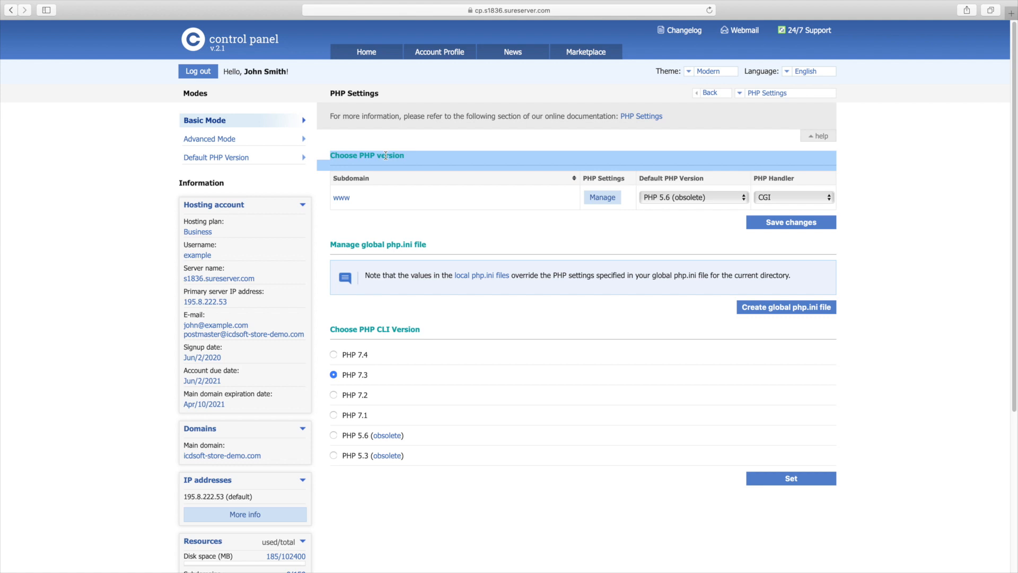
left_click(387, 156)
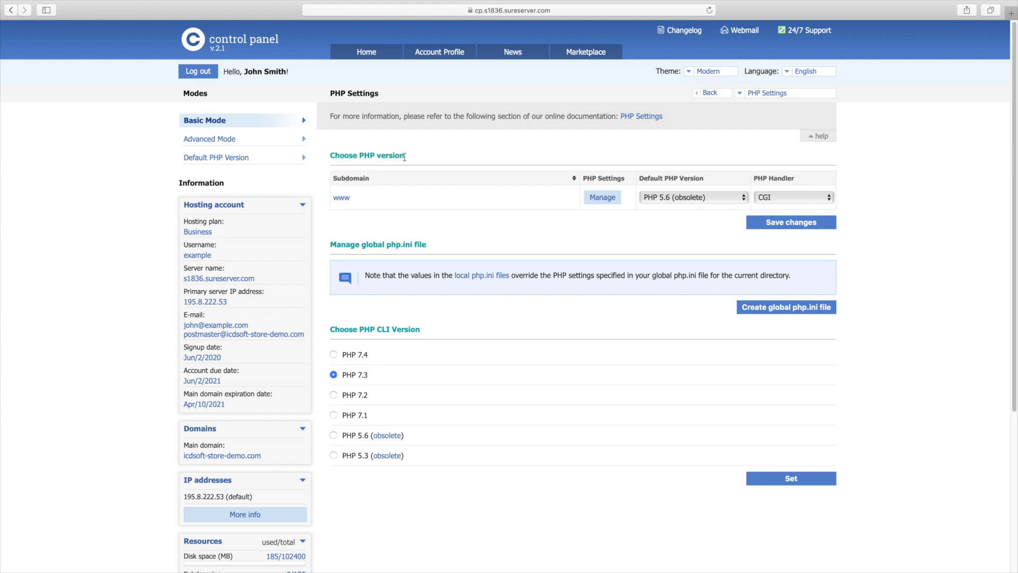
left_click(661, 198)
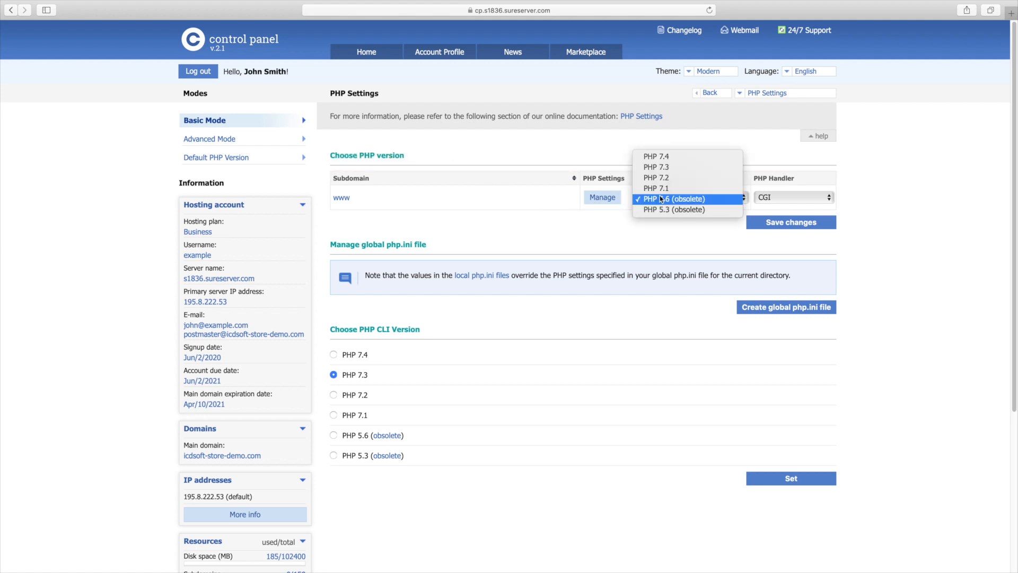
left_click(653, 157)
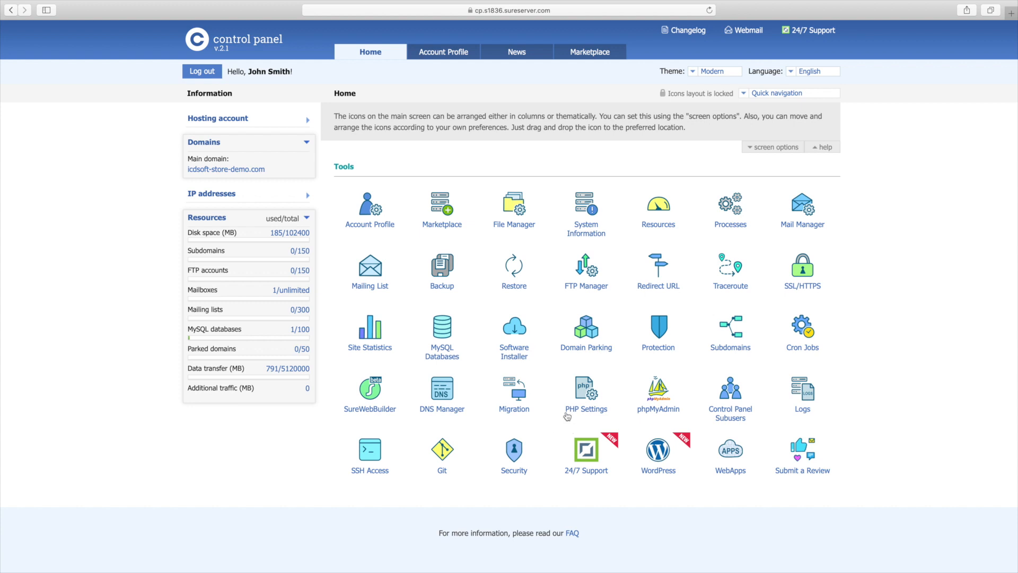
Step: Set the PHP handler of the www subdomain to FPM and save the PHP settings
left_click(579, 415)
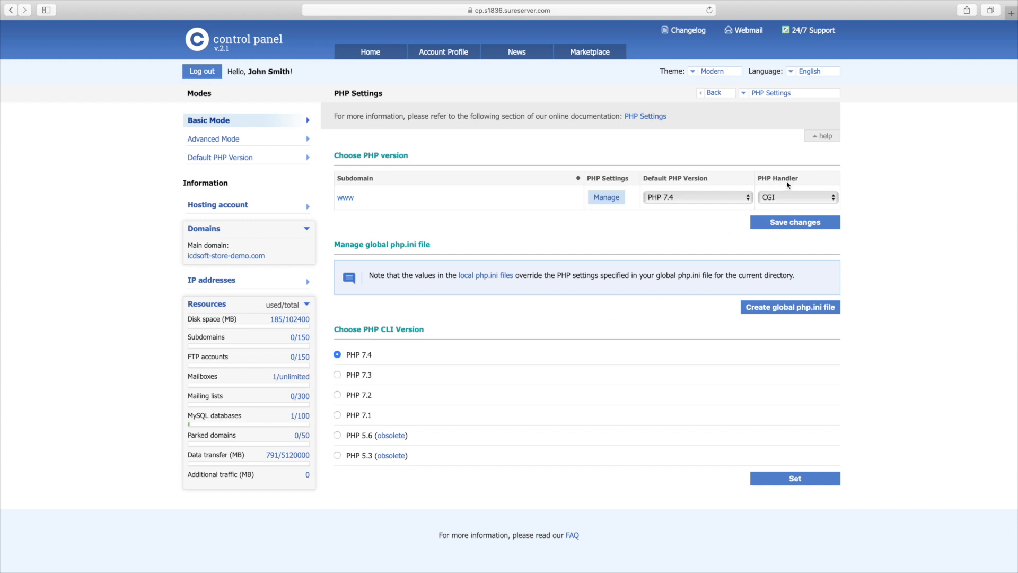
left_click(777, 200)
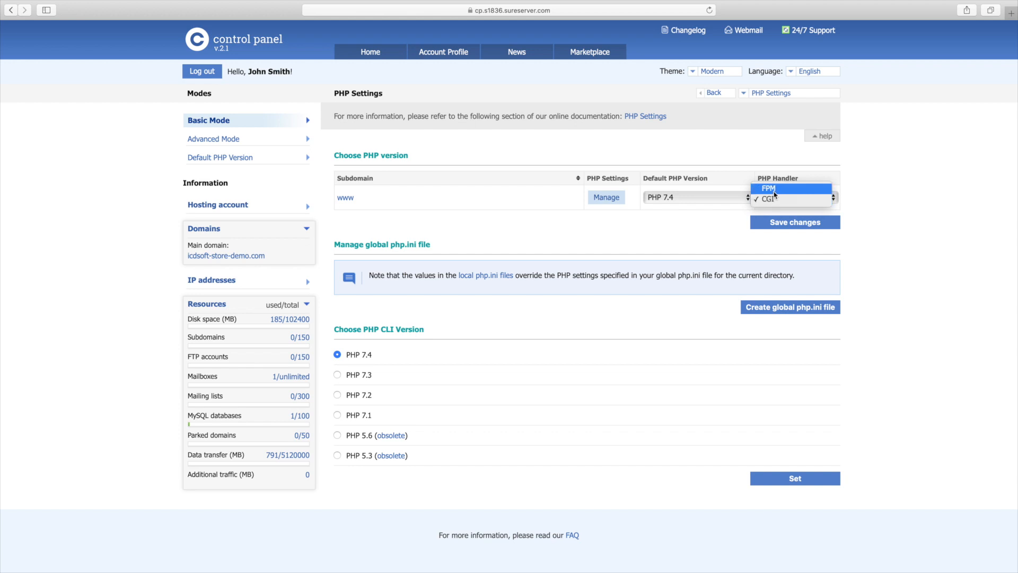
left_click(774, 190)
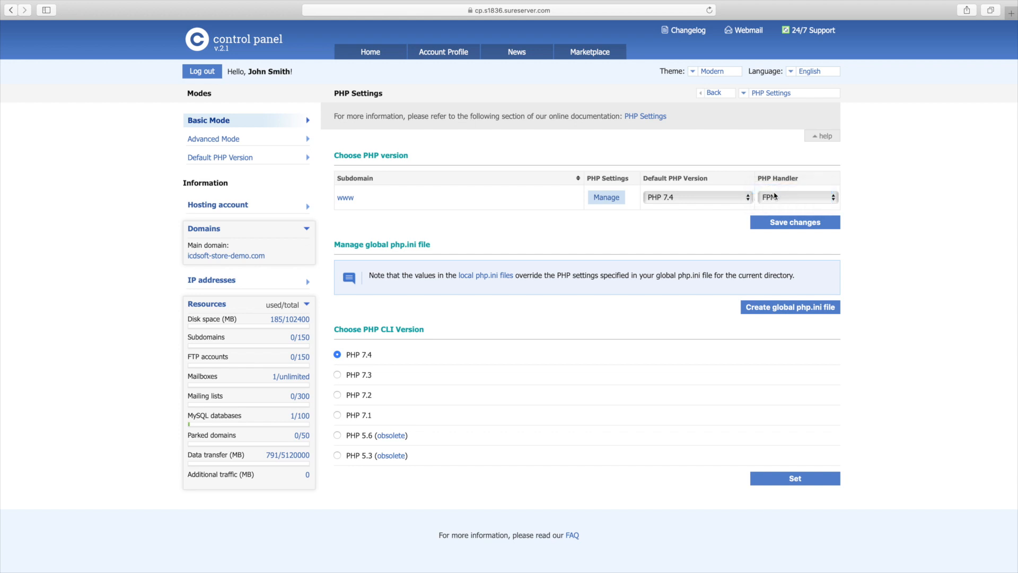
left_click(788, 225)
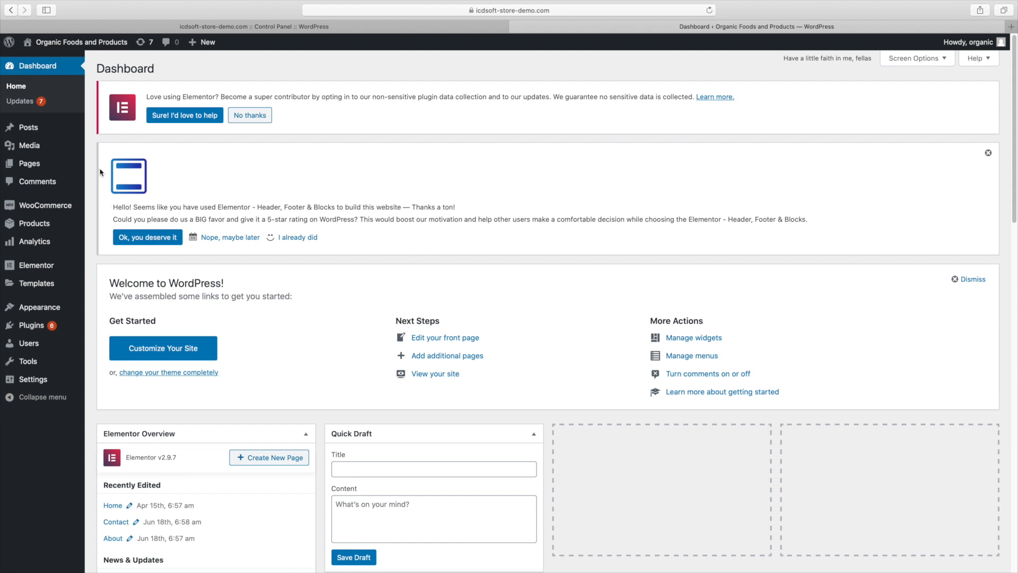
Step: Review the available WordPress updates in the site's admin dashboard, select all outdated plugins and update them
left_click(28, 107)
scroll(278, 250, "down", 2)
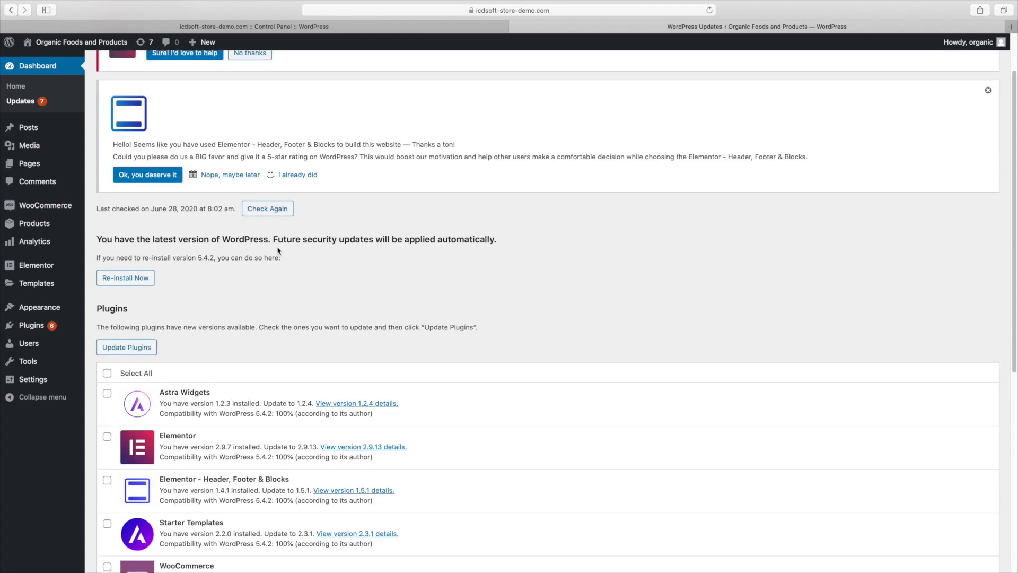
scroll(278, 251, "down", 1)
scroll(280, 252, "down", 10)
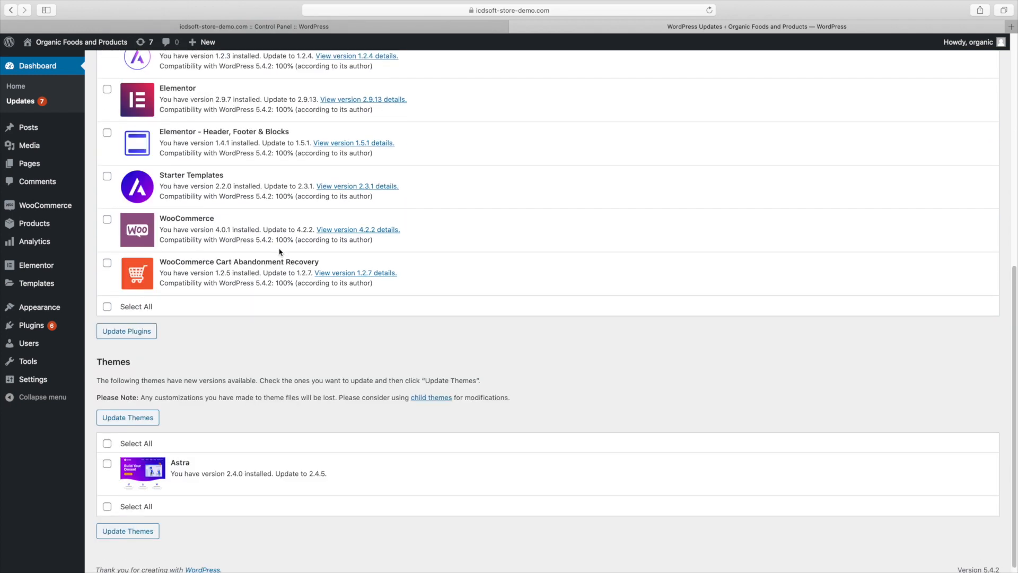
scroll(280, 251, "up", 10)
left_click(107, 251)
left_click(125, 226)
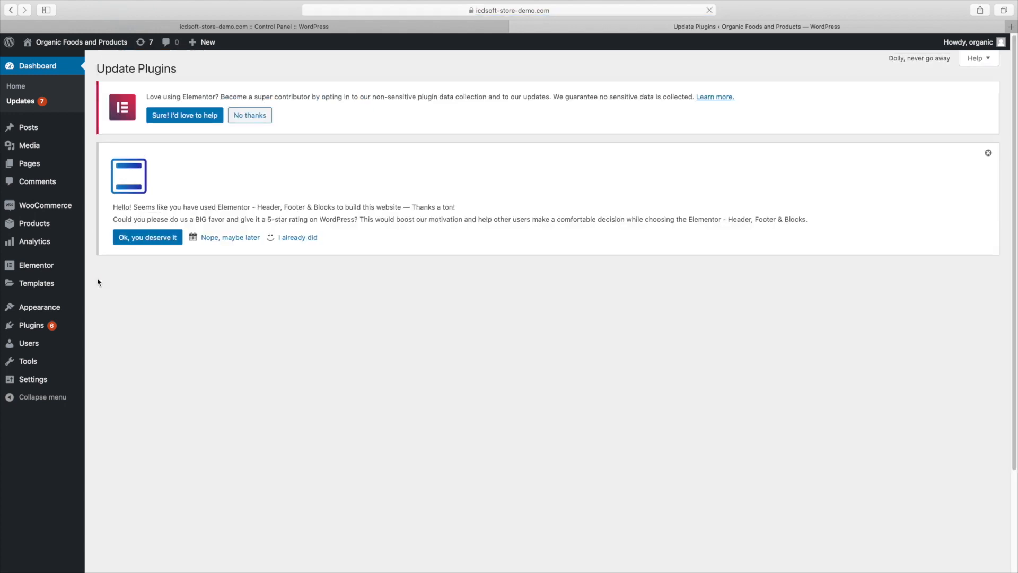
Step: Check the plugins' update status, update the Astra theme and return to the WordPress updates page
left_click_drag(194, 340, 100, 320)
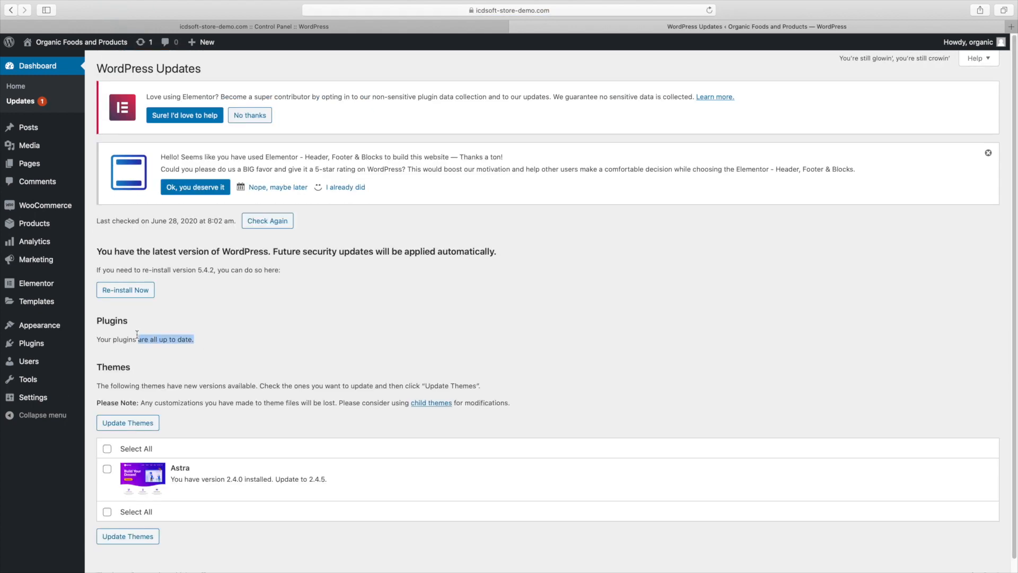
left_click(100, 320)
left_click(107, 449)
left_click(129, 424)
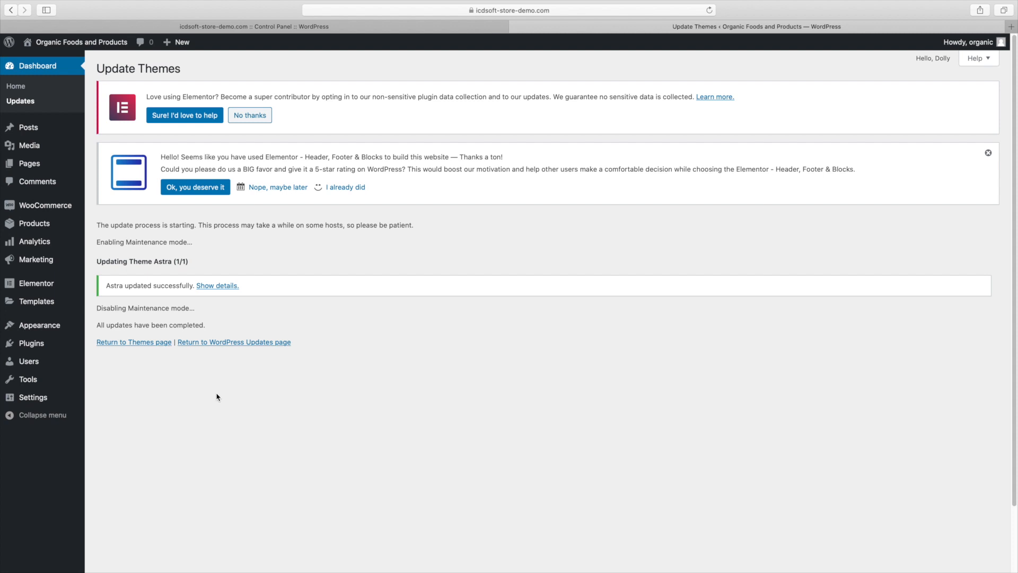
left_click(34, 104)
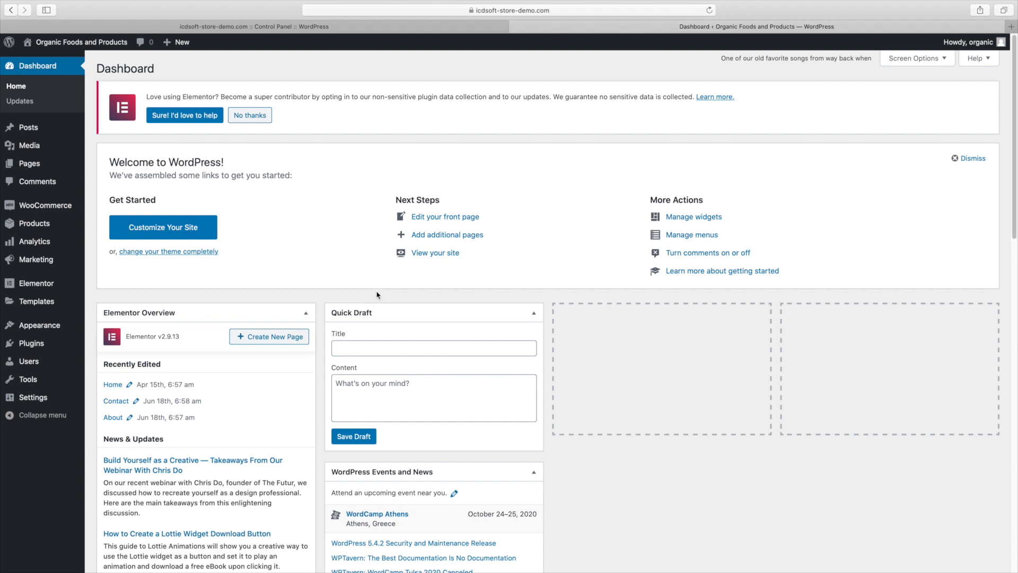
Step: Show the active plugins in the installed plugins list and look through them
mouse_move(61, 343)
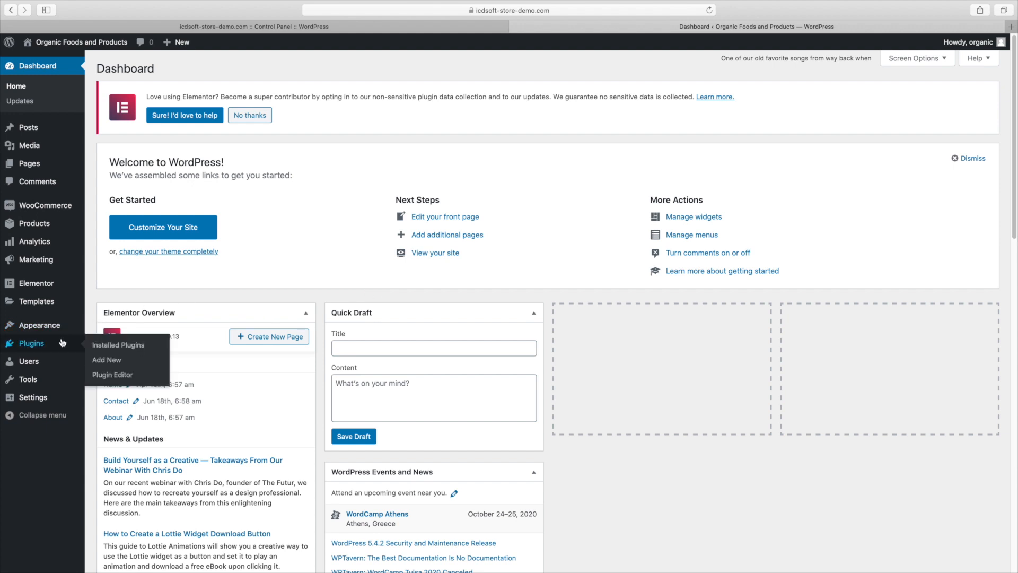
left_click(111, 350)
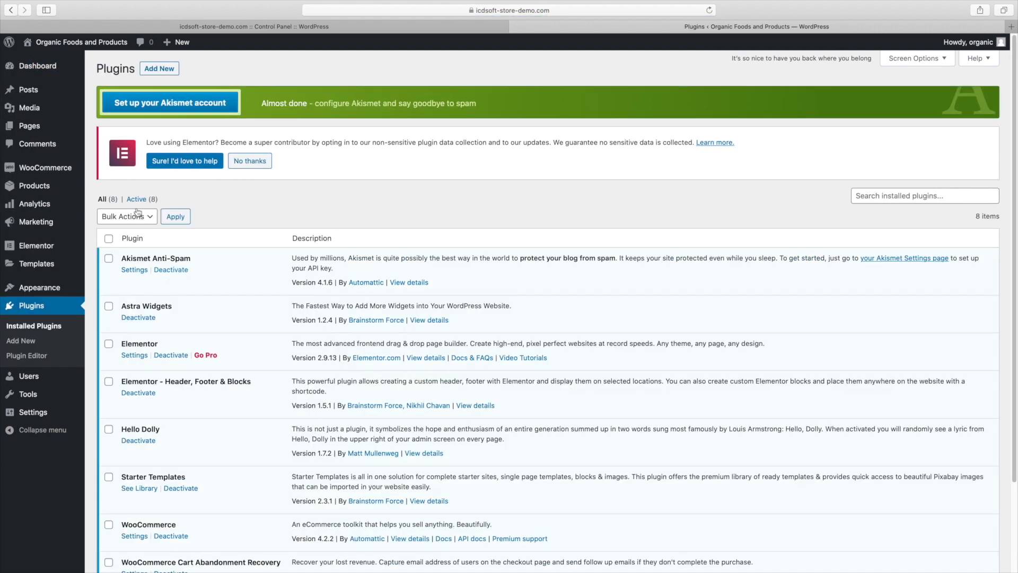
left_click(138, 201)
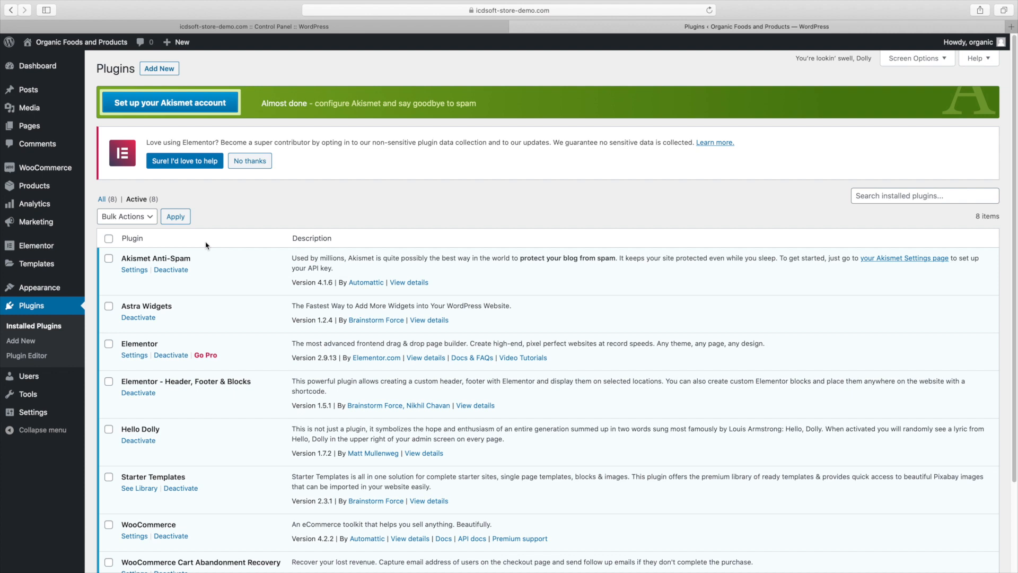
scroll(206, 245, "down", 4)
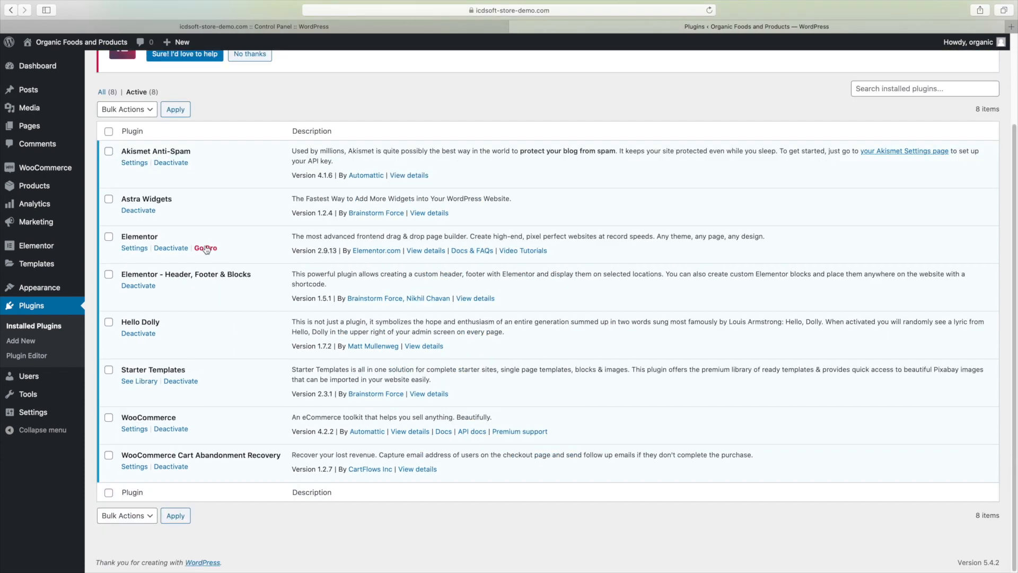
Step: Deactivate the Hello Dolly and Akismet Anti-Spam plugins together with a bulk action
left_click(110, 324)
left_click(109, 154)
left_click(139, 110)
left_click(139, 120)
left_click(174, 110)
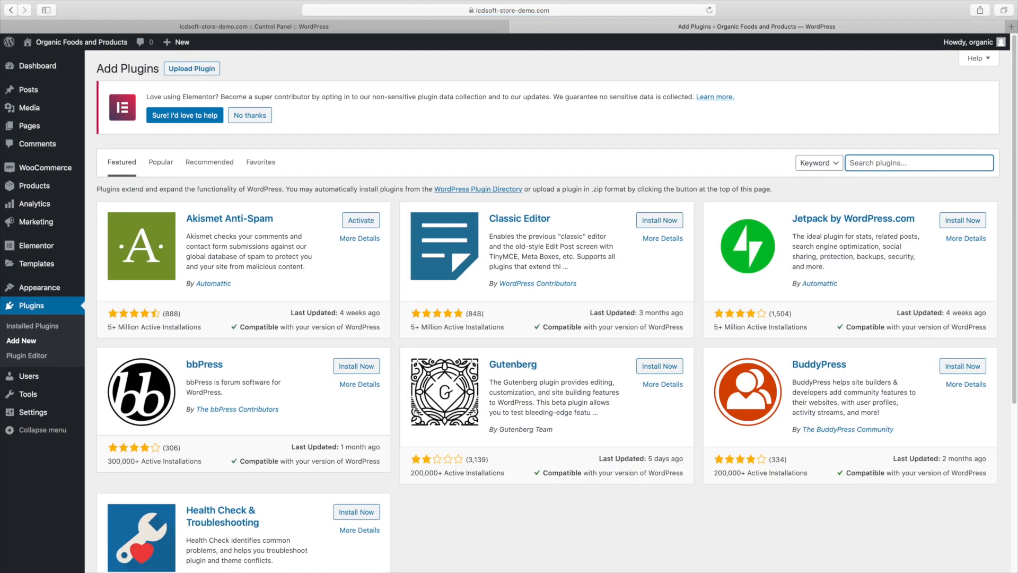
Step: Search the plugin directory for "query monitor", look at the Query Monitor plugin's details, and install and activate it
type("query monitor")
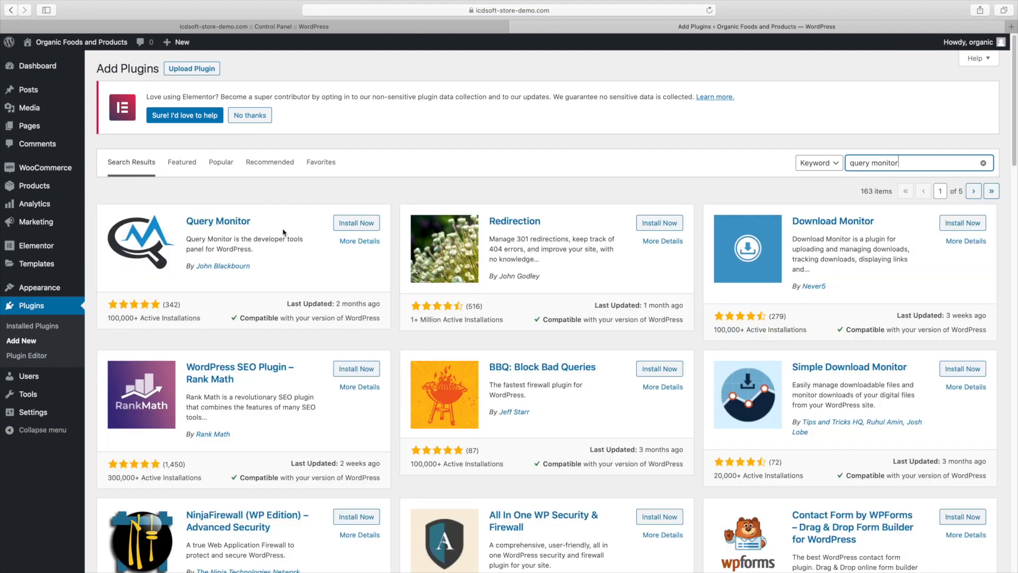
left_click(347, 240)
left_click_drag(320, 437, 444, 502)
left_click(443, 392)
left_click(725, 59)
left_click(369, 225)
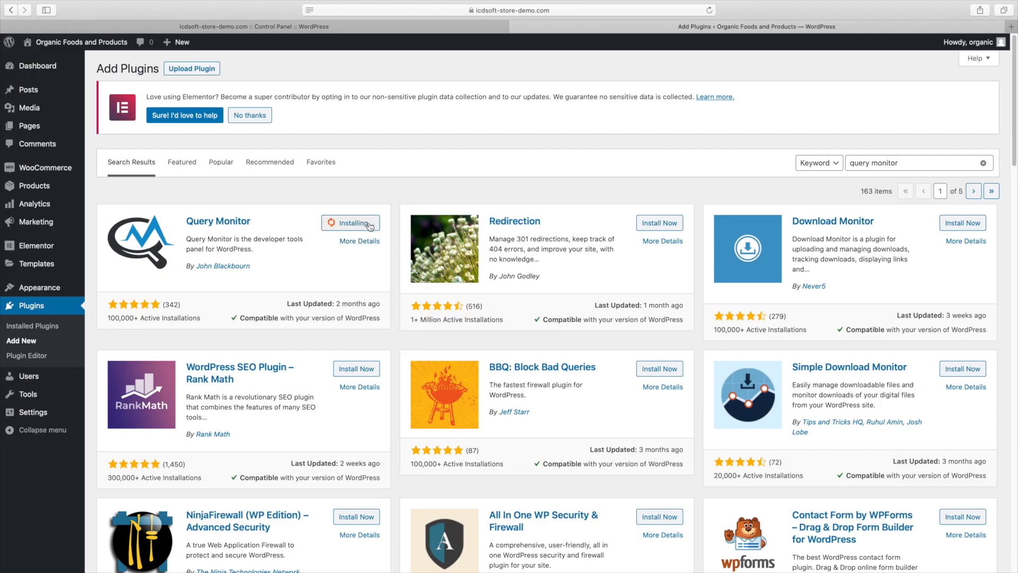
left_click(370, 227)
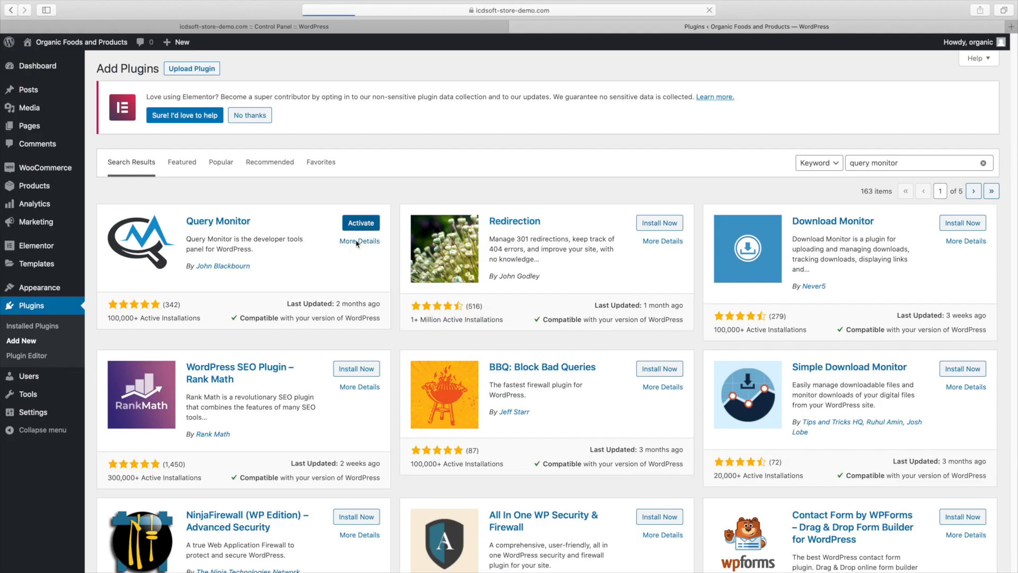
Step: Visit the store's front end and look through Query Monitor's performance report for the page
mouse_move(50, 41)
left_click(40, 60)
mouse_move(473, 43)
left_click(402, 63)
left_click(53, 384)
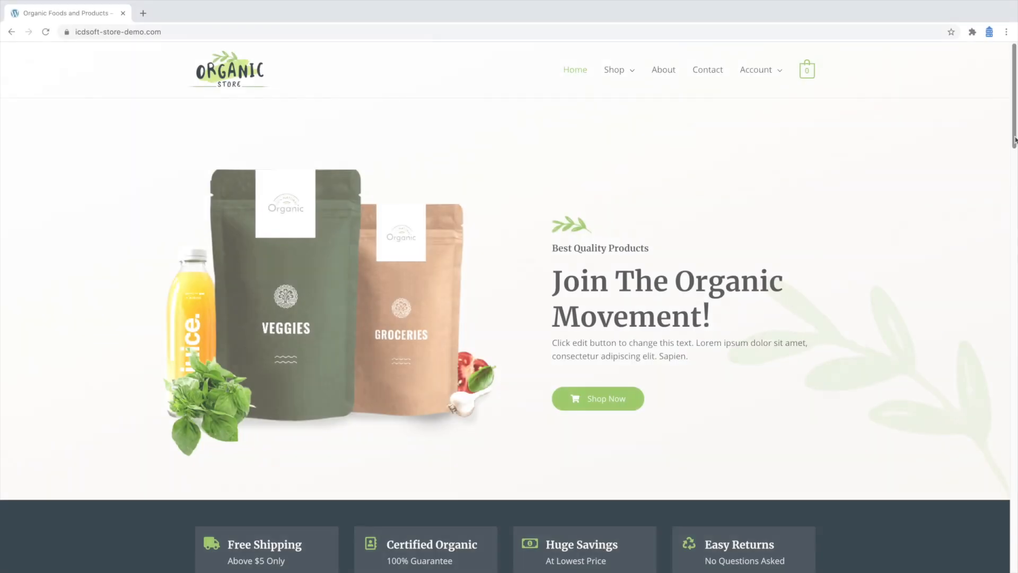
Step: In Chrome, record the store homepage's network requests with the developer tools by reloading the page, and examine the request timings and waterfall
left_click_drag(1015, 139, 1015, 340)
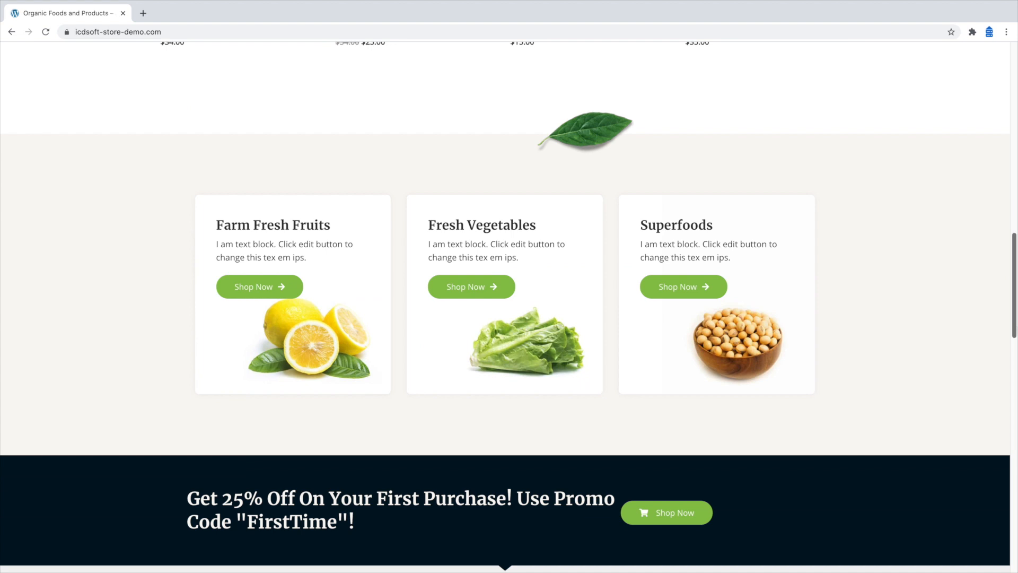
right_click(891, 251)
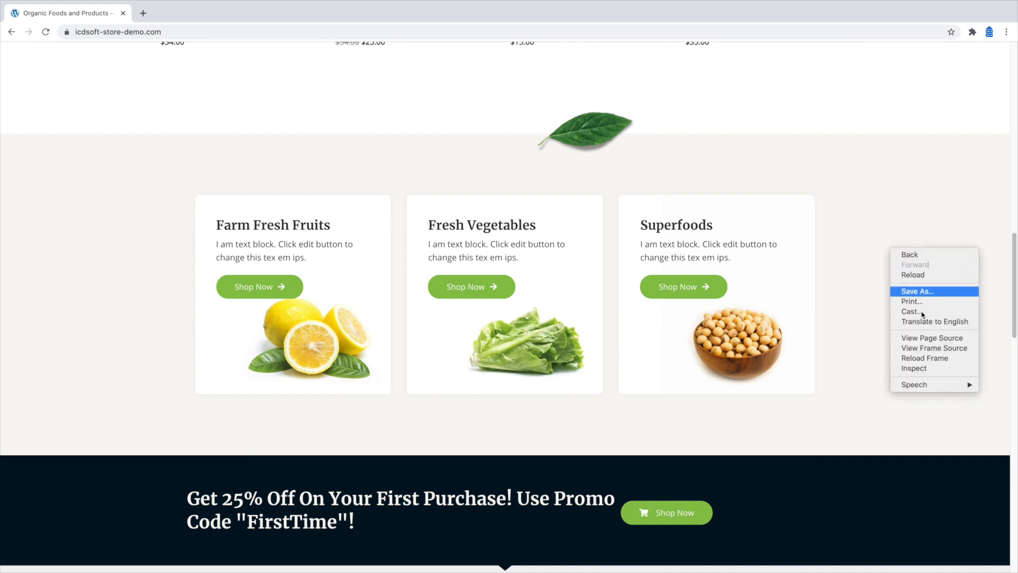
key("Escape")
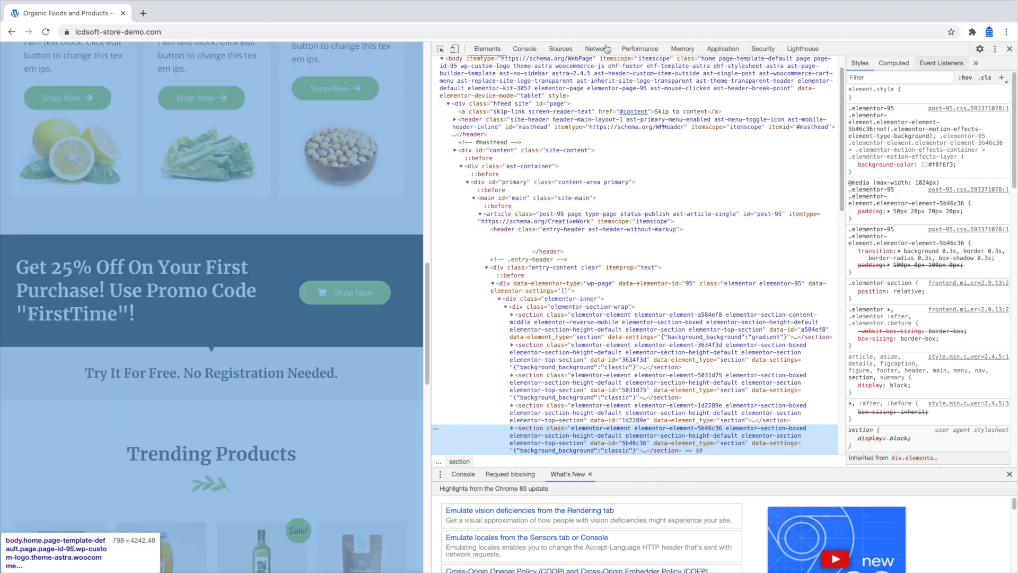
left_click(602, 49)
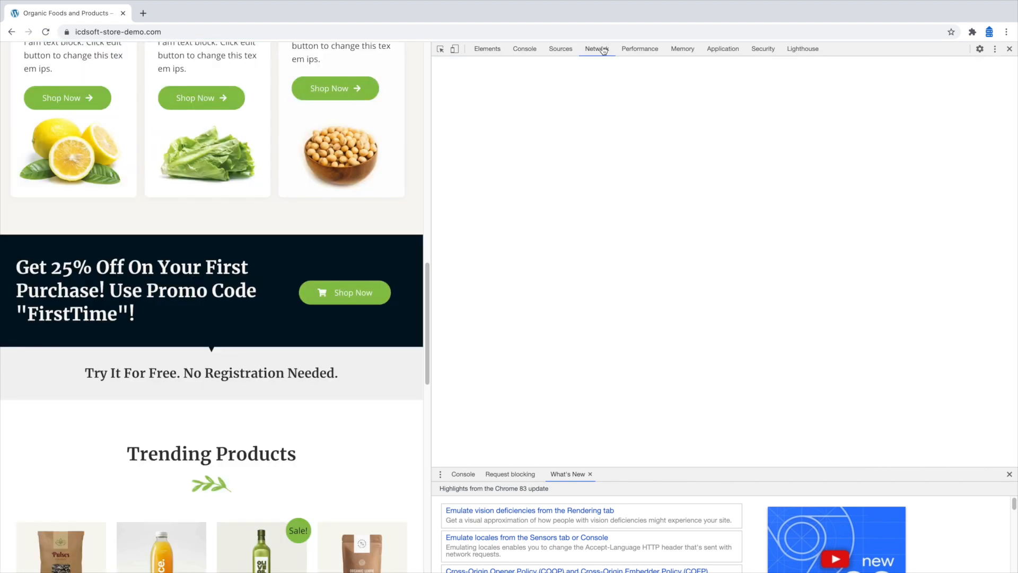
key("super+r")
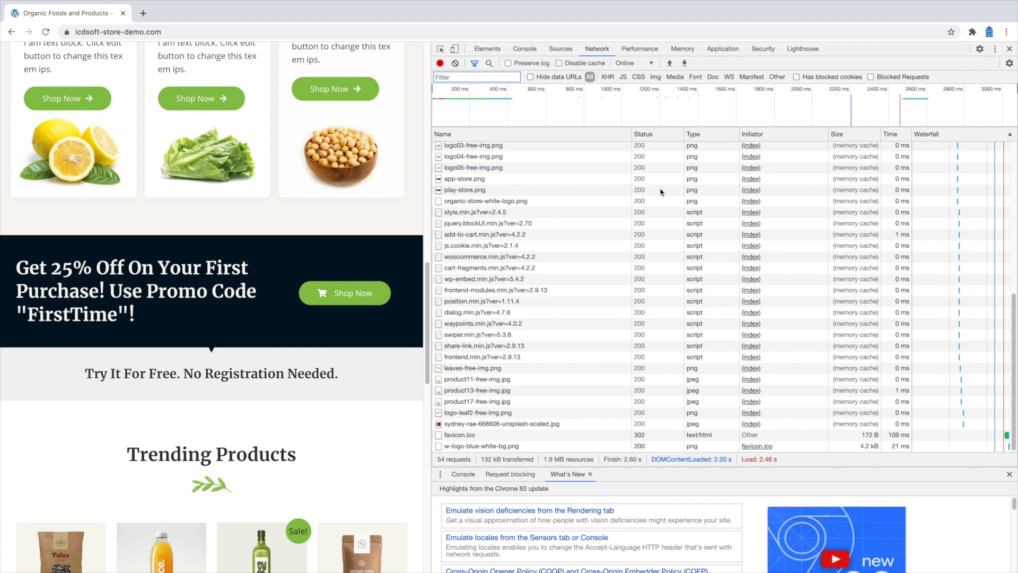
scroll(662, 194, "up", 5)
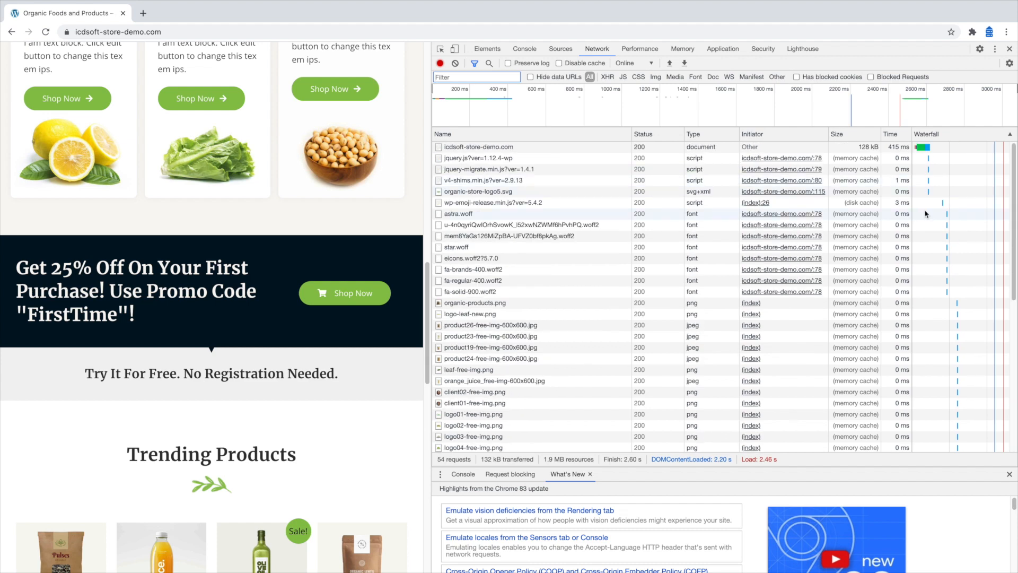
scroll(1016, 231, "down", 3)
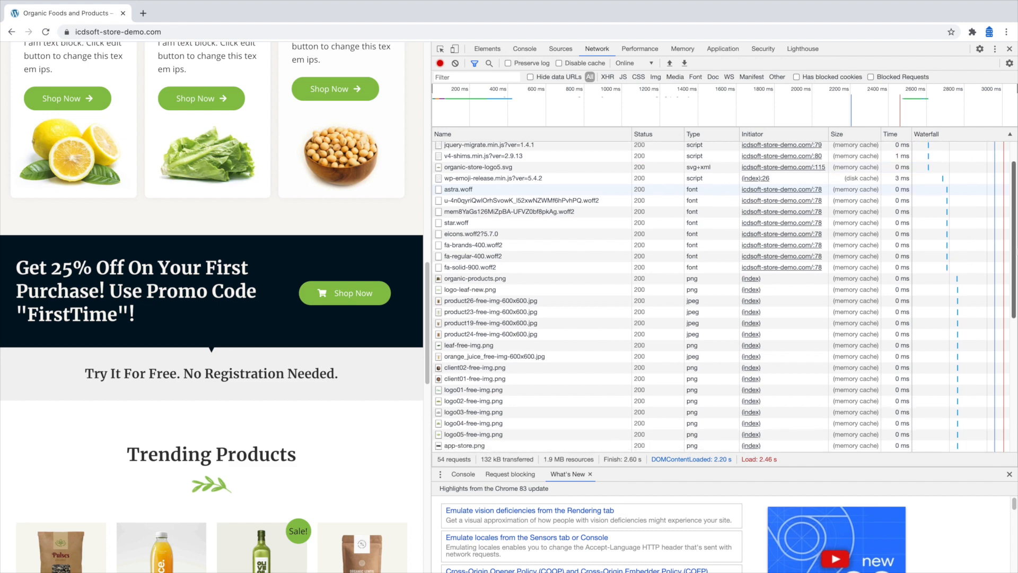
scroll(722, 297, "down", 5)
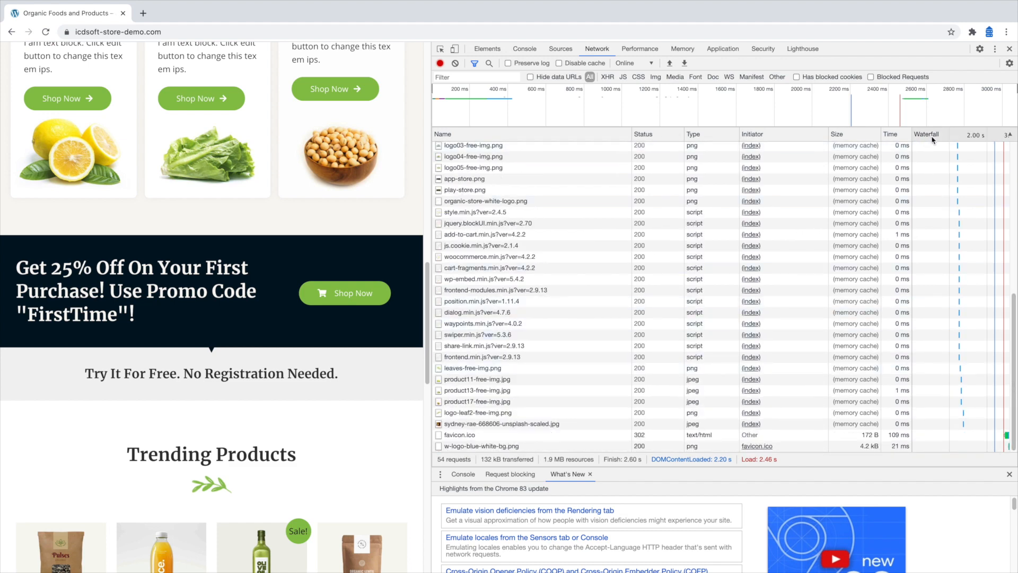
scroll(966, 236, "up", 8)
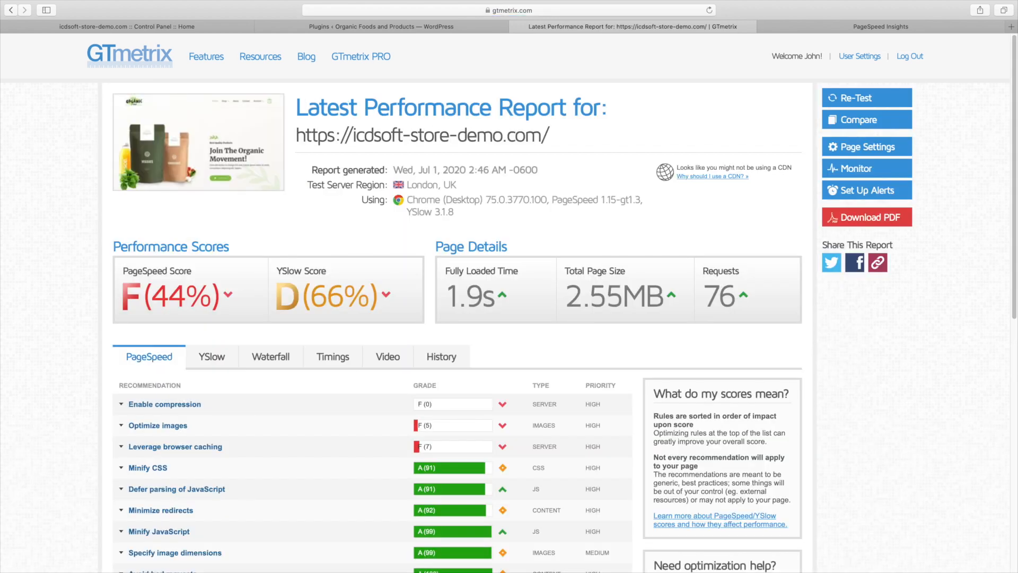
Step: Check the PageSpeed and YSlow scores in the GTmetrix report for the store
double_click(158, 296)
left_click(158, 297)
double_click(317, 301)
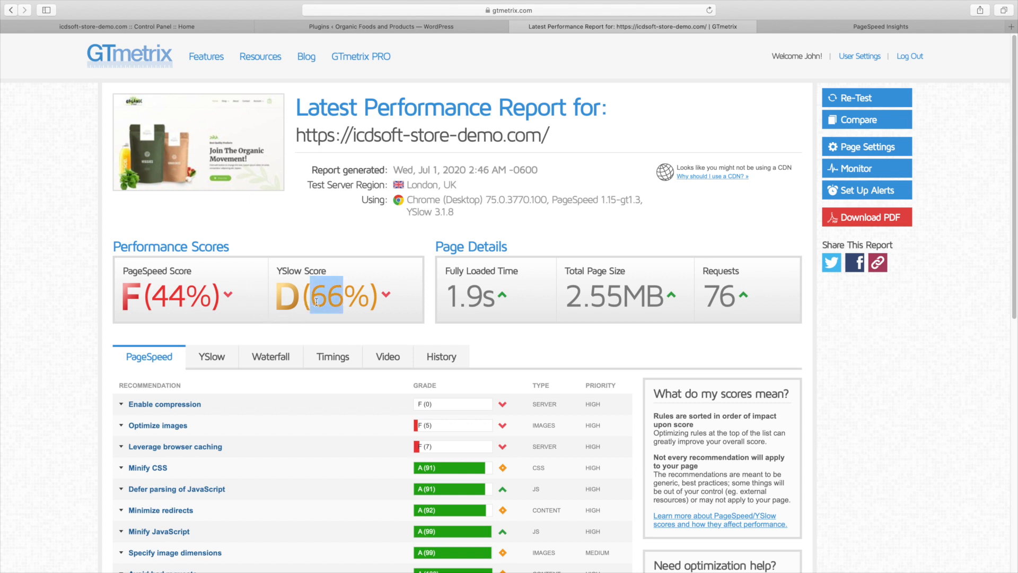
left_click(316, 302)
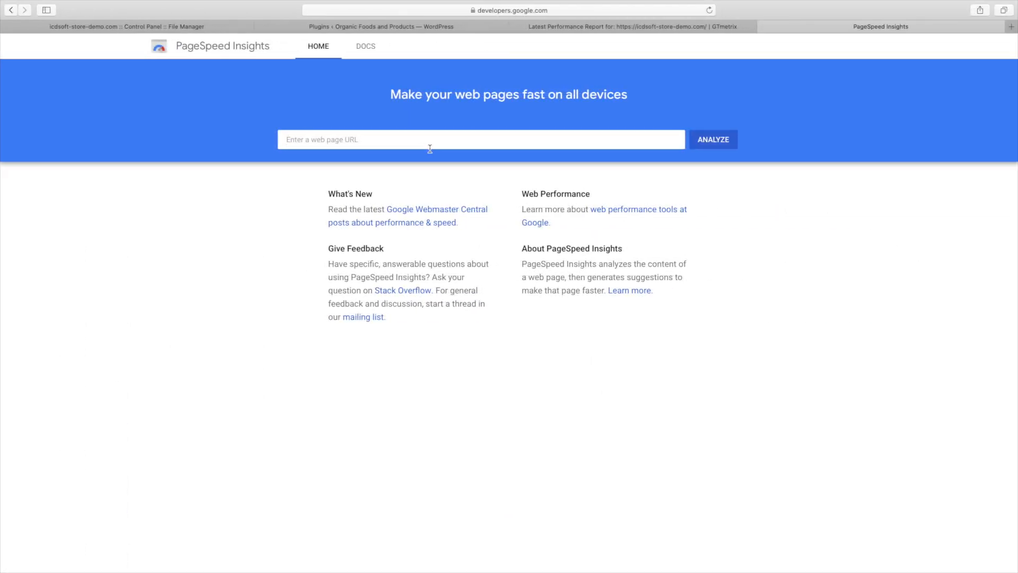
left_click(430, 148)
type("https://icdsoft-store-demo.com/")
key("Return")
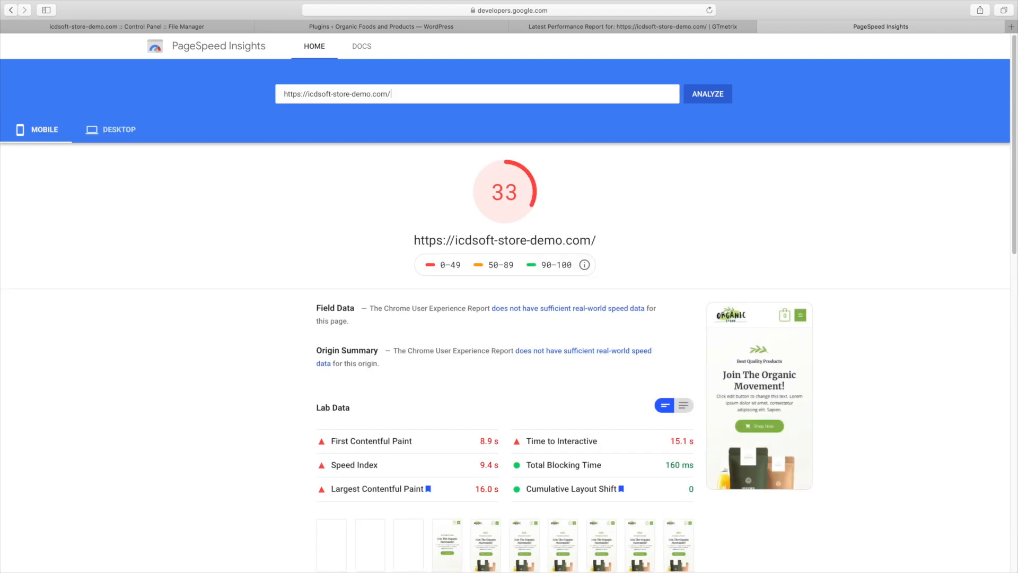
scroll(491, 238, "down", 3)
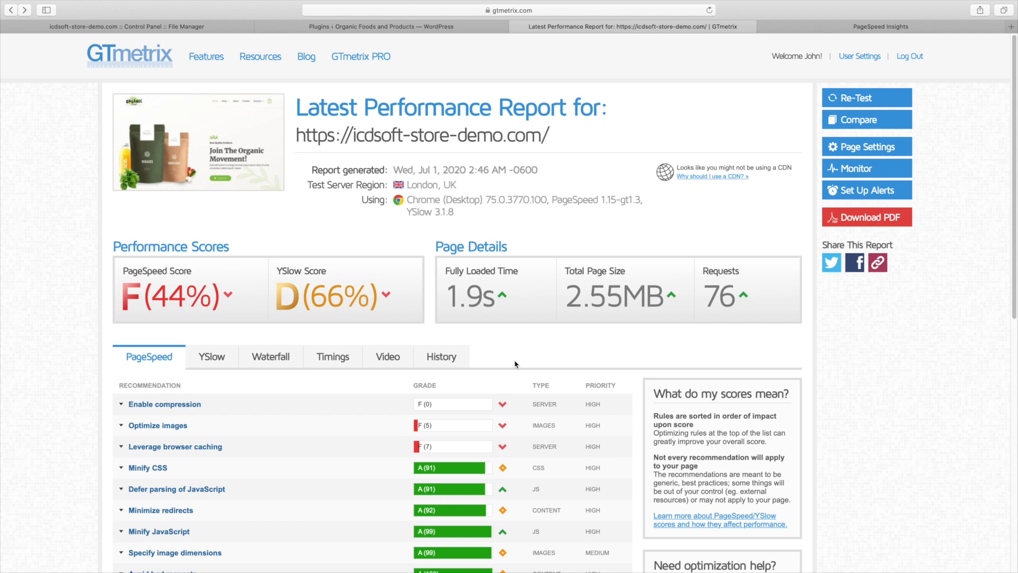
Step: Return to the GTmetrix report and examine its Enable compression and Leverage browser caching recommendations
left_click(231, 408)
scroll(235, 398, "down", 1)
left_click(236, 395)
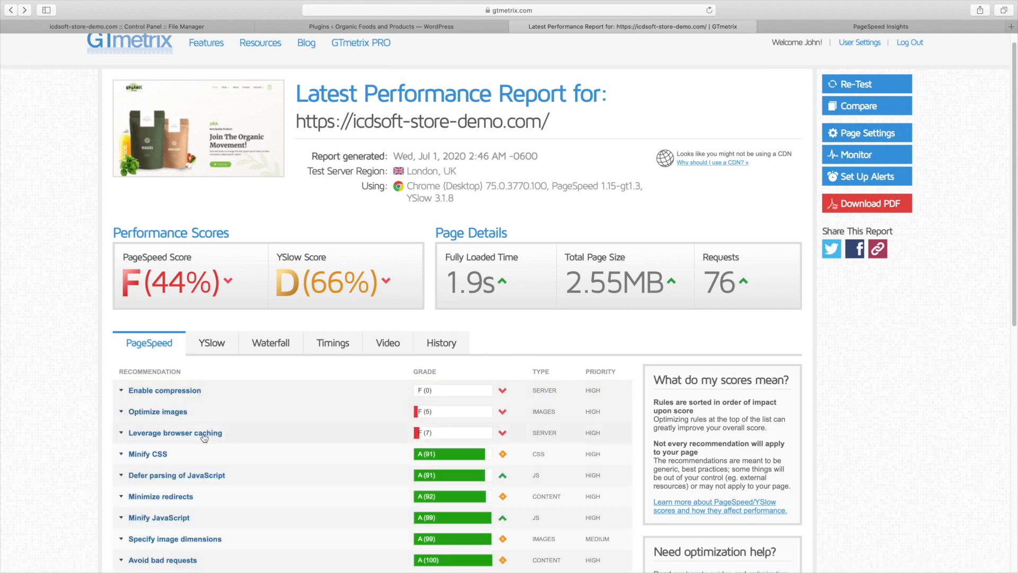
left_click(192, 434)
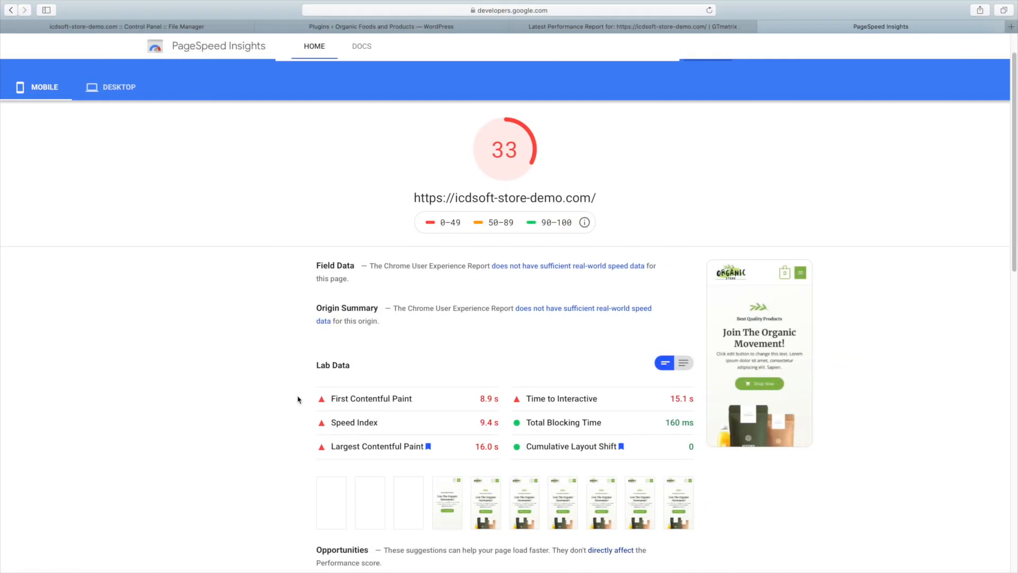
Step: In PageSpeed Insights, examine the text compression opportunity and the details of the diagnostic on serving static assets with an efficient cache policy
scroll(277, 372, "down", 8)
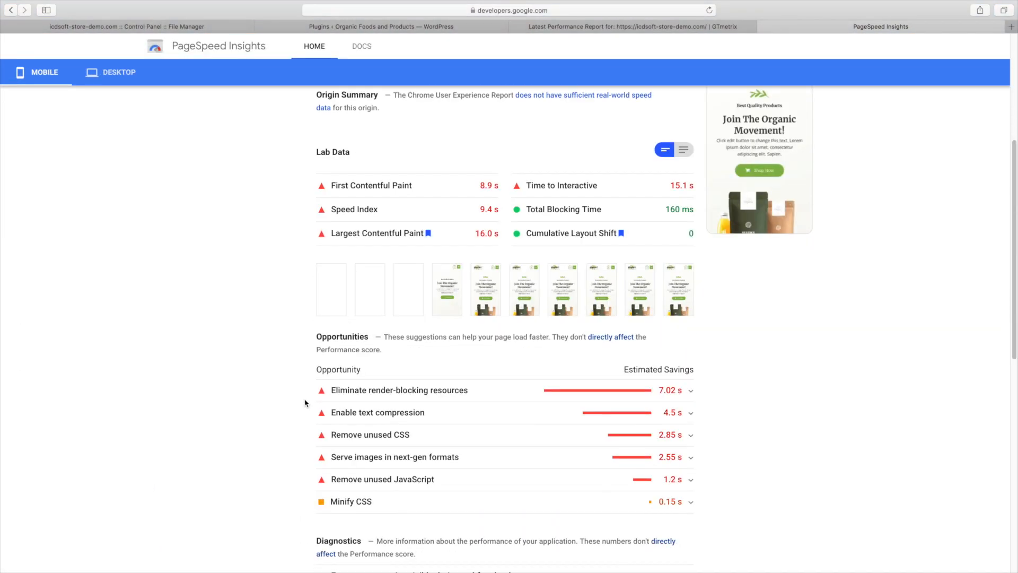
left_click(374, 419)
left_click(374, 416)
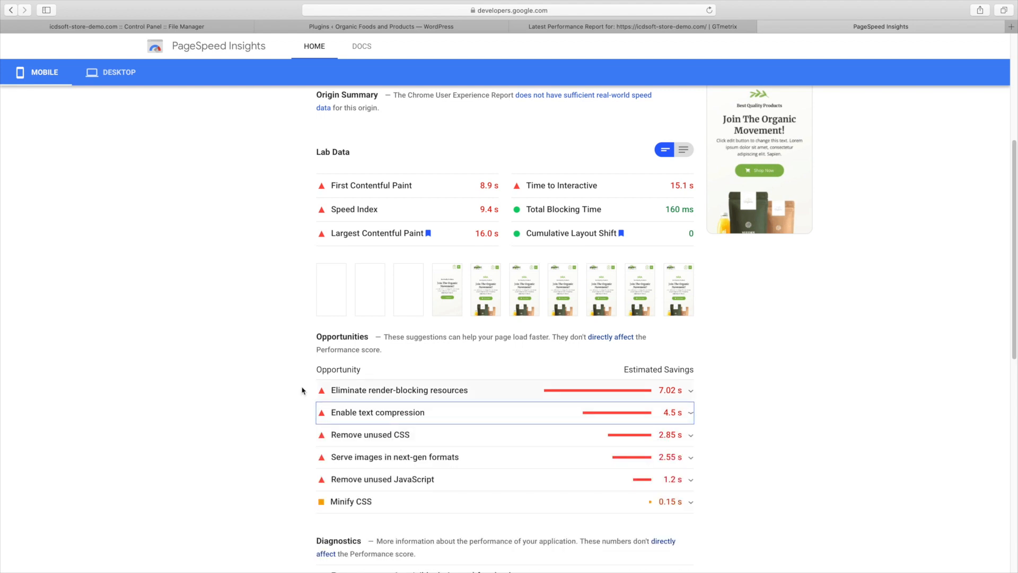
scroll(303, 388, "down", 4)
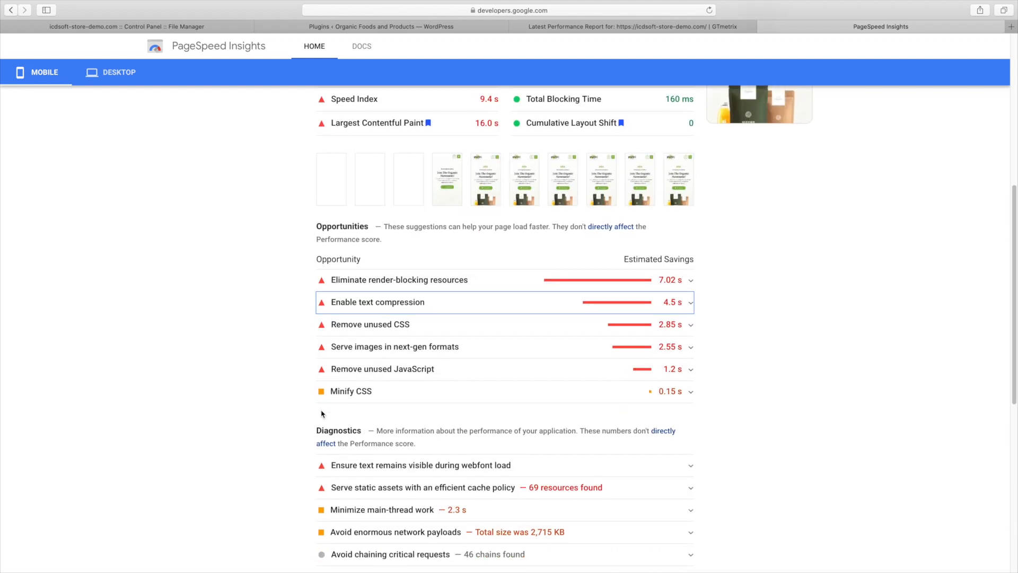
left_click(358, 485)
scroll(284, 420, "down", 8)
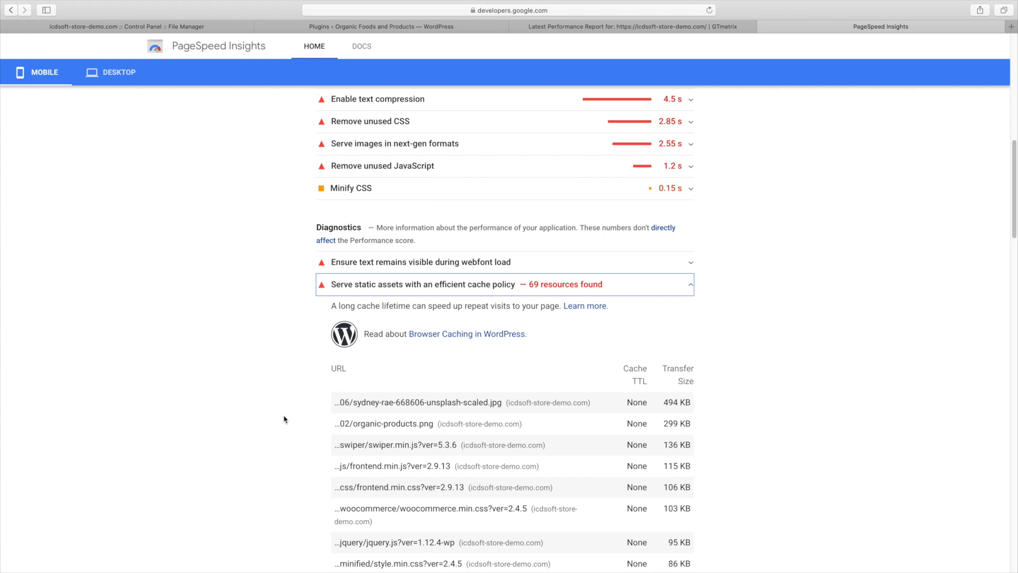
scroll(284, 419, "down", 1)
left_click(382, 276)
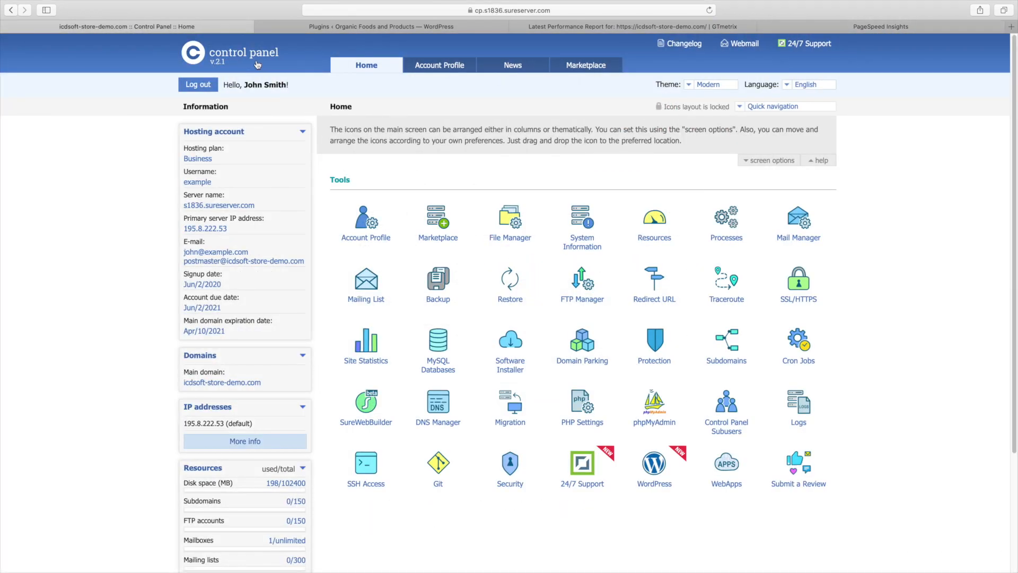
Step: In the hosting control panel, open the managed WordPress installation for editing and find its tools section
left_click(650, 472)
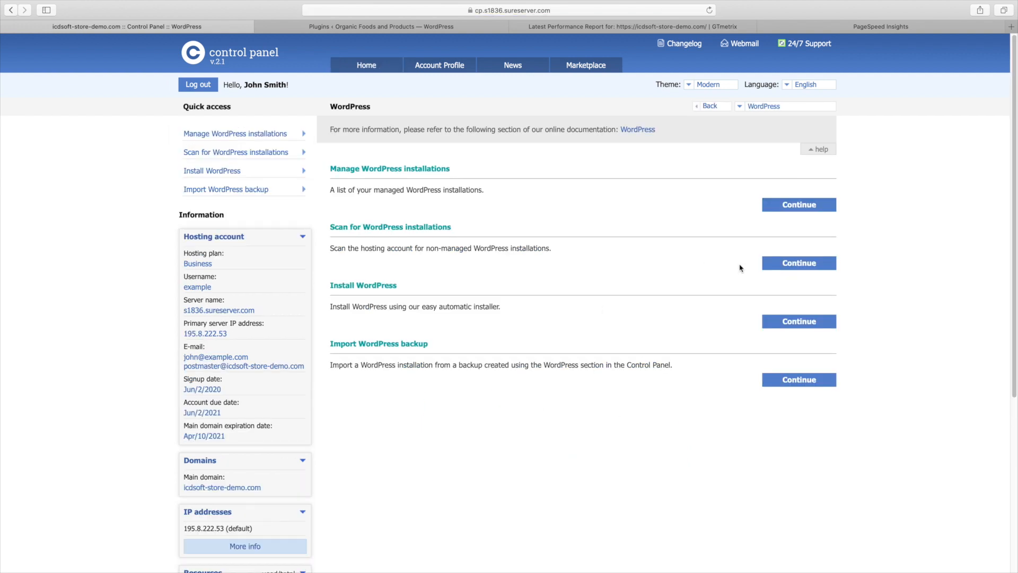
left_click(791, 207)
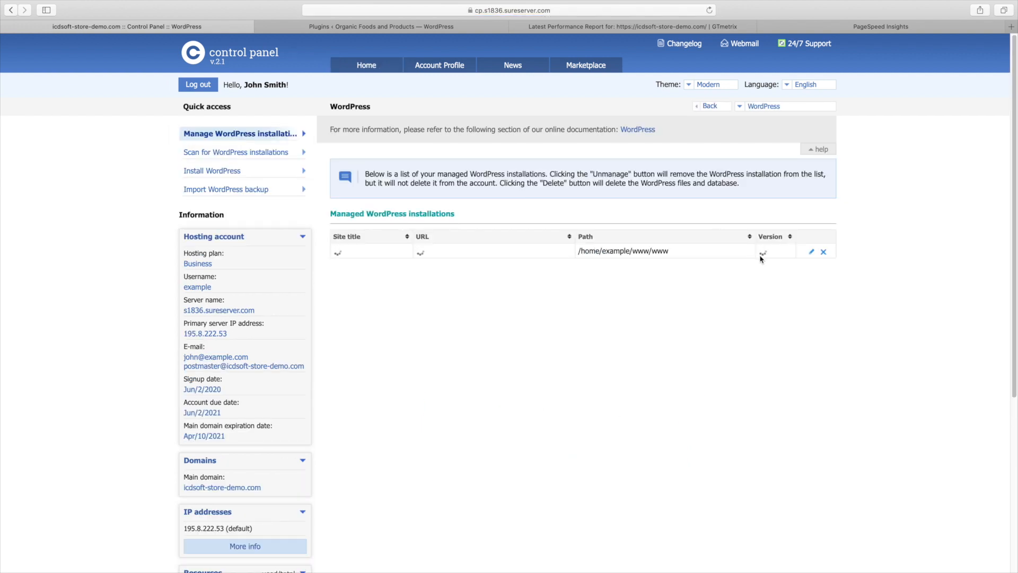
left_click(806, 260)
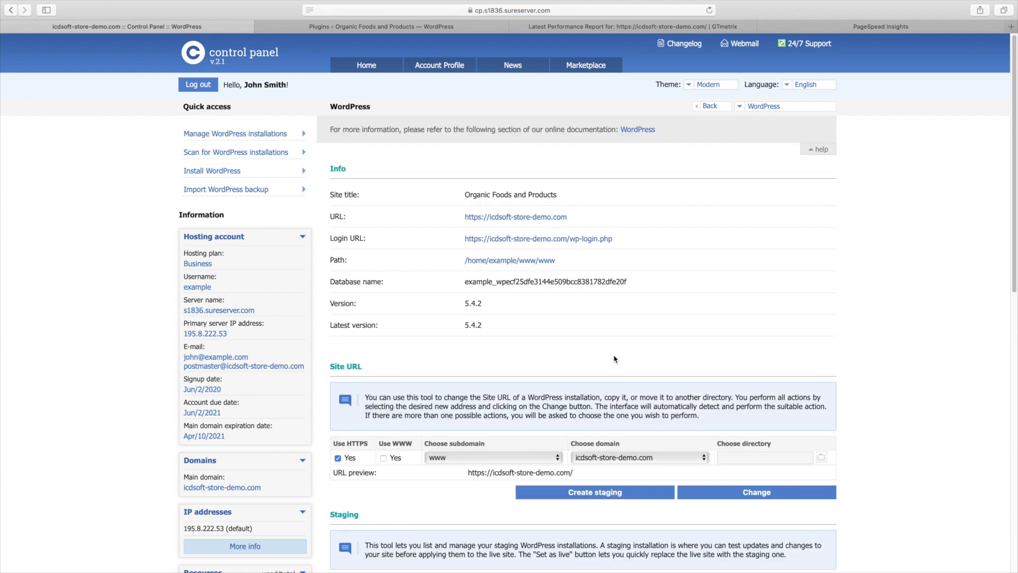
scroll(614, 359, "down", 10)
scroll(614, 360, "down", 1)
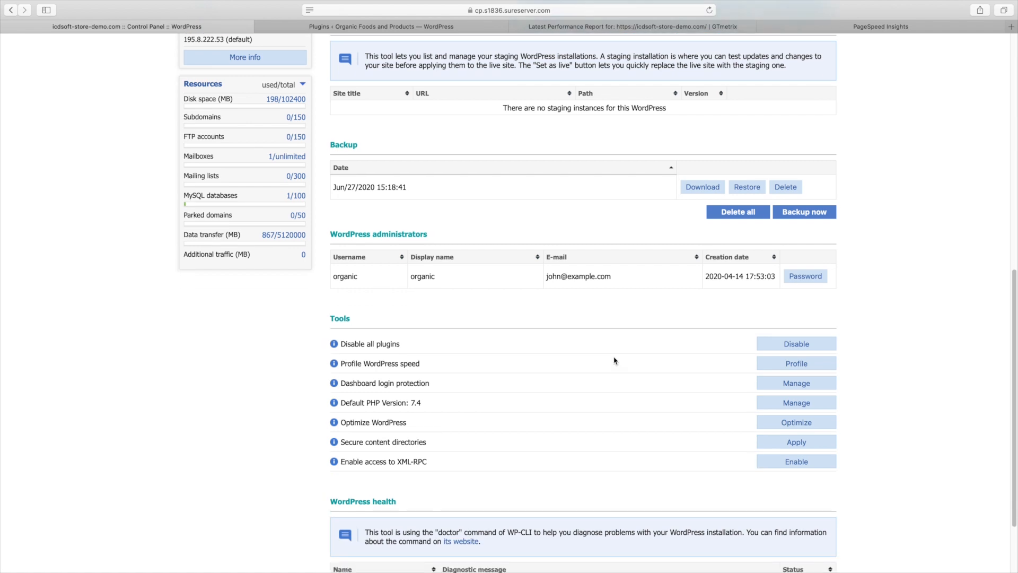
Step: Read the description of the Optimize WordPress tool and apply the optimization to the installation
triple_click(348, 424)
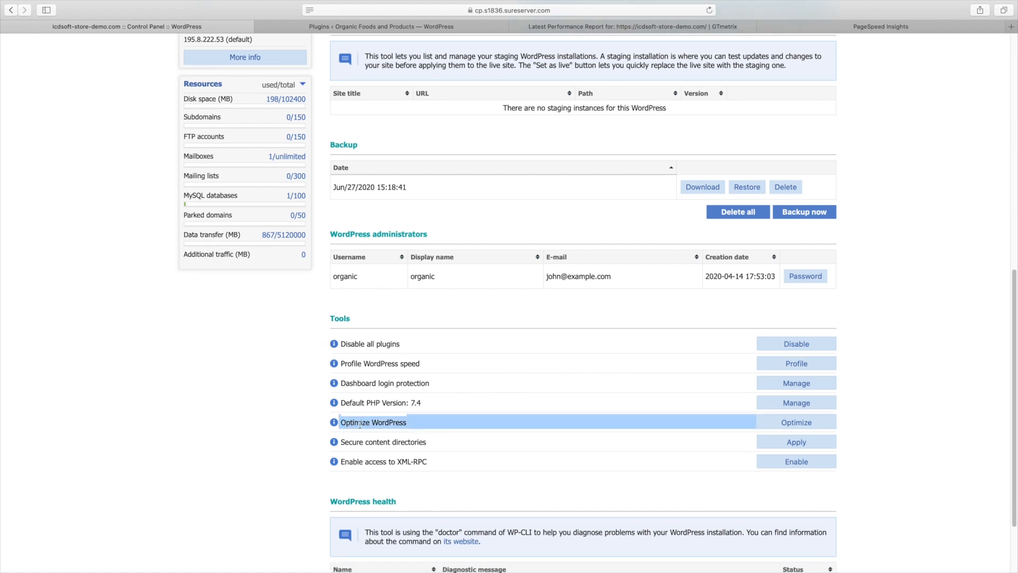
left_click(362, 424)
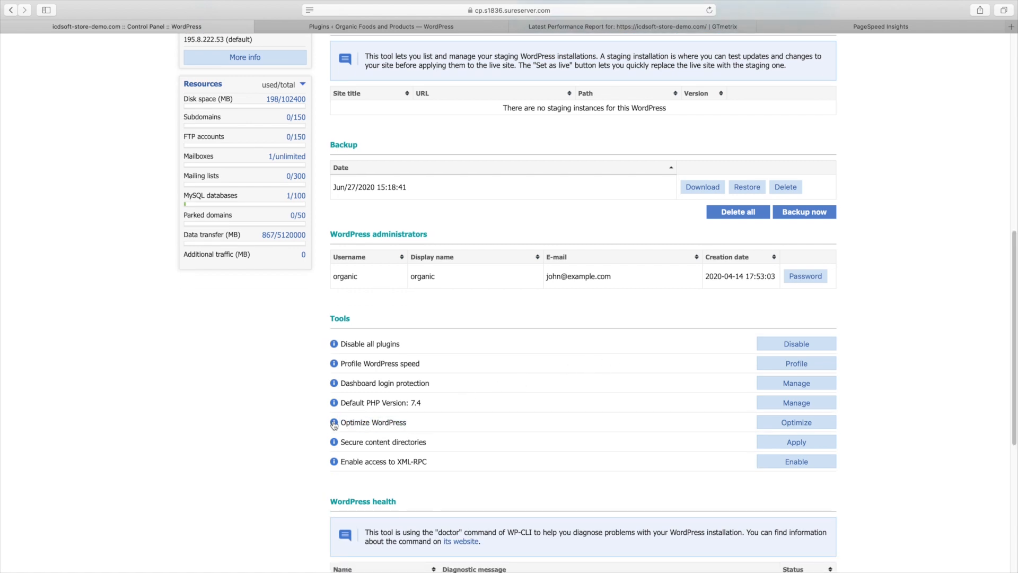
mouse_move(334, 422)
scroll(332, 423, "down", 1)
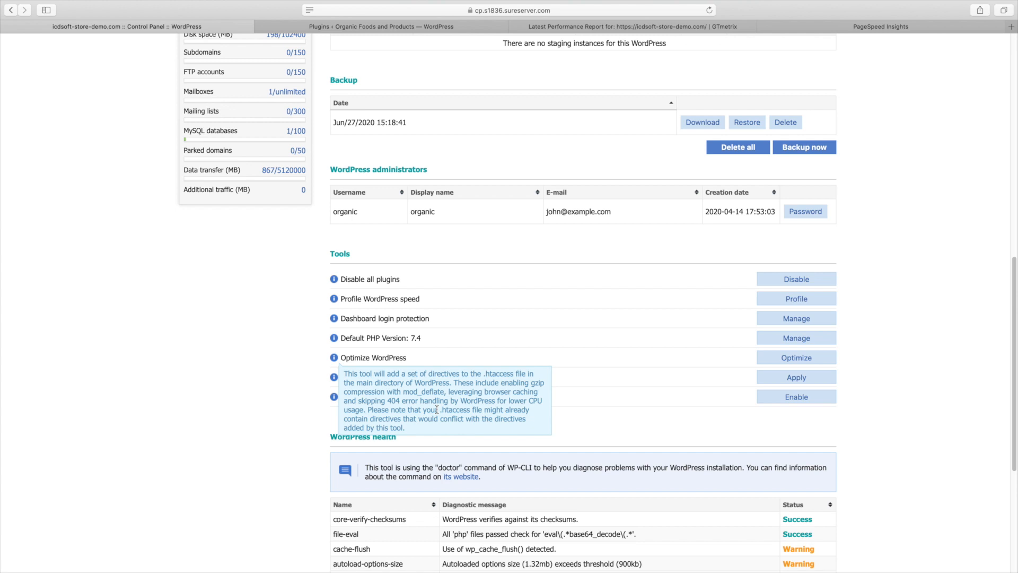
left_click(764, 364)
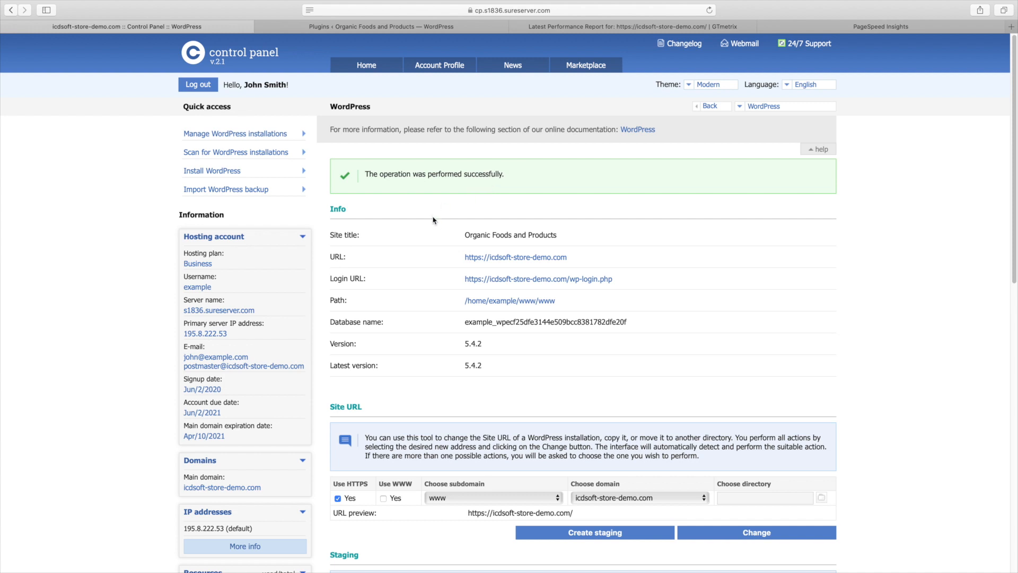
Step: Open the .htaccess file of the WordPress installation for editing through the control panel's file manager, in the site's www folder
left_click(373, 77)
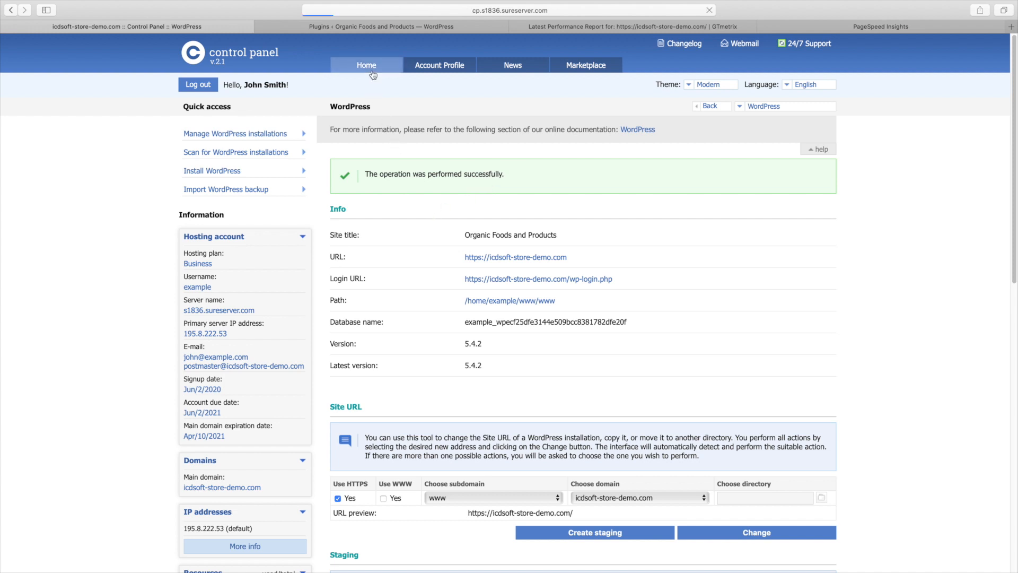
left_click(510, 226)
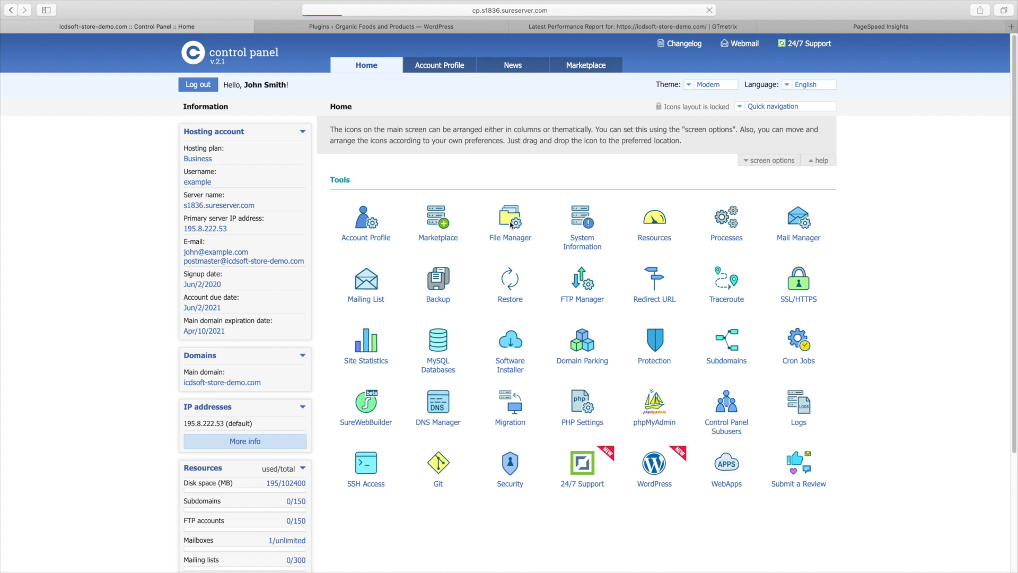
left_click(365, 270)
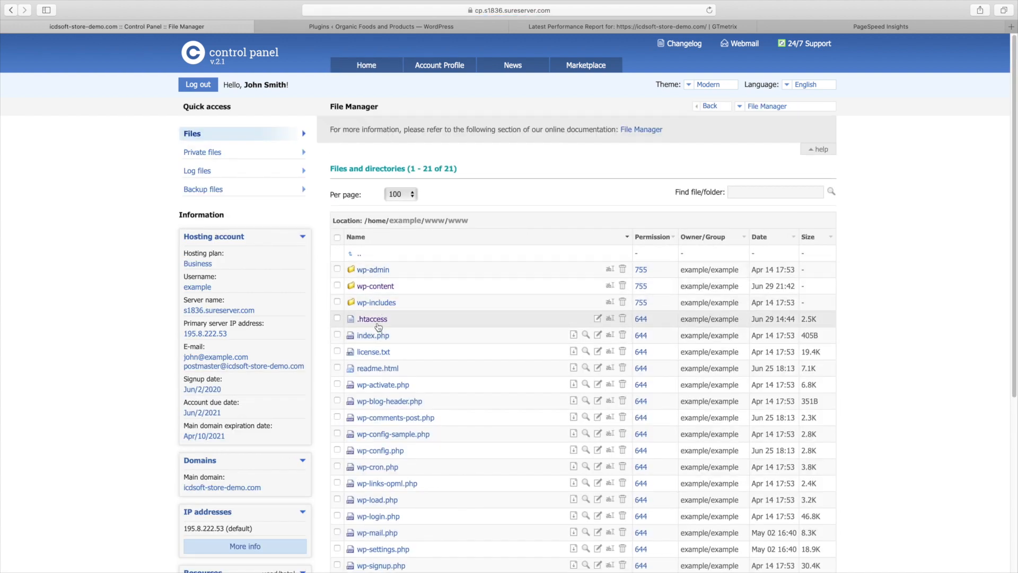
left_click(379, 323)
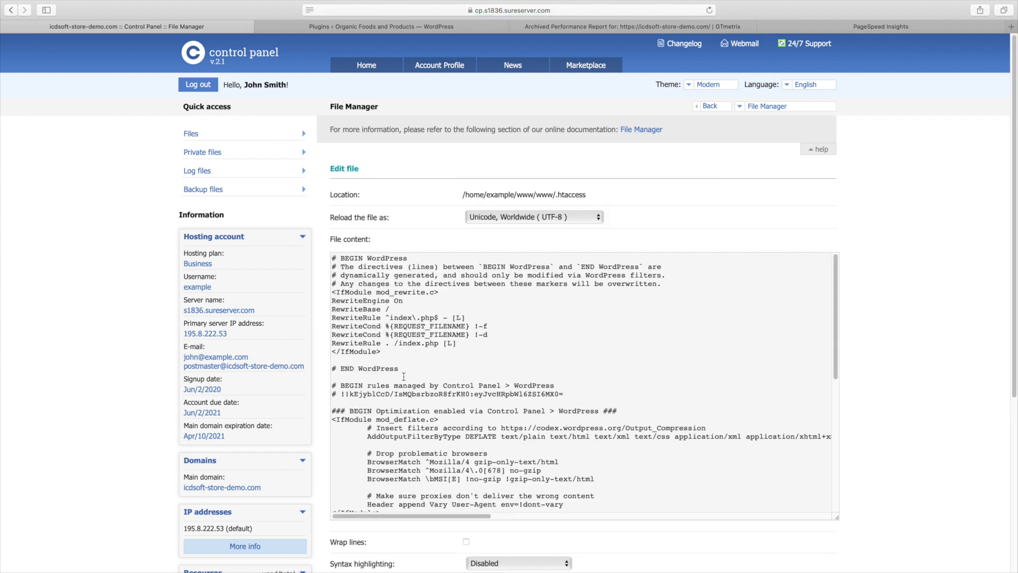
Step: Examine the optimization section added to .htaccess, including the mod_deflate compression filters and the rules for problematic browsers
triple_click(409, 409)
scroll(411, 405, "down", 3)
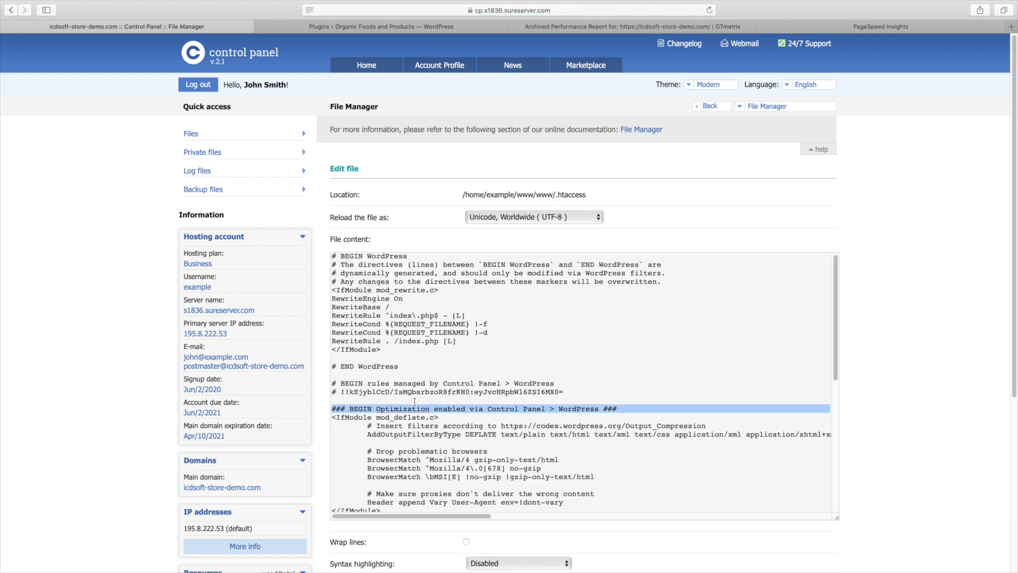
scroll(417, 400, "down", 1)
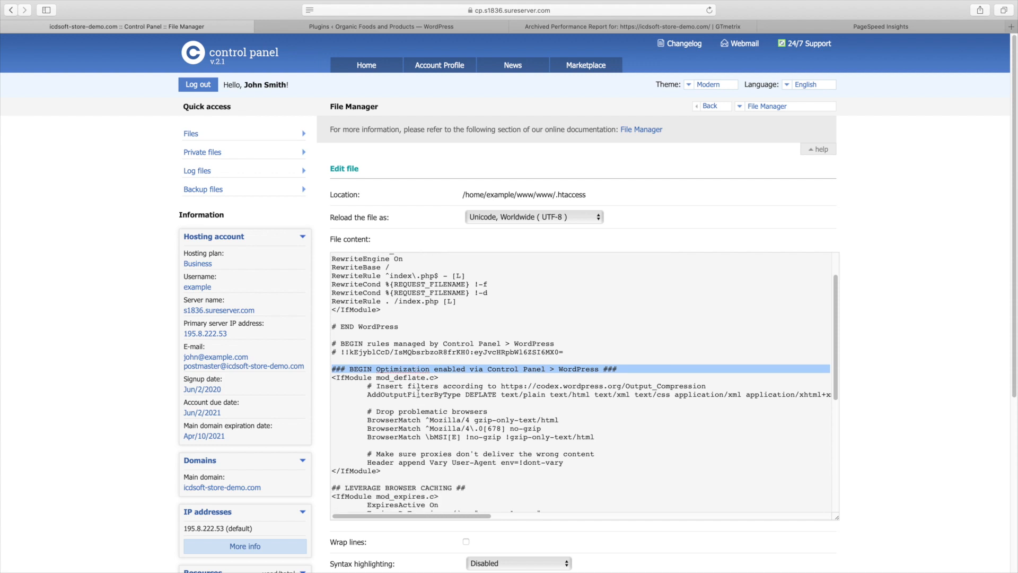
left_click(417, 397)
scroll(415, 397, "down", 1)
left_click_drag(367, 393, 608, 427)
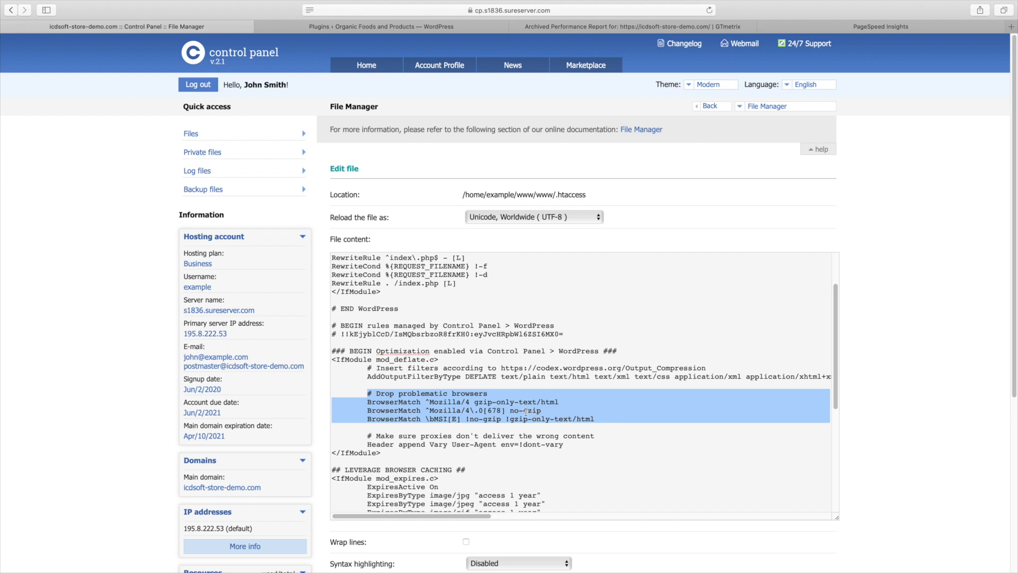
Step: Examine the Leverage Browser Caching block in .htaccess, checking the expiry rules for the image types and for CSS
scroll(454, 387, "down", 8)
scroll(454, 387, "down", 1)
left_click(428, 366)
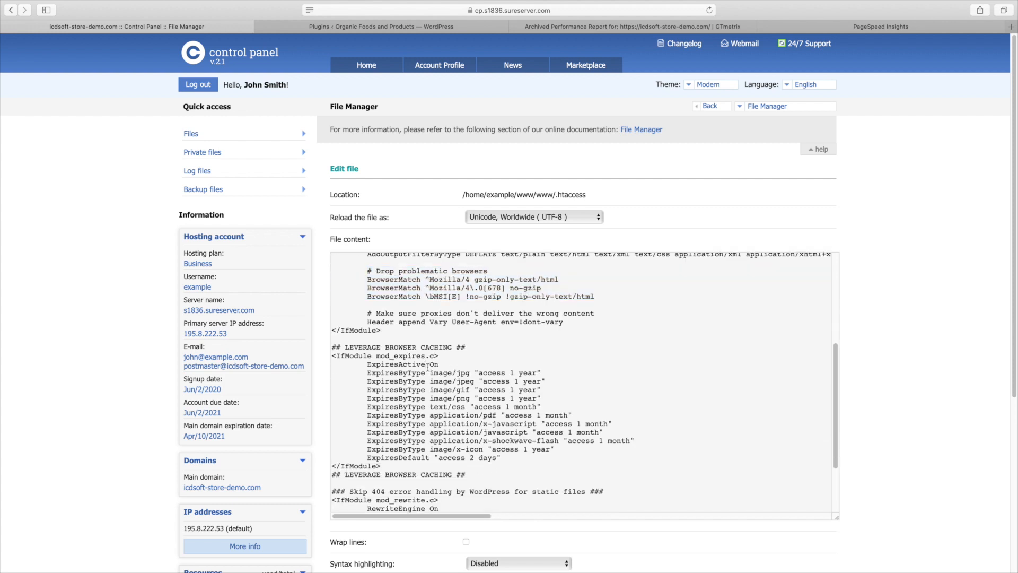
triple_click(411, 345)
left_click(411, 345)
left_click_drag(364, 374, 549, 398)
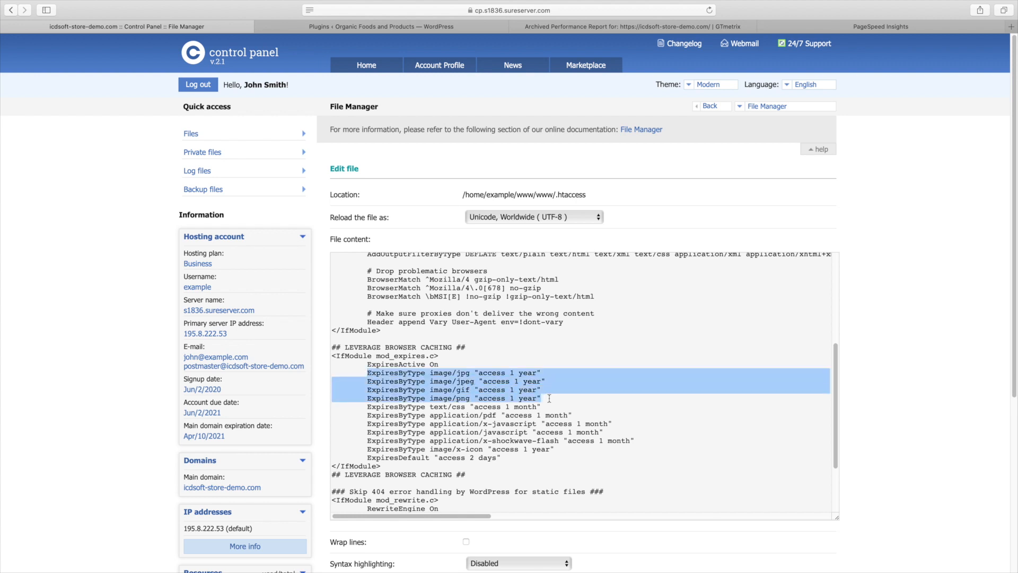
triple_click(428, 406)
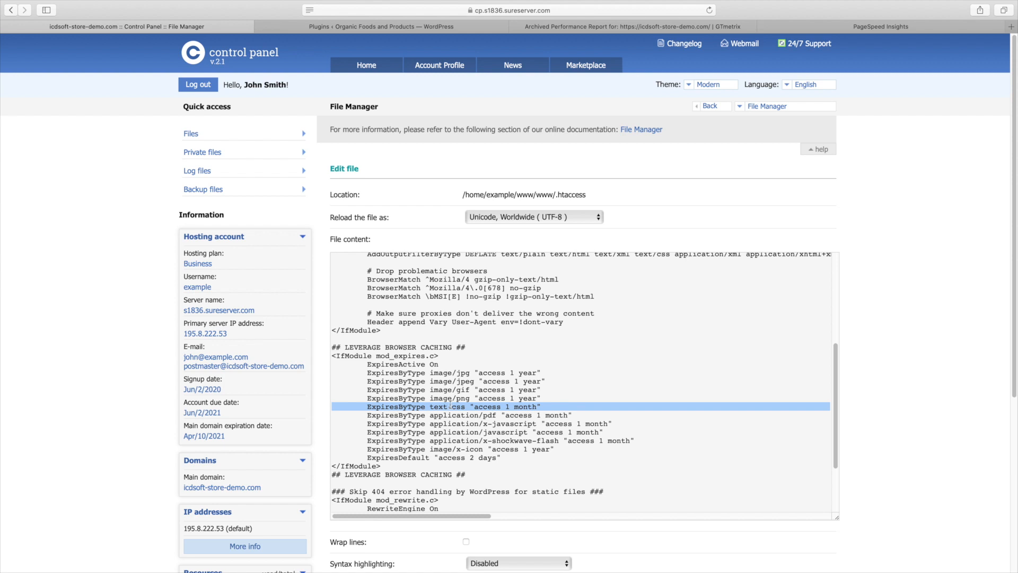
left_click(449, 406)
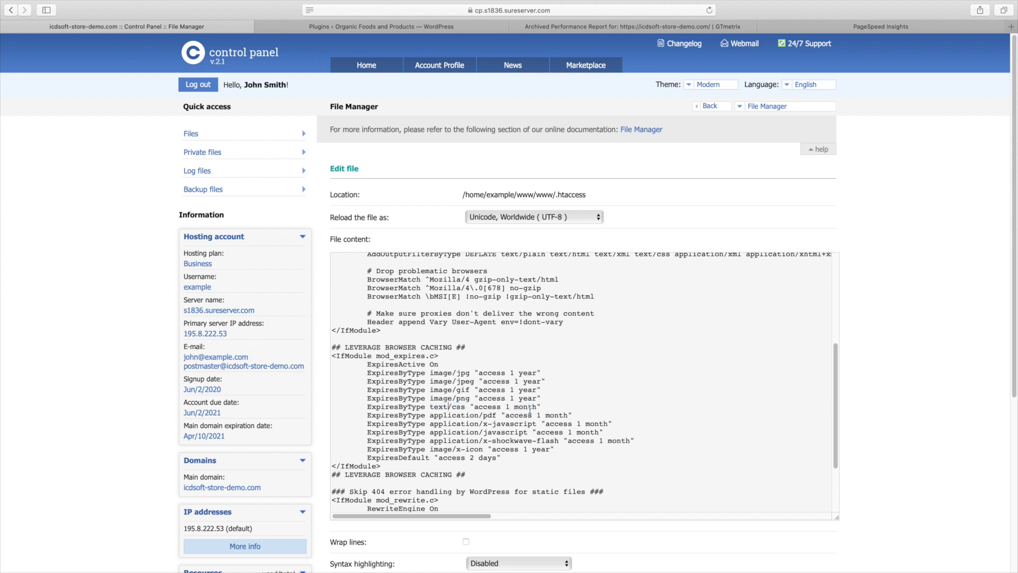
scroll(767, 402, "down", 1)
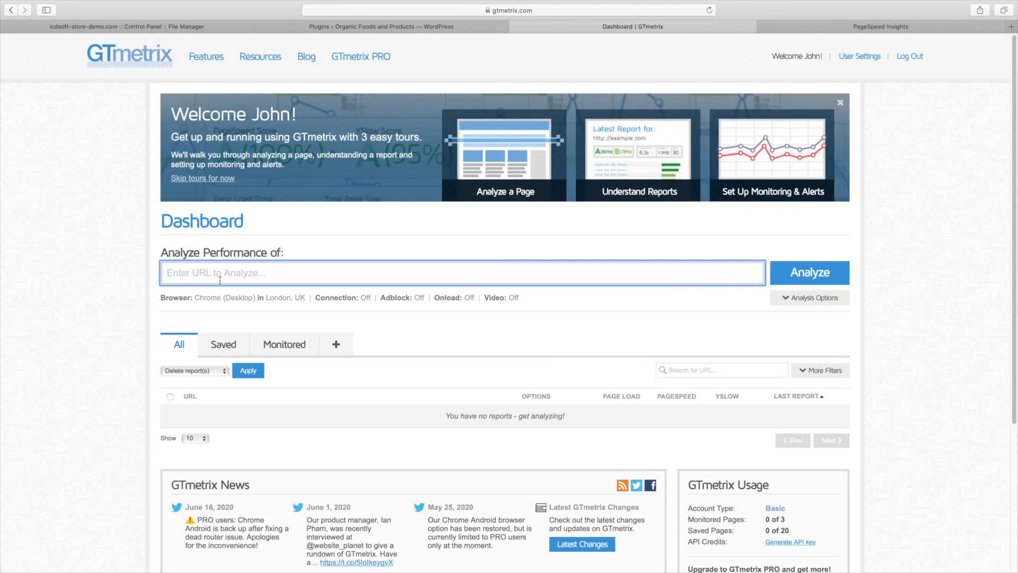
type("https://icdsoft-store-demo.com/")
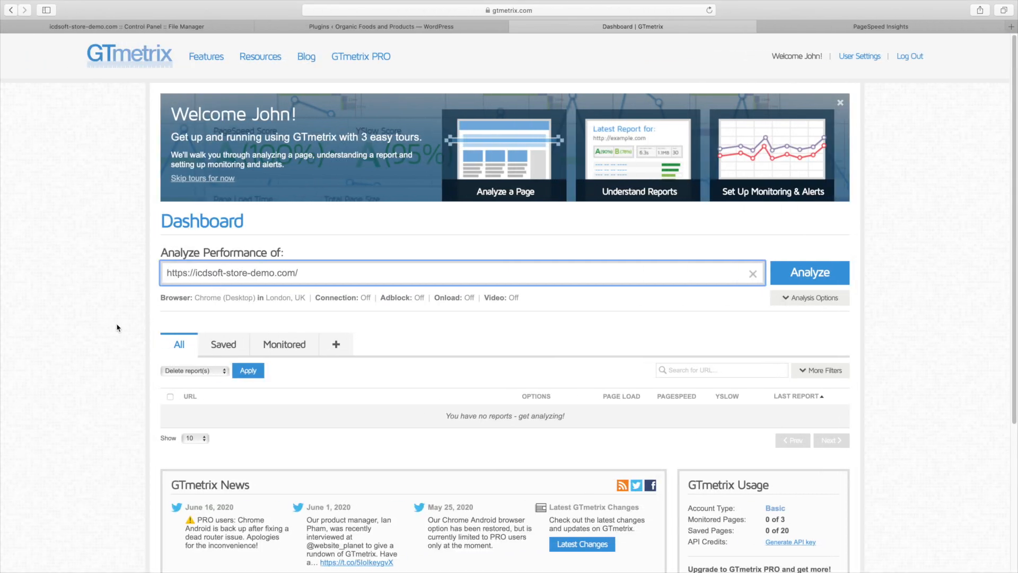
key("Return")
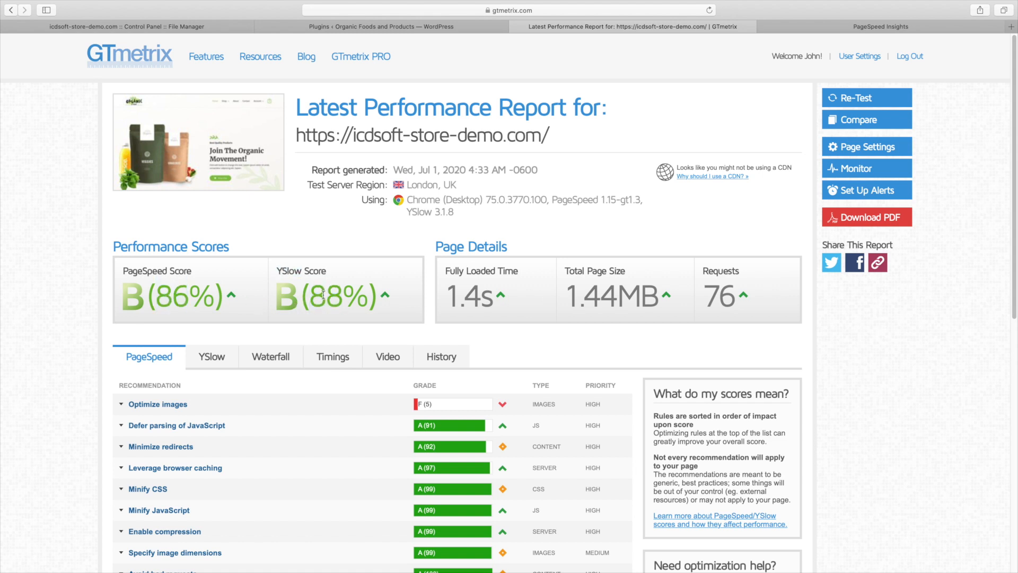
left_click_drag(568, 300, 655, 301)
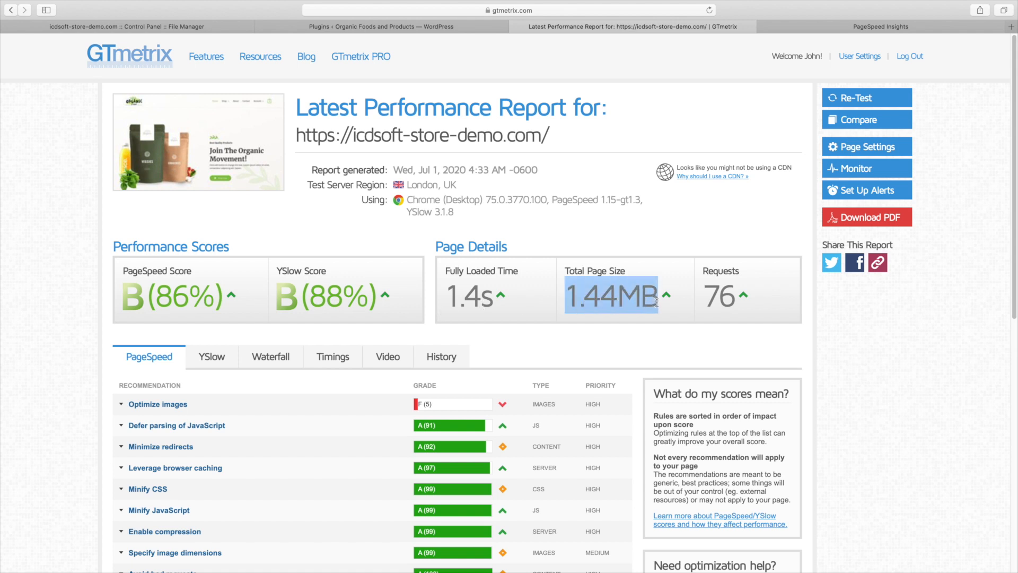
double_click(714, 301)
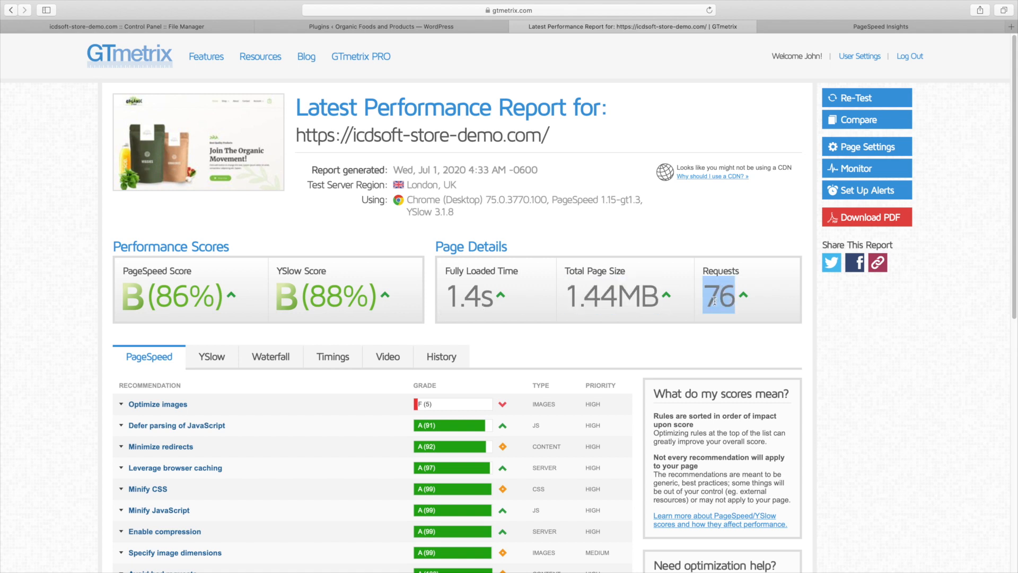
left_click(688, 334)
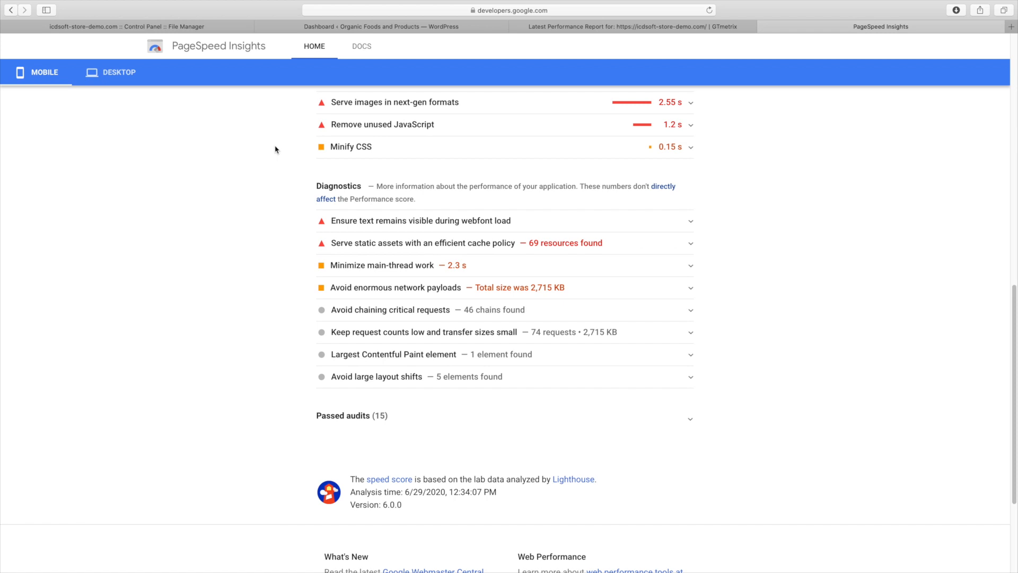
Step: In PageSpeed Insights, expand the opportunity on serving images in next-gen formats and read its explanation and WordPress plugin advice
left_click(435, 108)
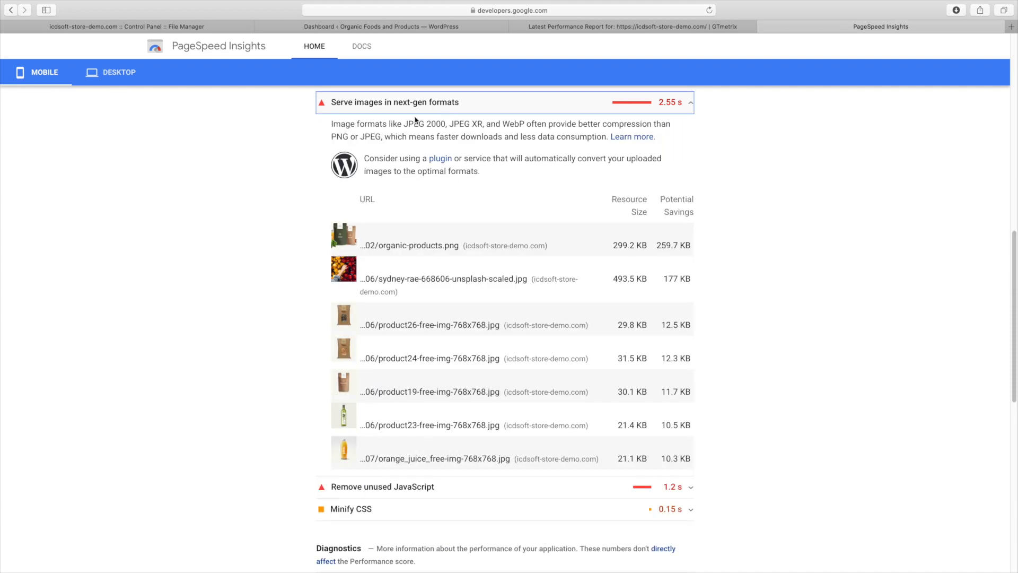
triple_click(388, 127)
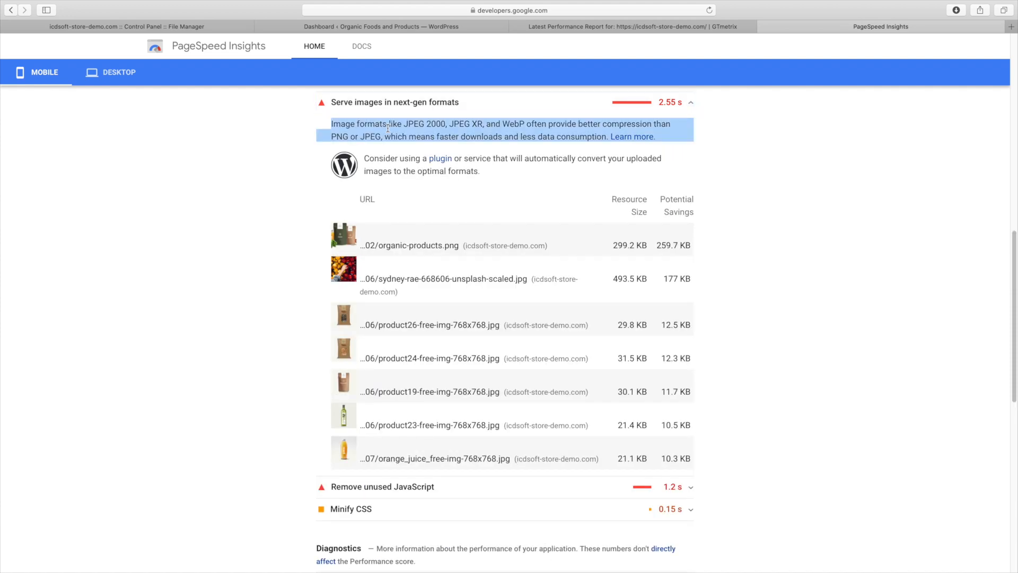
left_click(387, 127)
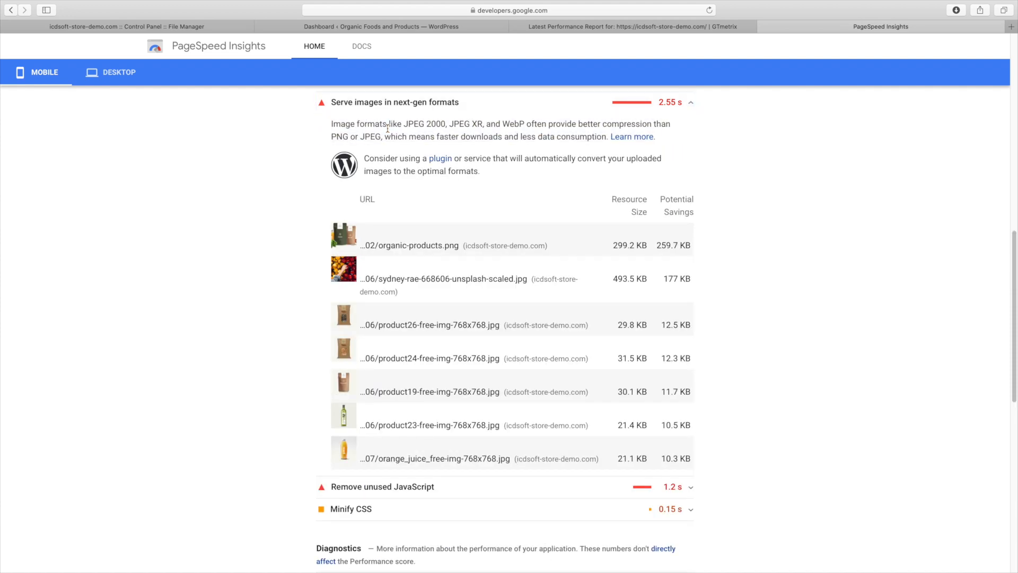
triple_click(367, 158)
left_click(490, 160)
Step: In the WordPress dashboard, search the plugins available for installation for "webp express"
left_click(427, 30)
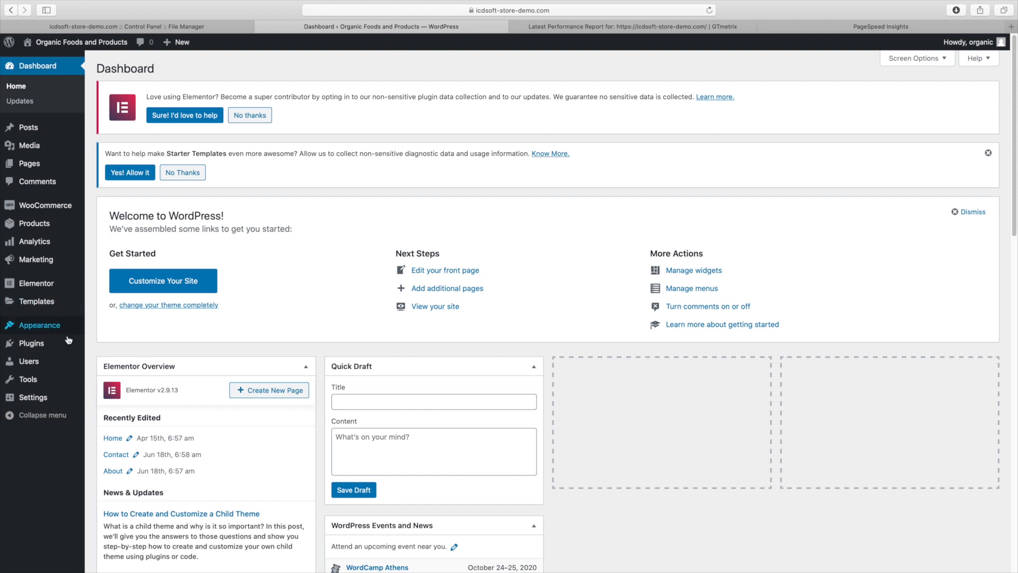
mouse_move(66, 342)
left_click(101, 361)
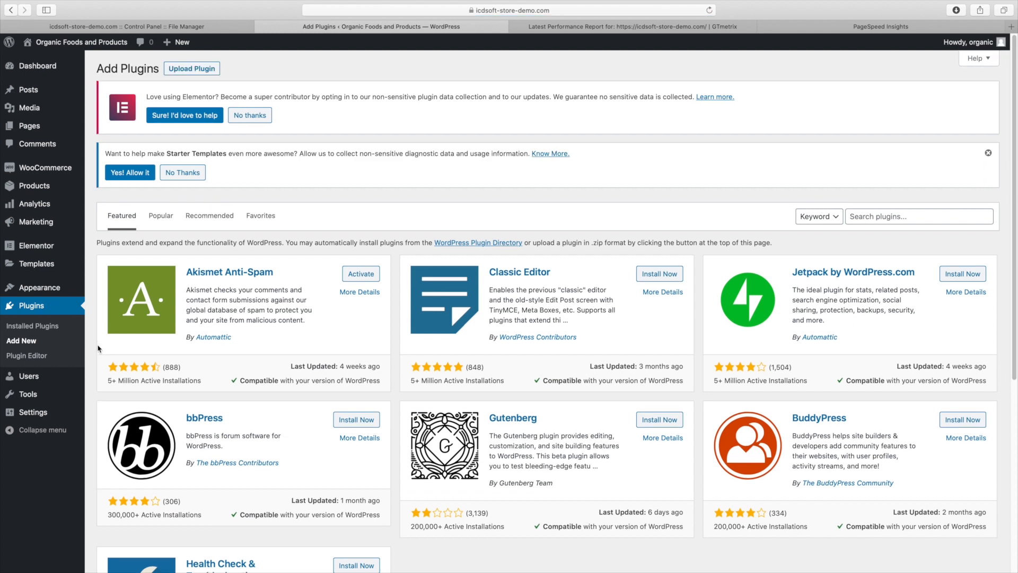
left_click(886, 212)
type("webp express")
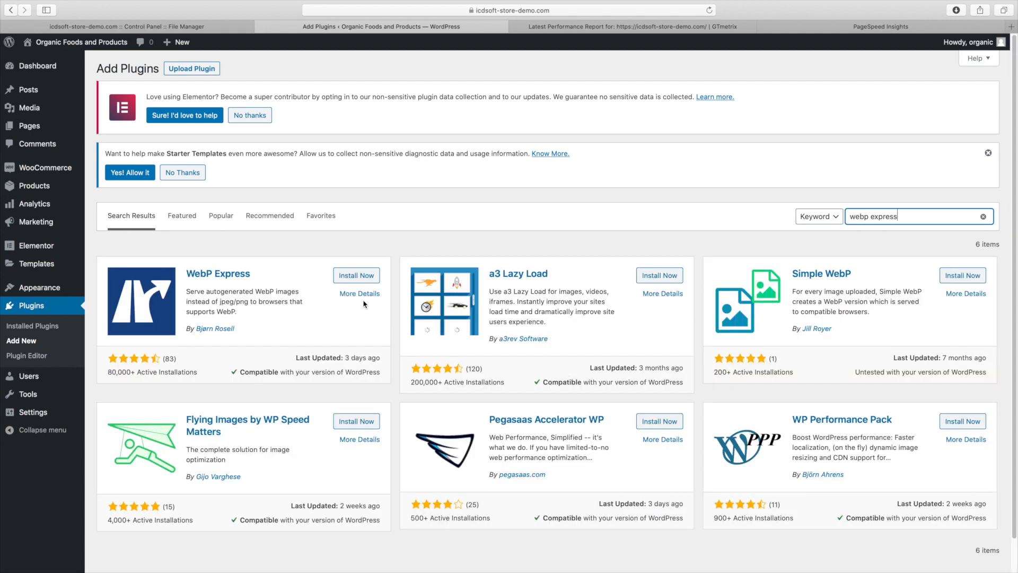
Step: View the details of the WebP Express plugin and read the description of its image converter and conversion methods
left_click(365, 300)
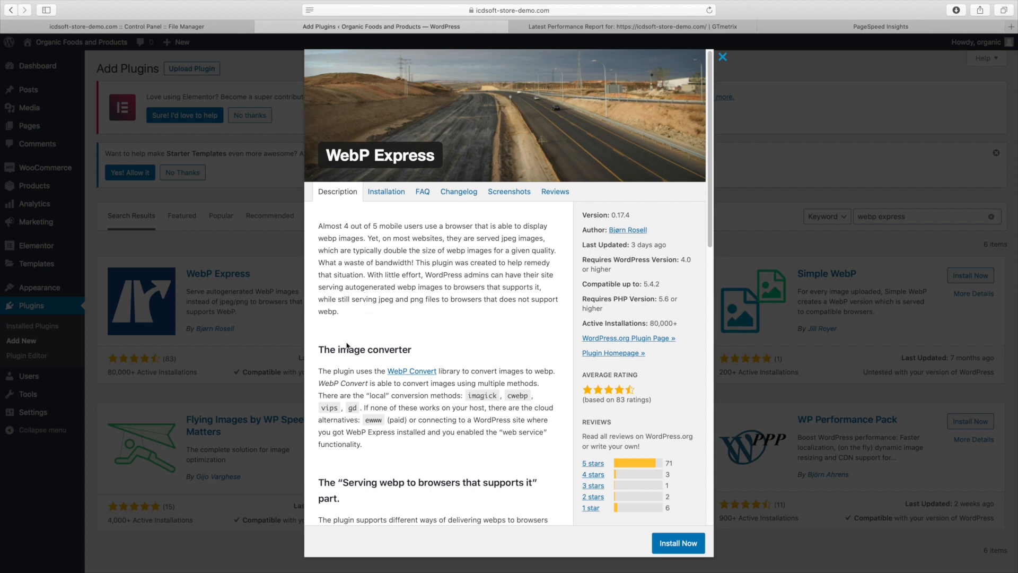
left_click_drag(320, 374, 456, 389)
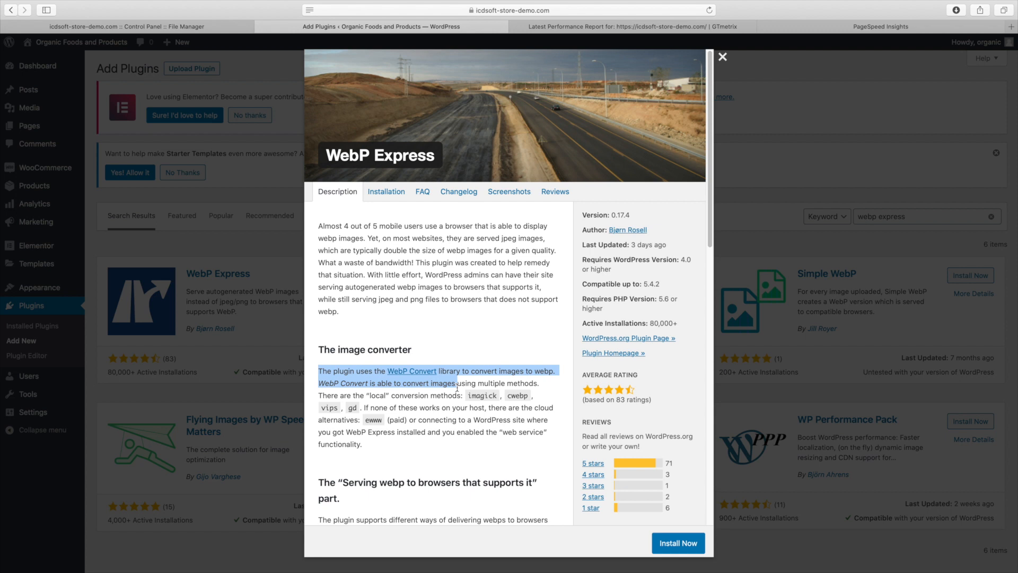
left_click_drag(457, 388, 494, 439)
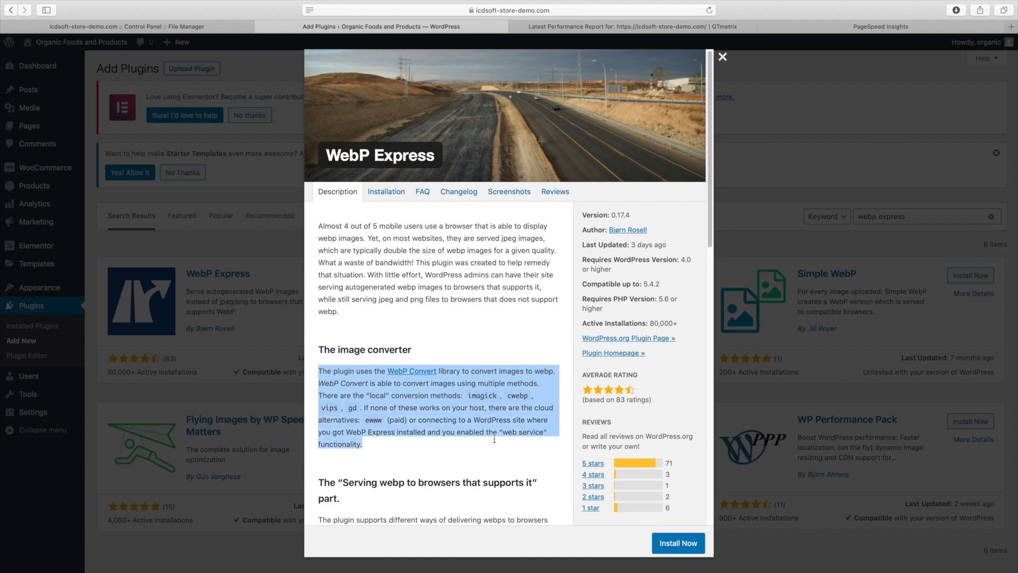
left_click(463, 419)
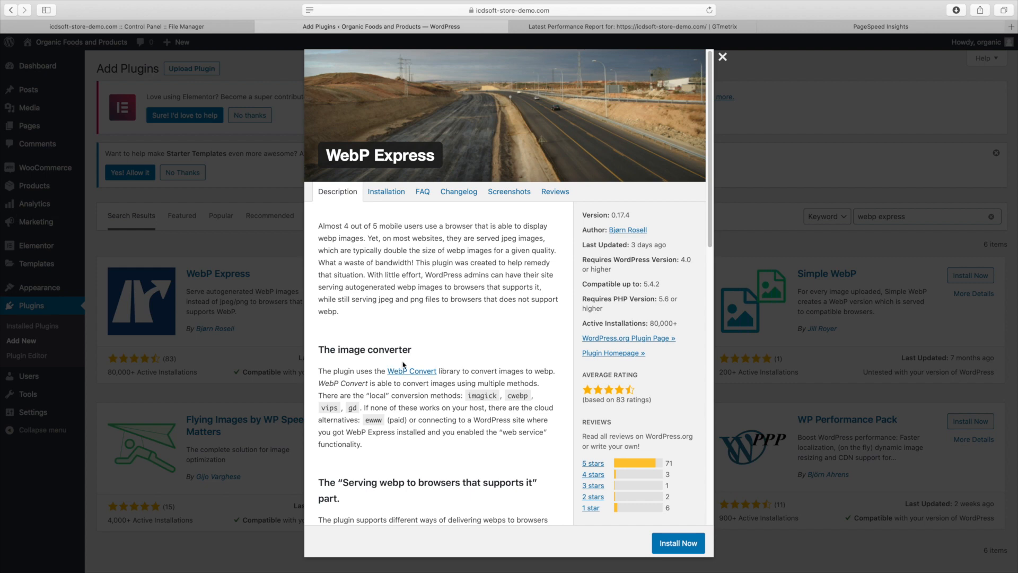
Step: Install and activate the WebP Express plugin, and open its settings page
left_click(669, 542)
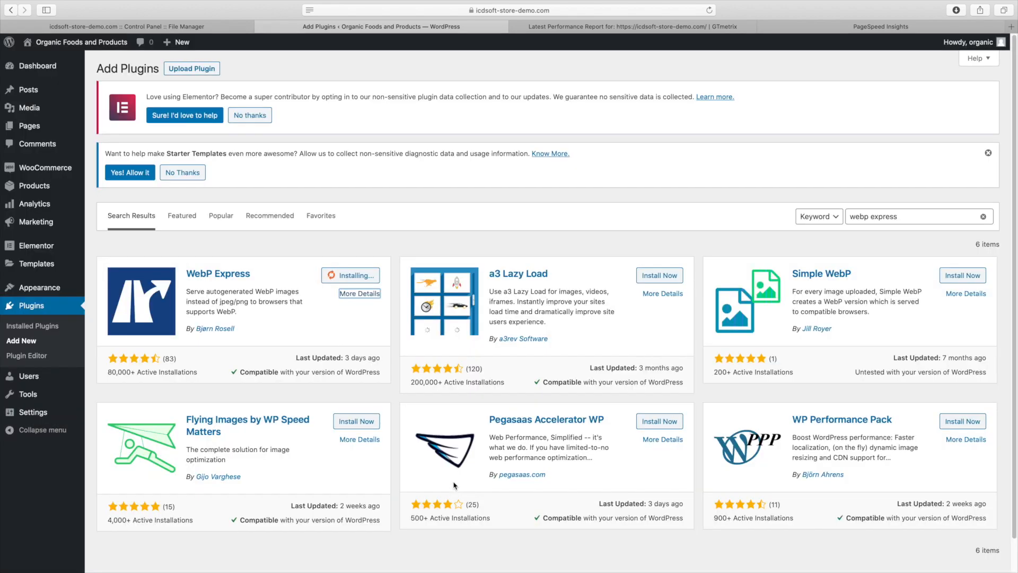
left_click(362, 275)
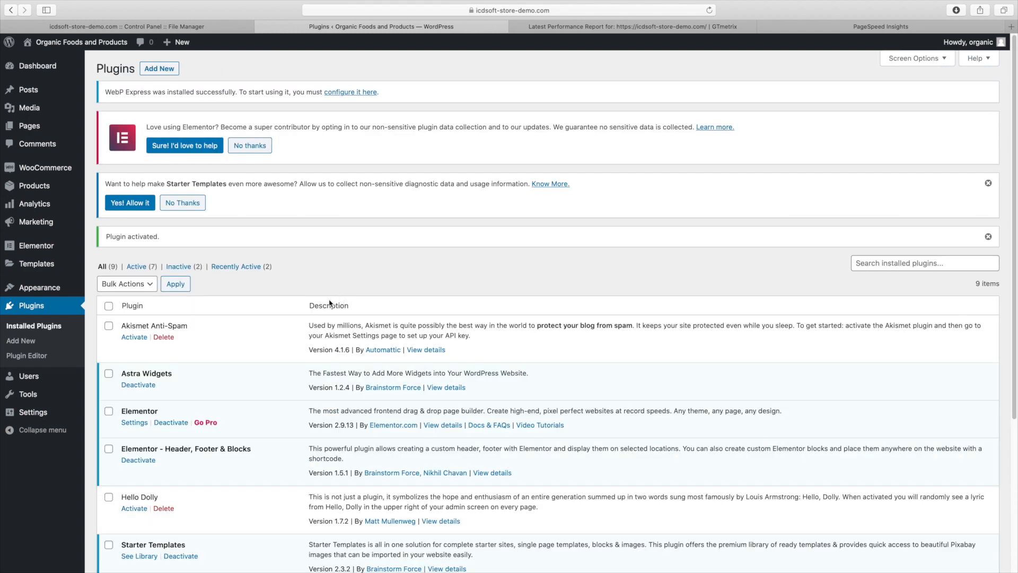
scroll(329, 303, "down", 5)
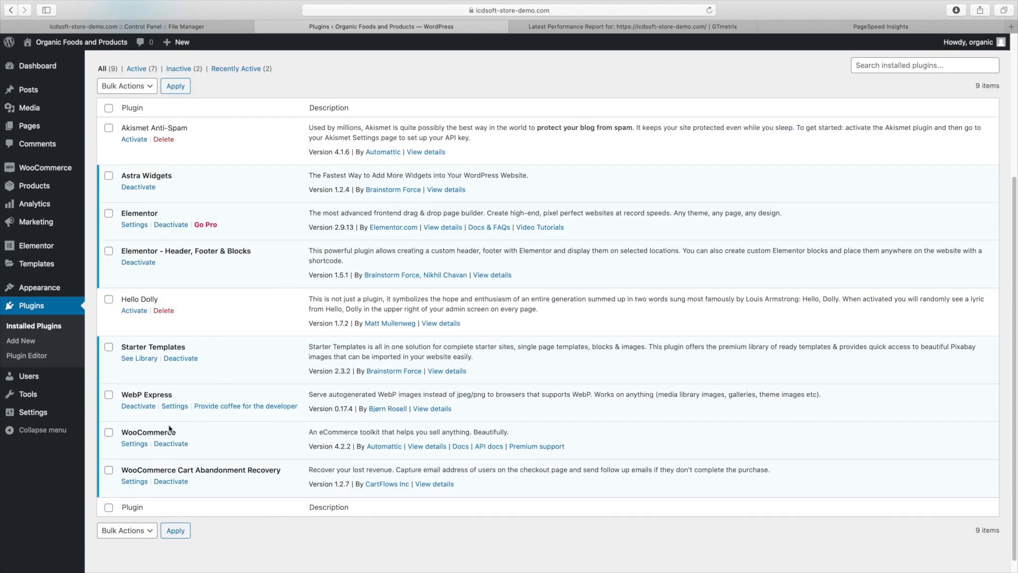
left_click(171, 404)
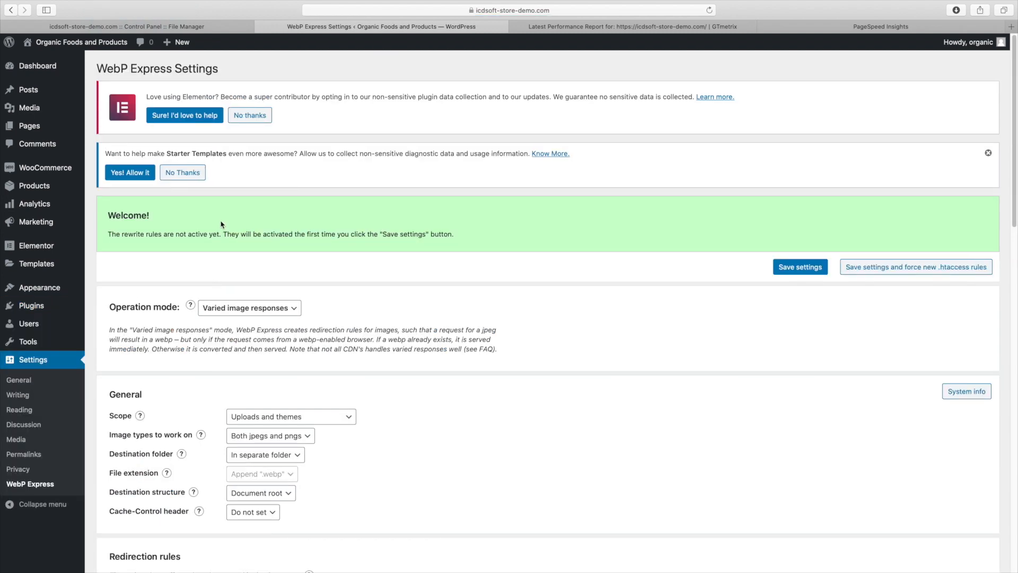
Step: Read the welcome notice about the rewrite rules, then review the operation modes and the explanation of "Varied image responses", keeping that mode
double_click(211, 232)
triple_click(212, 232)
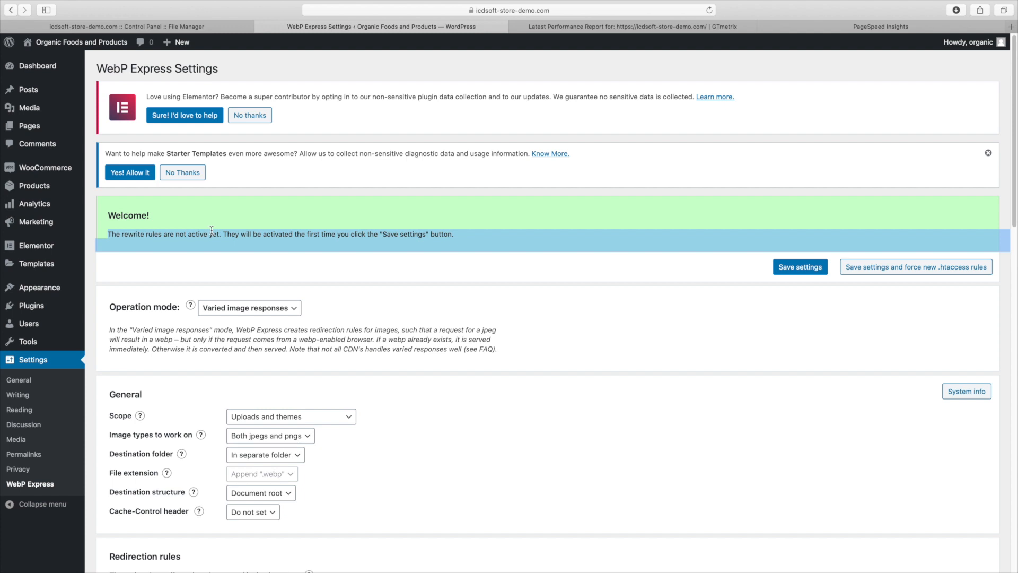
left_click(211, 232)
scroll(207, 232, "down", 1)
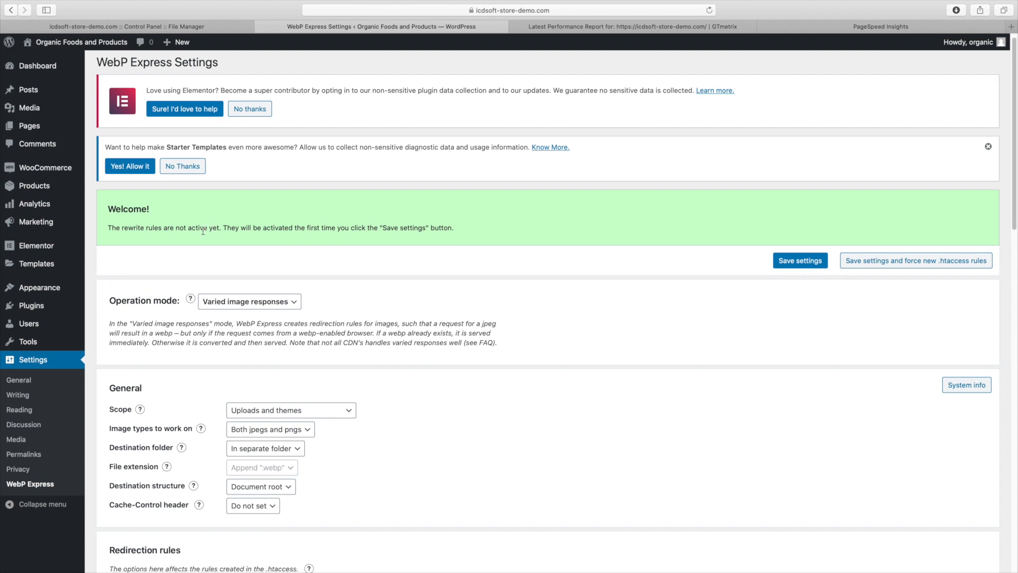
scroll(203, 231, "down", 1)
triple_click(145, 282)
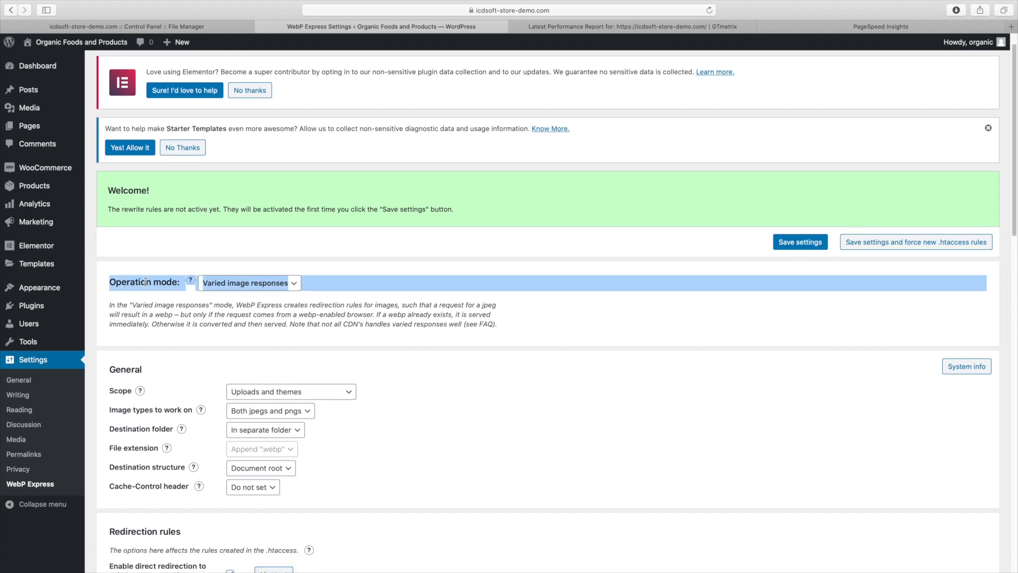
left_click(241, 300)
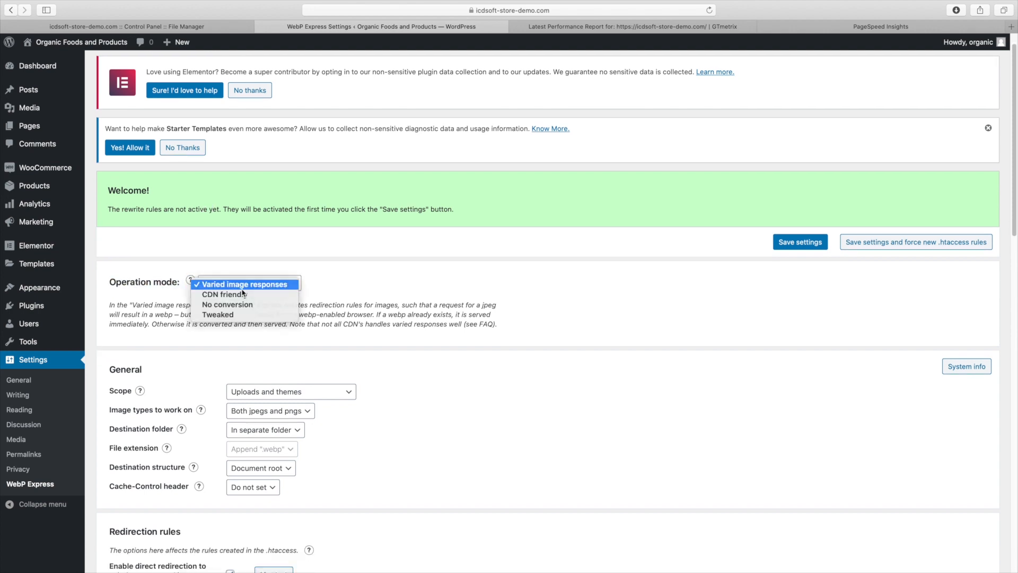
left_click(244, 289)
left_click_drag(109, 306, 372, 317)
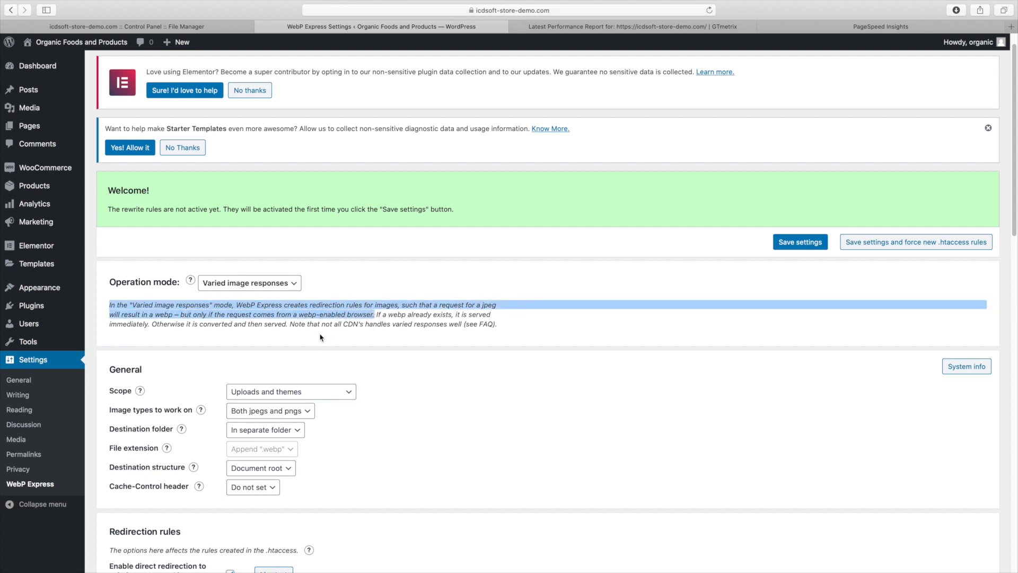
Step: Read the help on the Scope setting and review the image types to work on, keeping "Both jpegs and pngs"
scroll(285, 337, "down", 1)
scroll(285, 338, "down", 1)
mouse_move(141, 386)
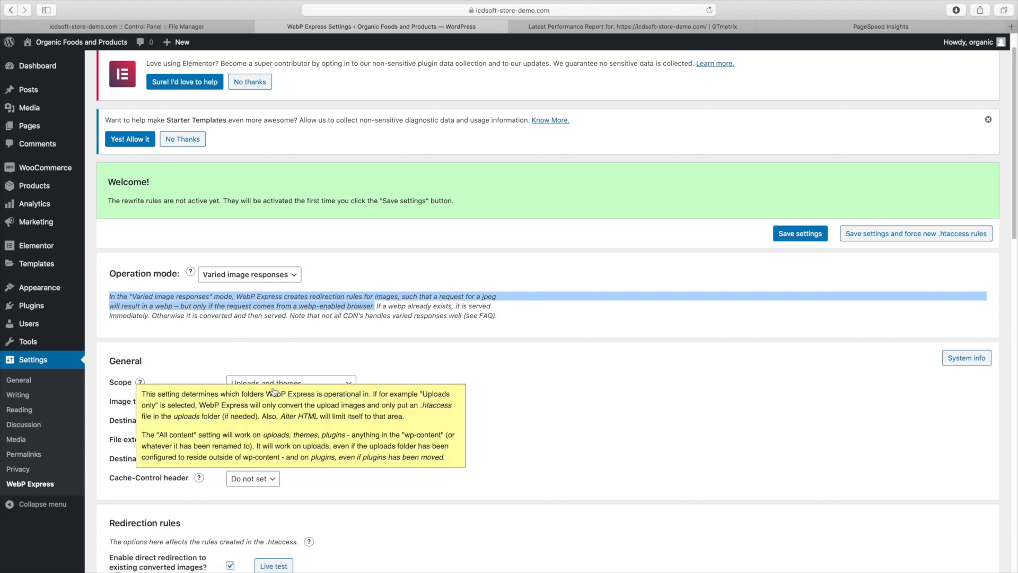
left_click(448, 390)
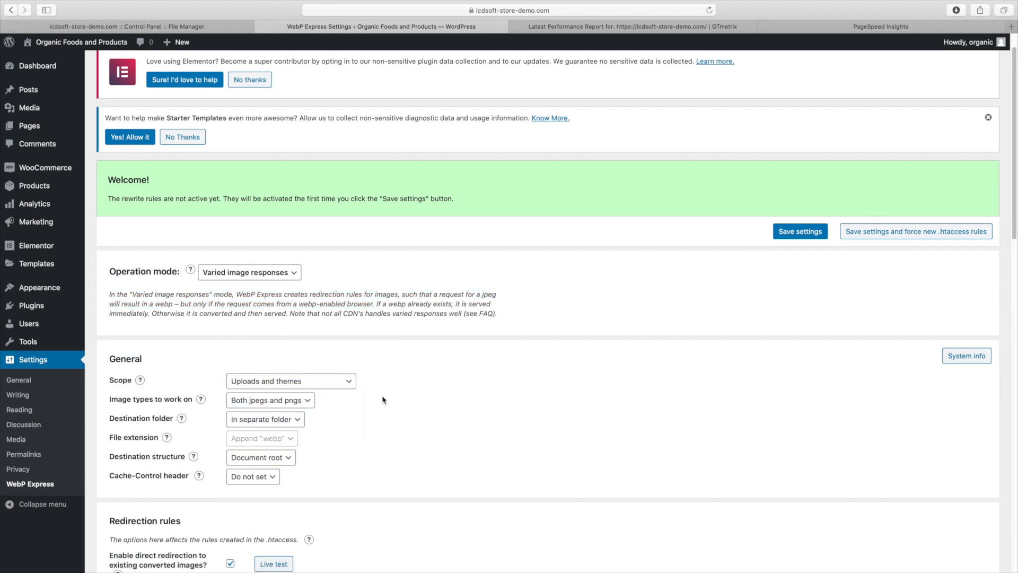
scroll(445, 398, "down", 3)
left_click(272, 322)
left_click(268, 319)
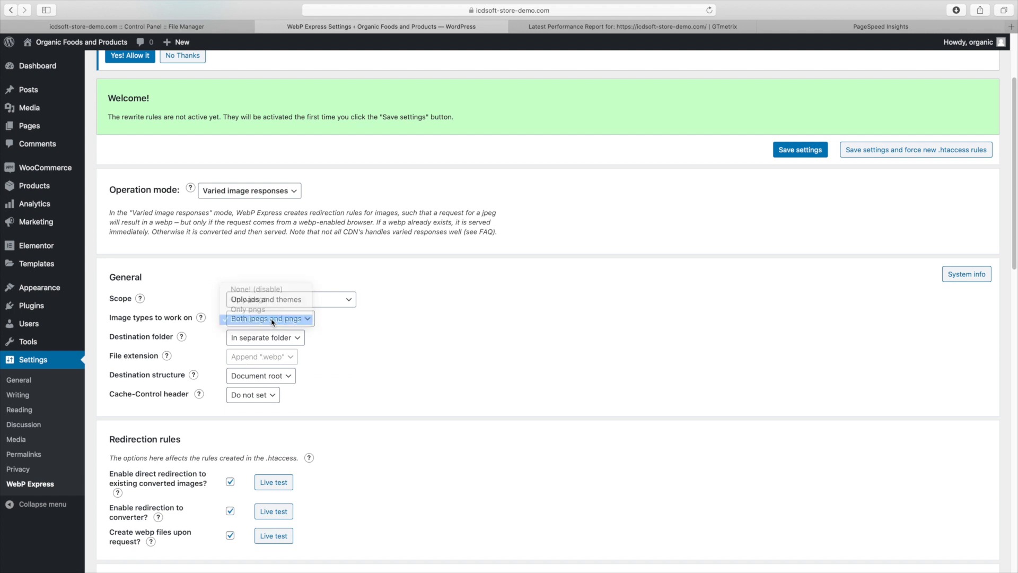
Step: Reorder the conversion methods so that ImageMagick and Gd extension come directly after cwebp, ahead of Vips
scroll(343, 341, "down", 10)
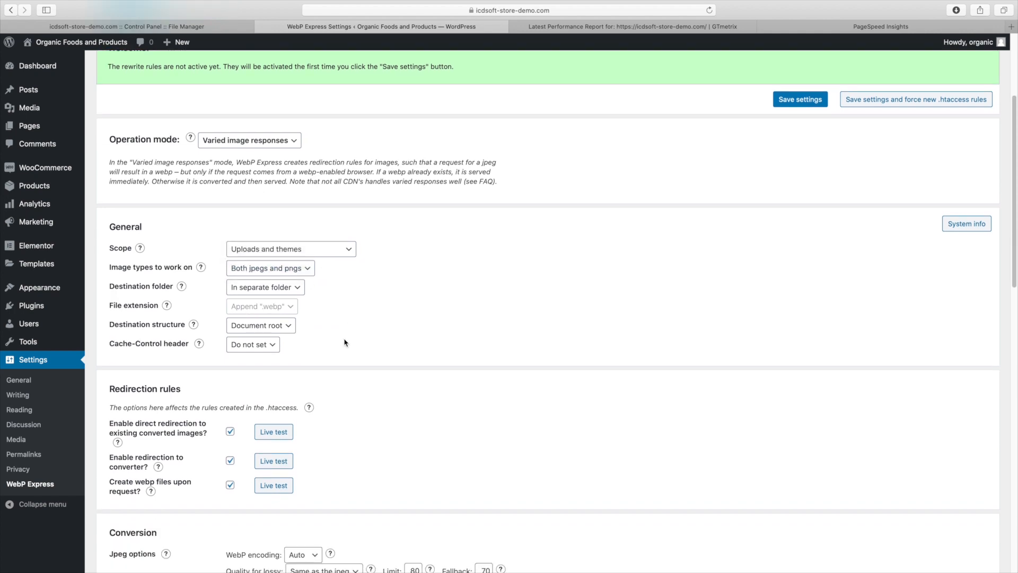
scroll(345, 341, "up", 1)
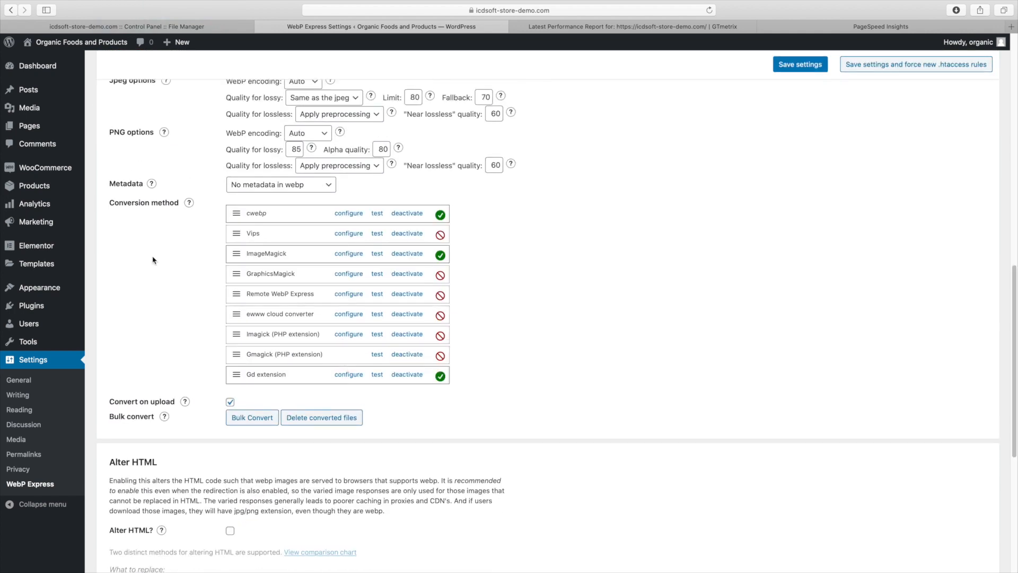
triple_click(125, 205)
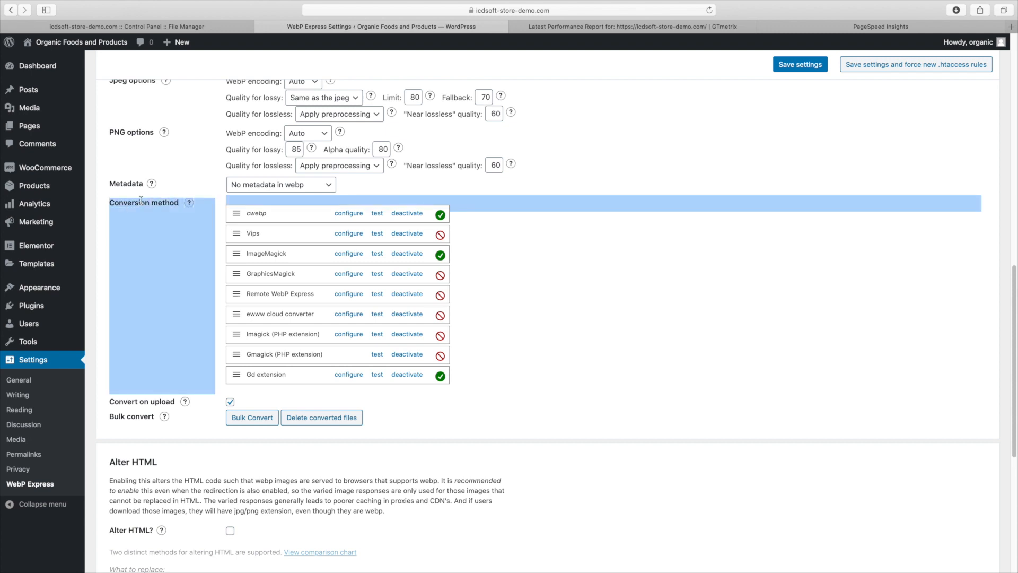
left_click(142, 202)
mouse_move(191, 205)
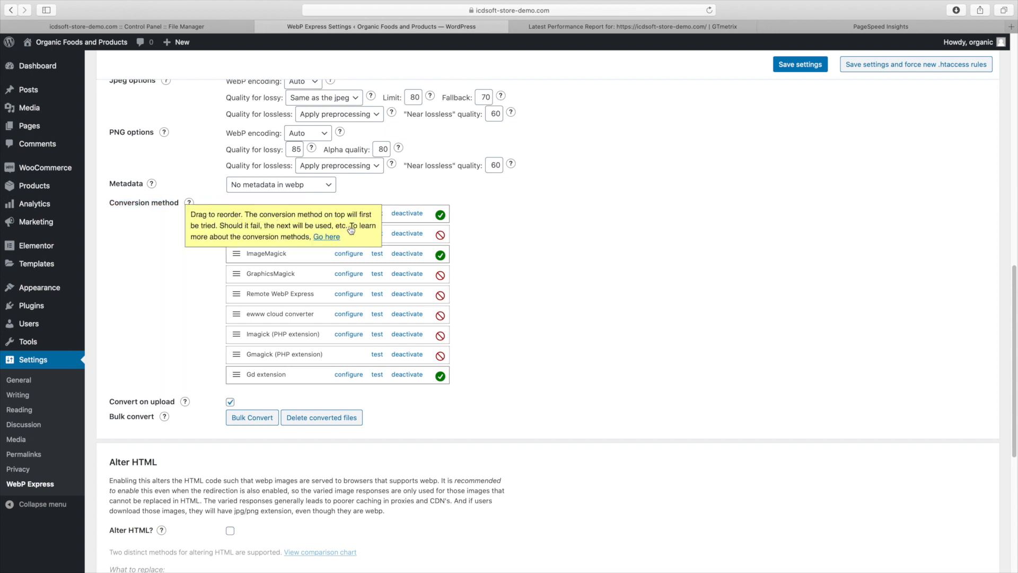
mouse_move(432, 226)
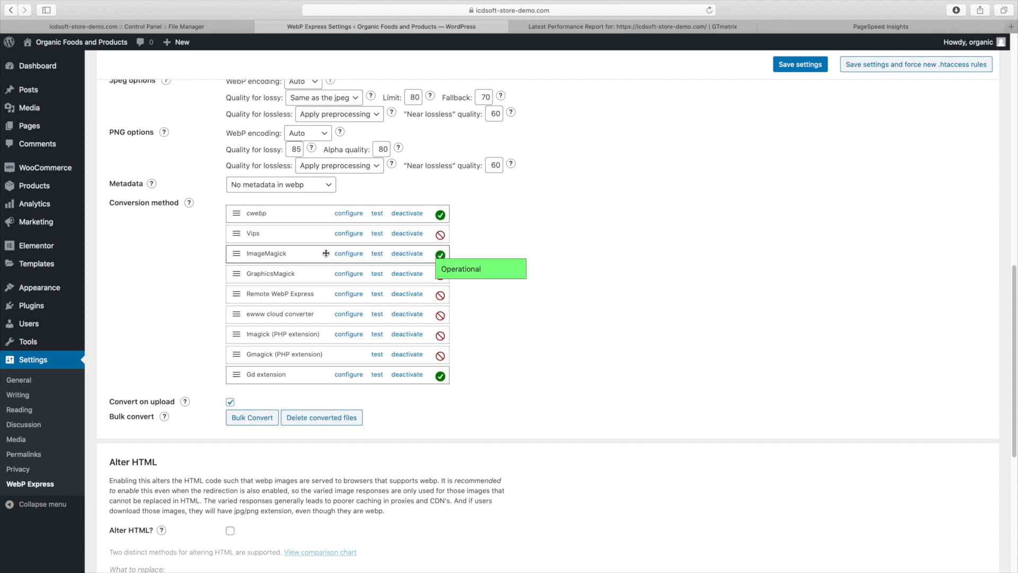
left_click_drag(325, 253, 324, 233)
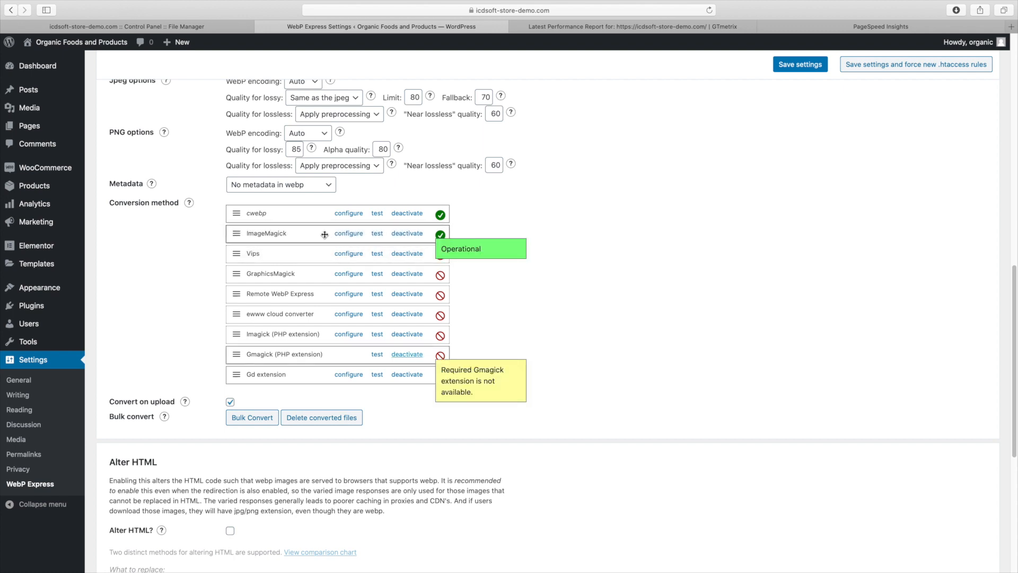
left_click_drag(298, 374, 294, 255)
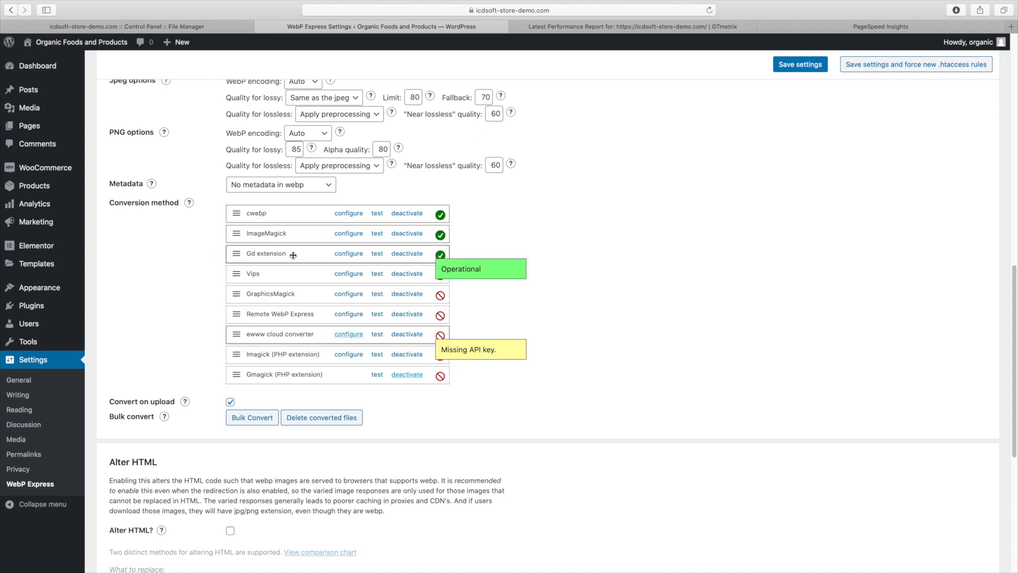
Step: Read the help on converting images on upload and on bulk conversion, and look over the Alter HTML options
scroll(194, 310, "down", 3)
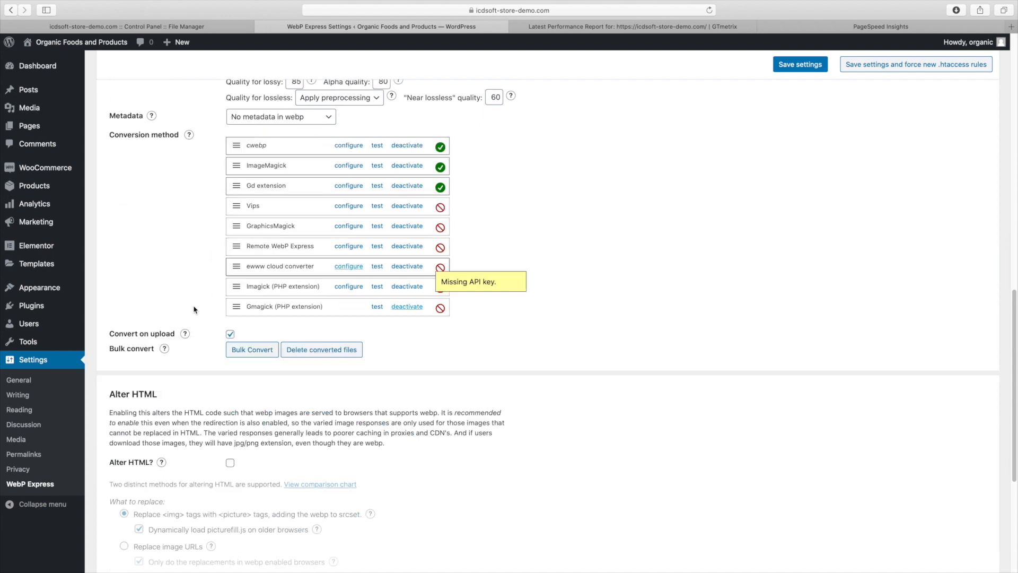
mouse_move(185, 335)
scroll(176, 299, "down", 2)
mouse_move(165, 317)
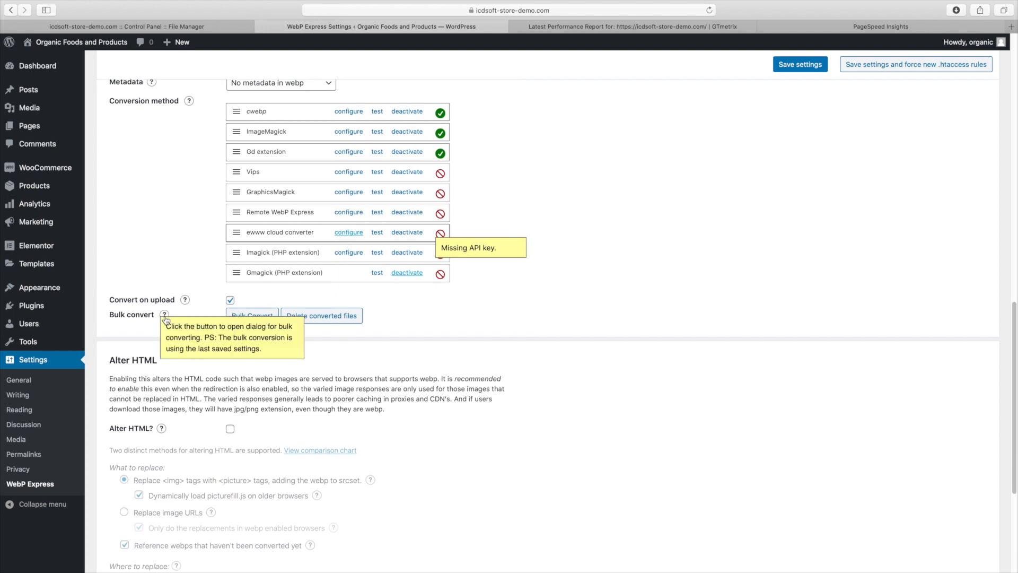
scroll(371, 378, "down", 1)
scroll(372, 378, "down", 4)
Step: Save the WebP Express settings while forcing new .htaccess rules, and read which files the rewrite rules were saved to
scroll(373, 380, "up", 15)
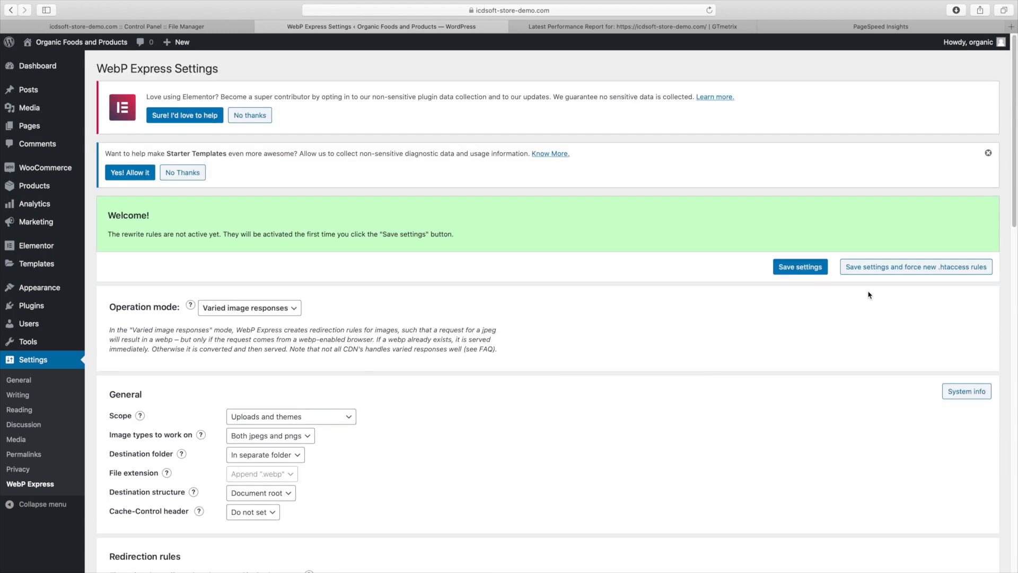
left_click(880, 268)
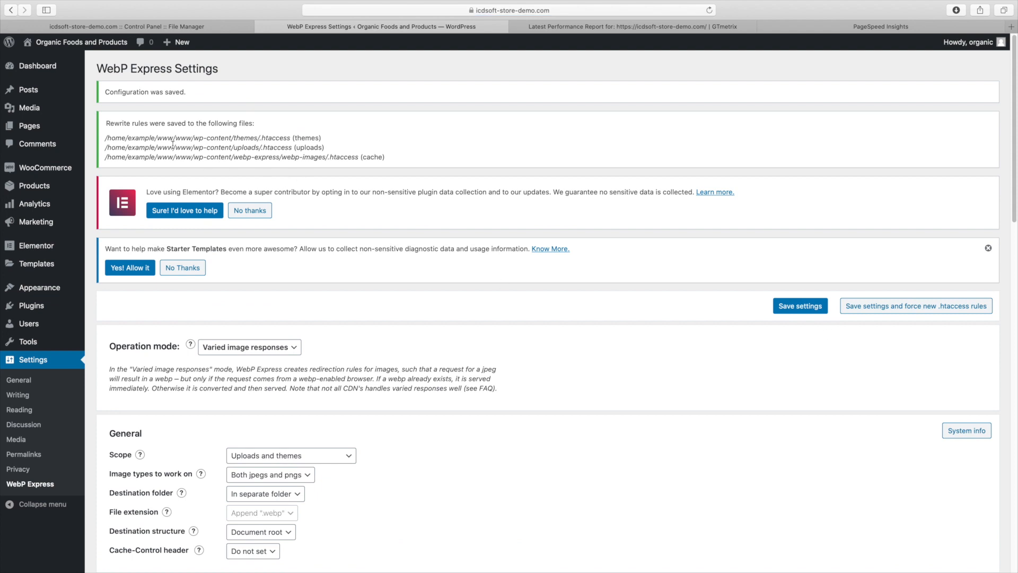
left_click_drag(111, 125, 389, 160)
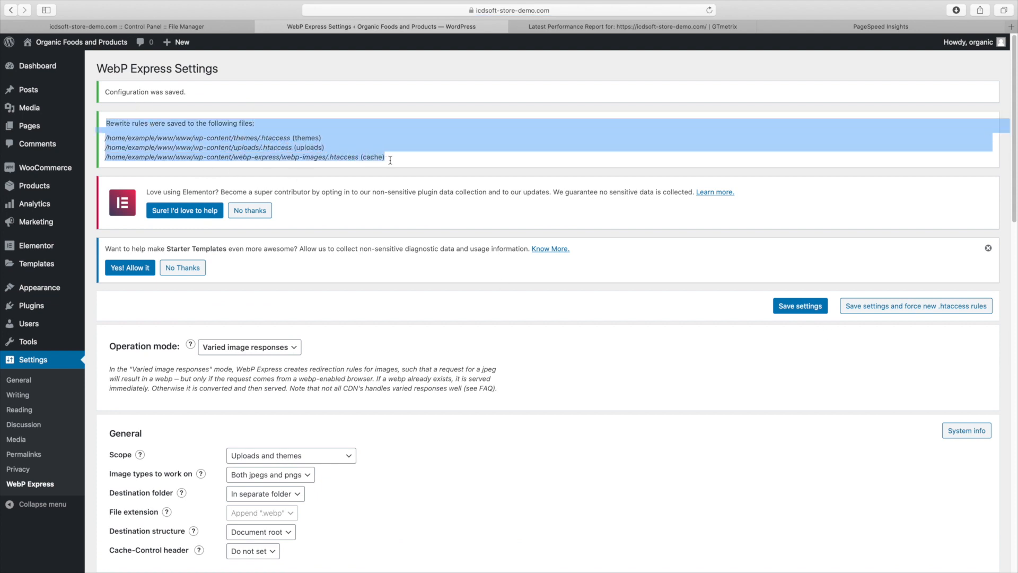
left_click(390, 160)
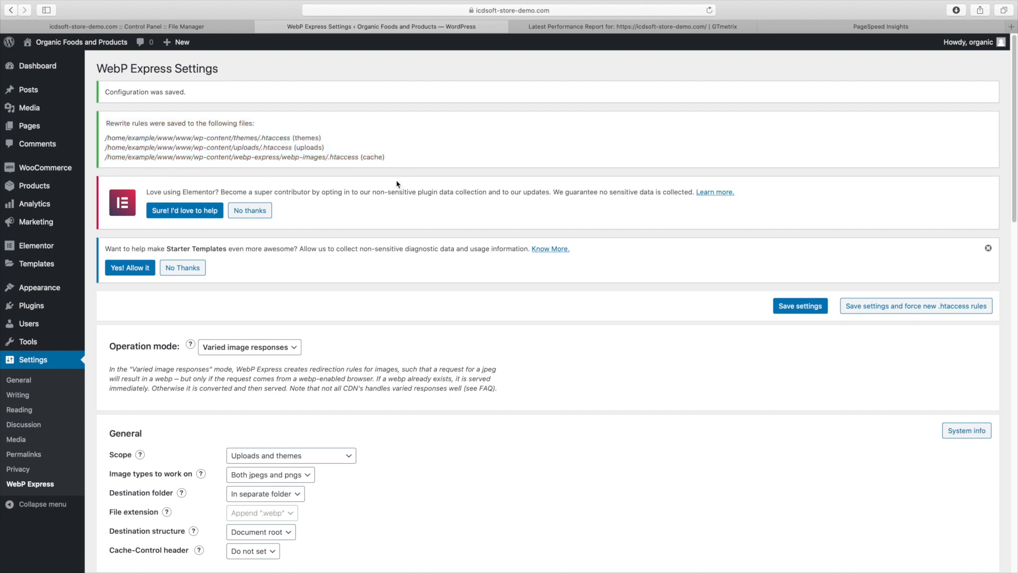
Step: Run the live test of direct redirection to existing converted images and read its check for browsers that support WebP
scroll(398, 186, "down", 5)
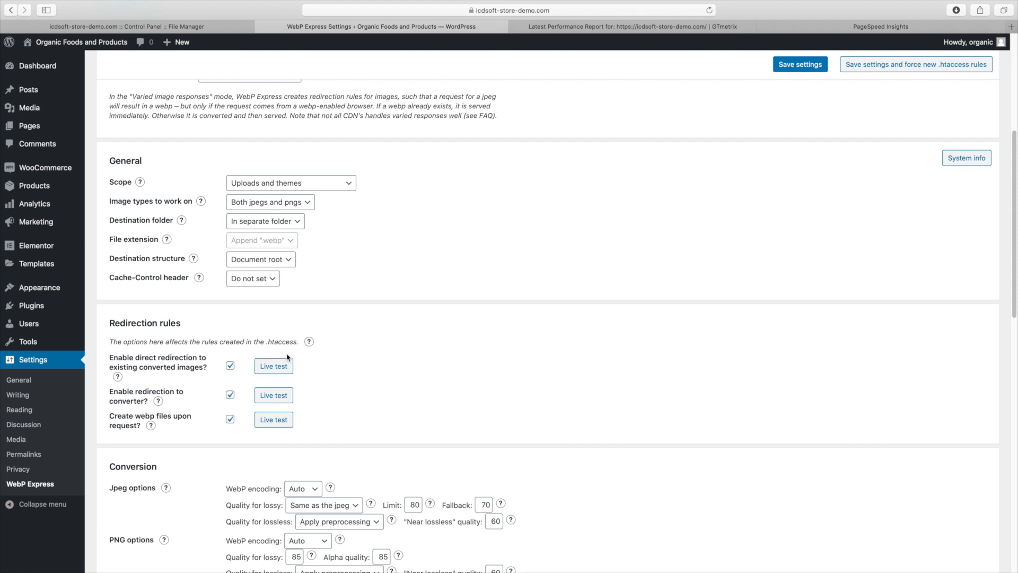
triple_click(162, 358)
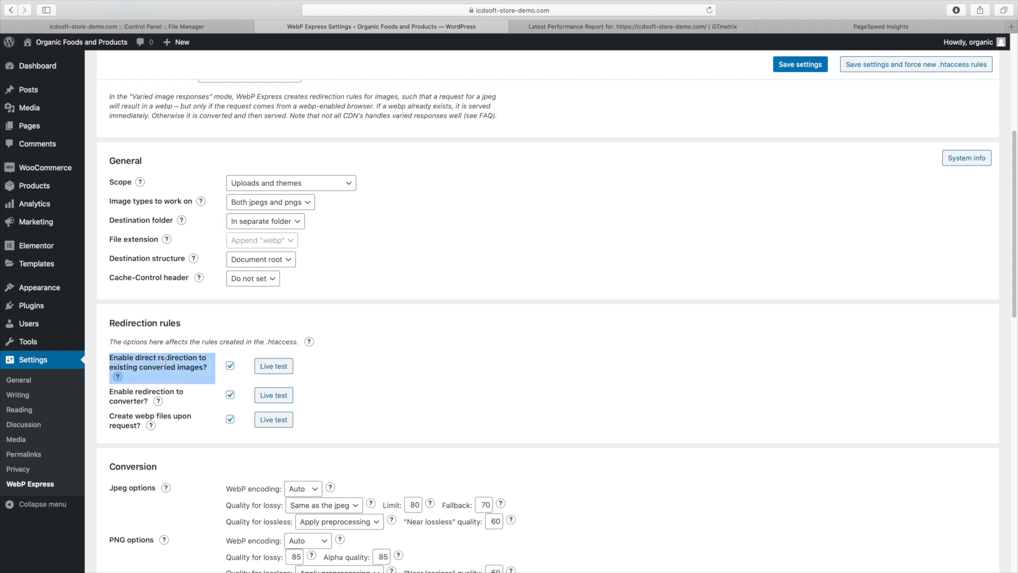
left_click(286, 371)
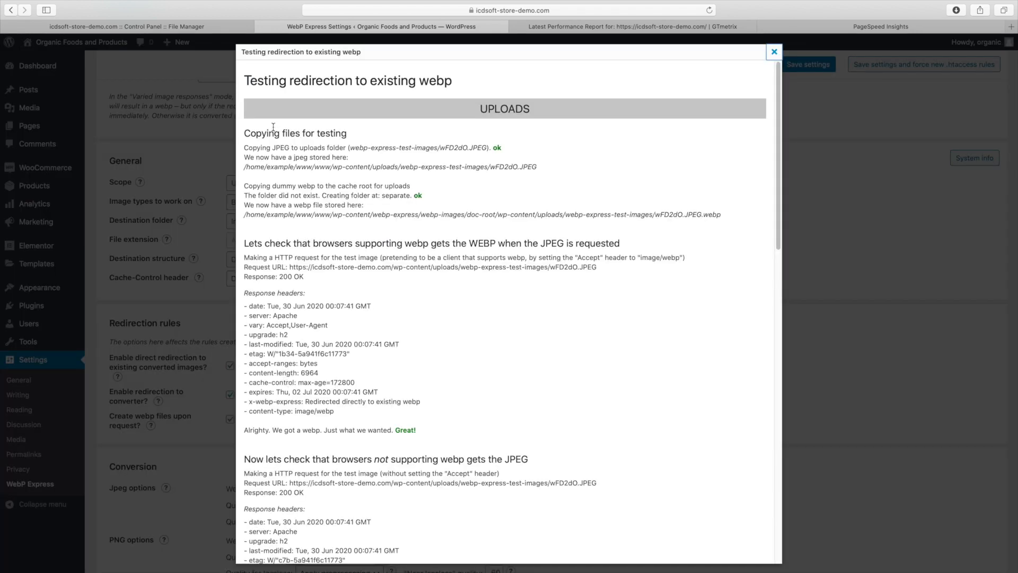
triple_click(314, 76)
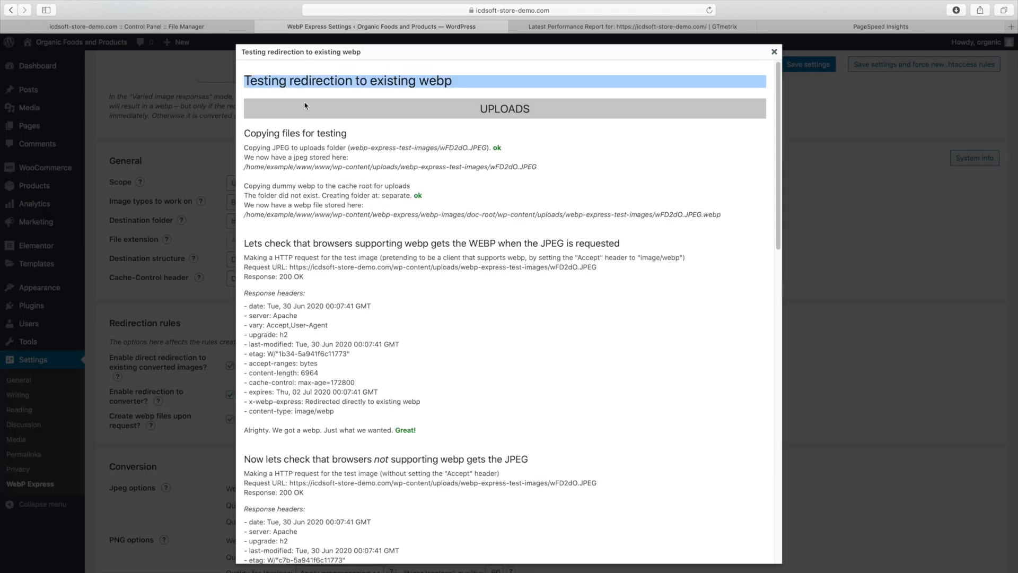
left_click_drag(271, 136, 375, 137)
left_click(449, 145)
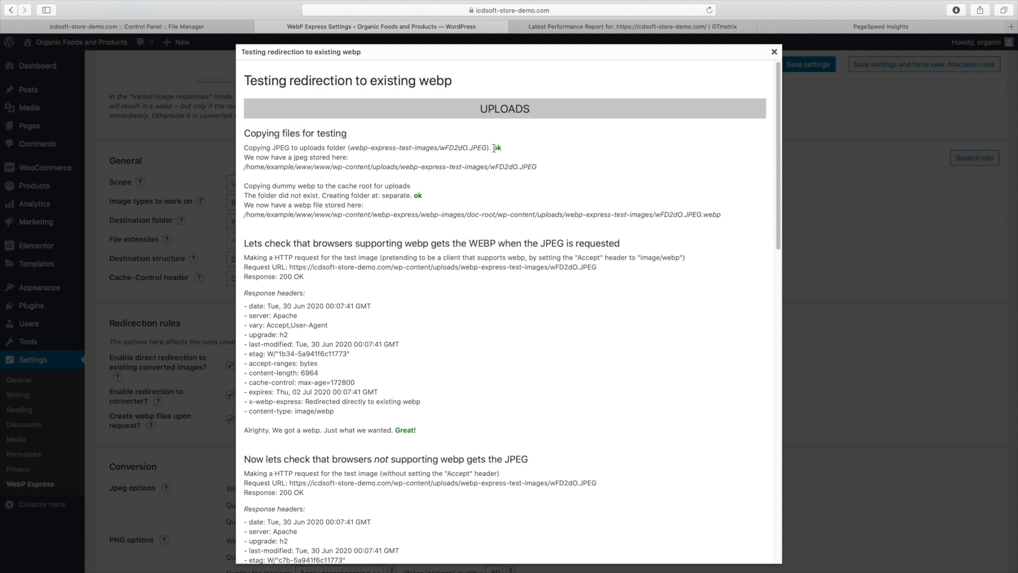
triple_click(356, 243)
left_click(356, 243)
left_click_drag(245, 430, 427, 431)
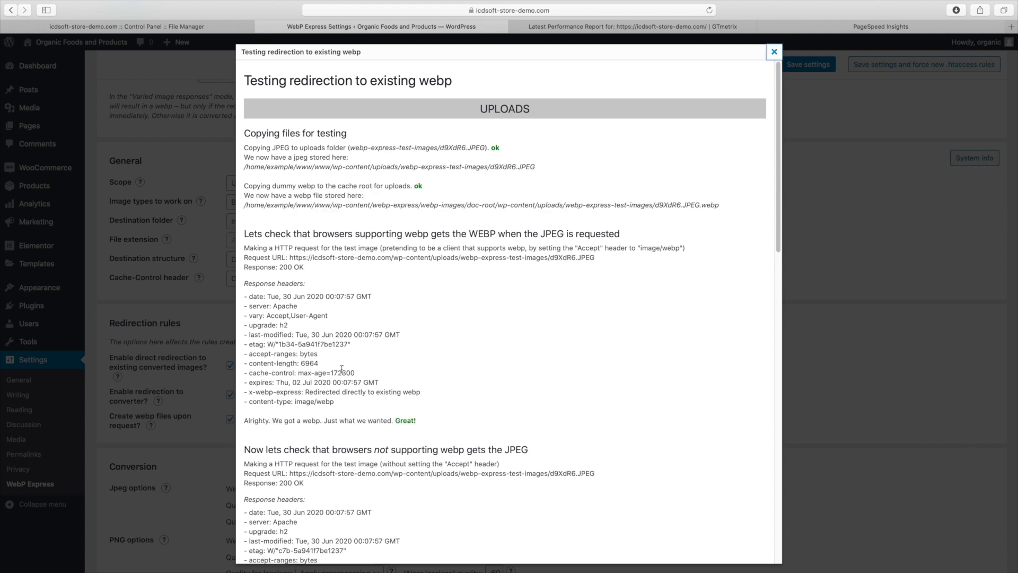
Step: Read the redirection test's checks for browsers not supporting WebP and for PNG images
scroll(342, 372, "down", 1)
scroll(350, 379, "down", 2)
triple_click(361, 383)
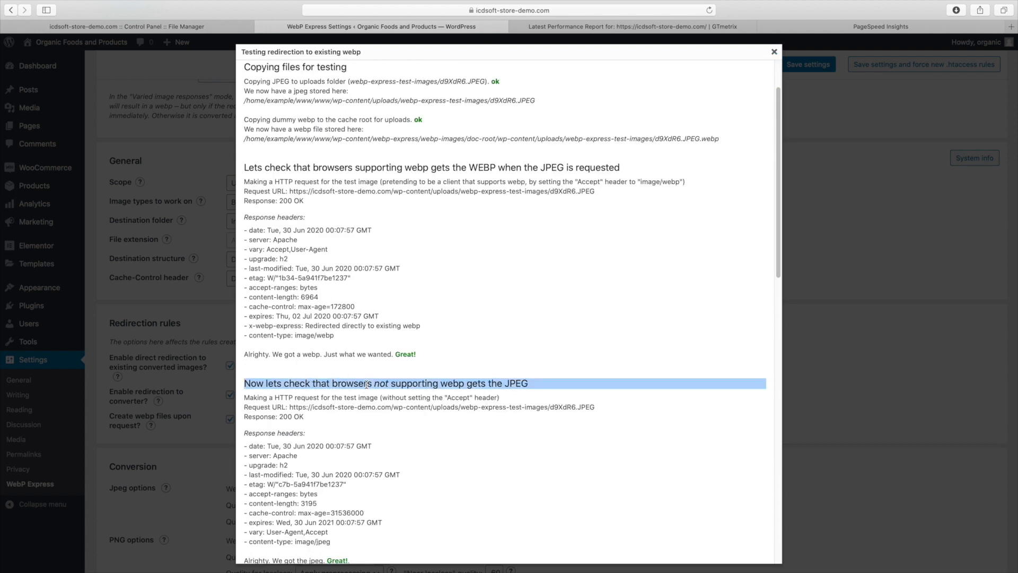
scroll(366, 385, "down", 1)
scroll(367, 384, "down", 3)
double_click(320, 382)
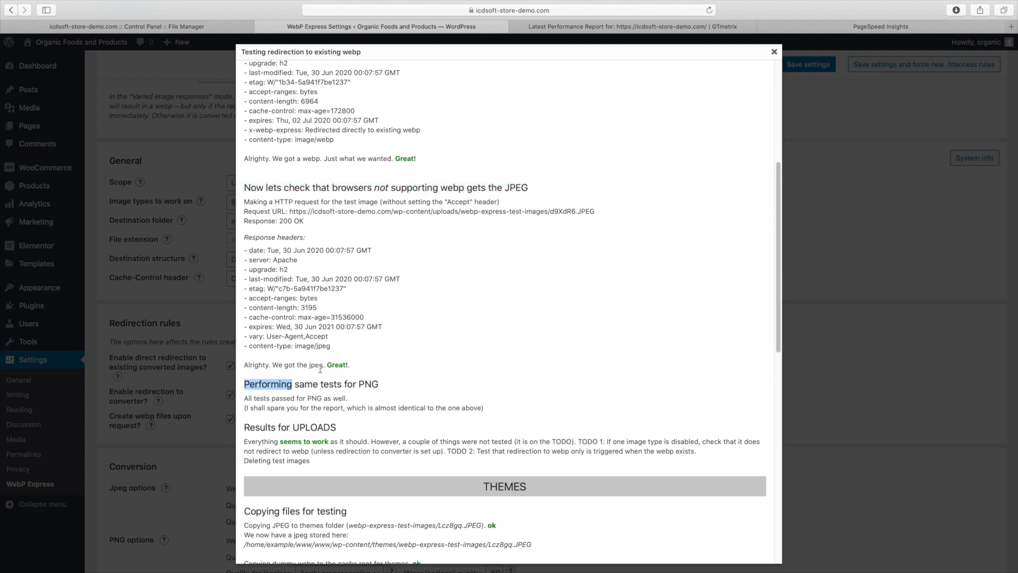
triple_click(321, 366)
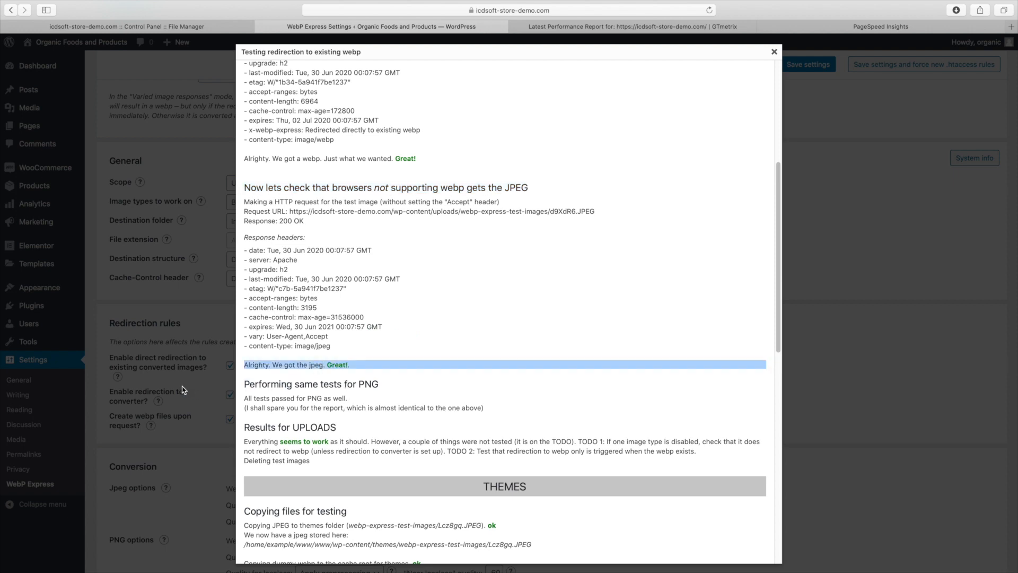
Step: Run the live test of redirection to the converter and read its check that WebP-supporting browsers get a freshly converted image
left_click(157, 396)
triple_click(145, 394)
left_click(144, 393)
left_click(276, 401)
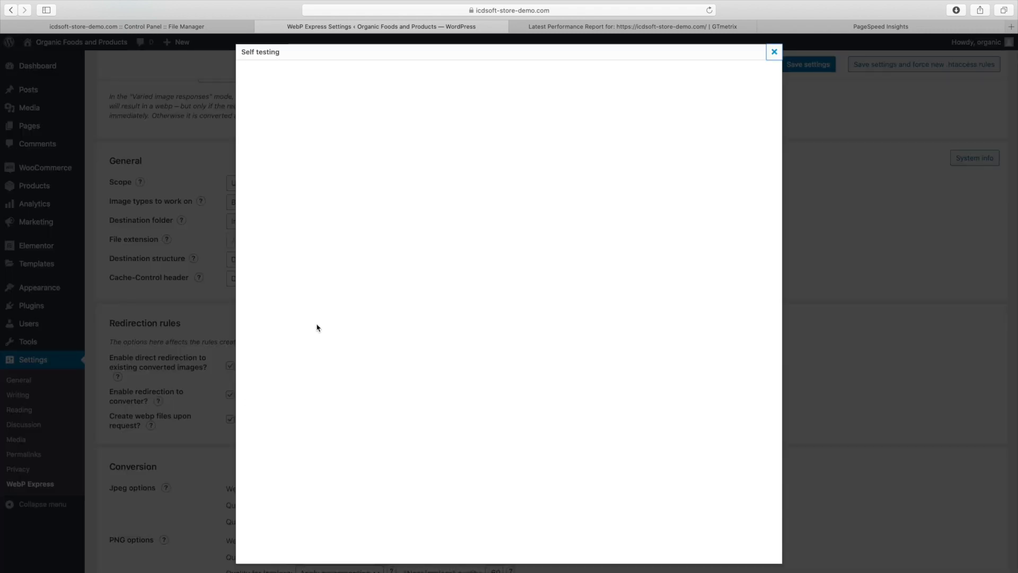
triple_click(346, 168)
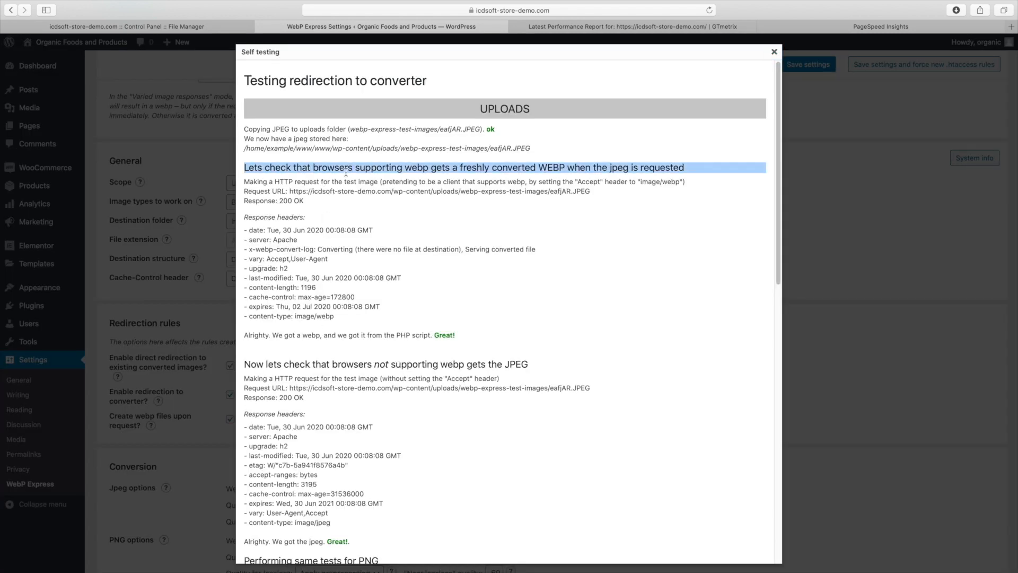
left_click(345, 169)
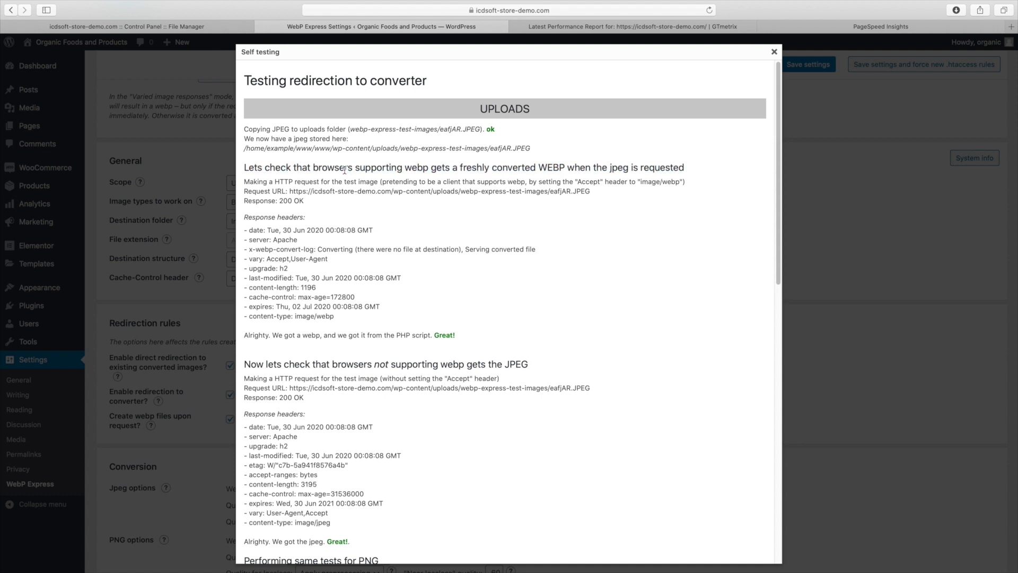
triple_click(361, 333)
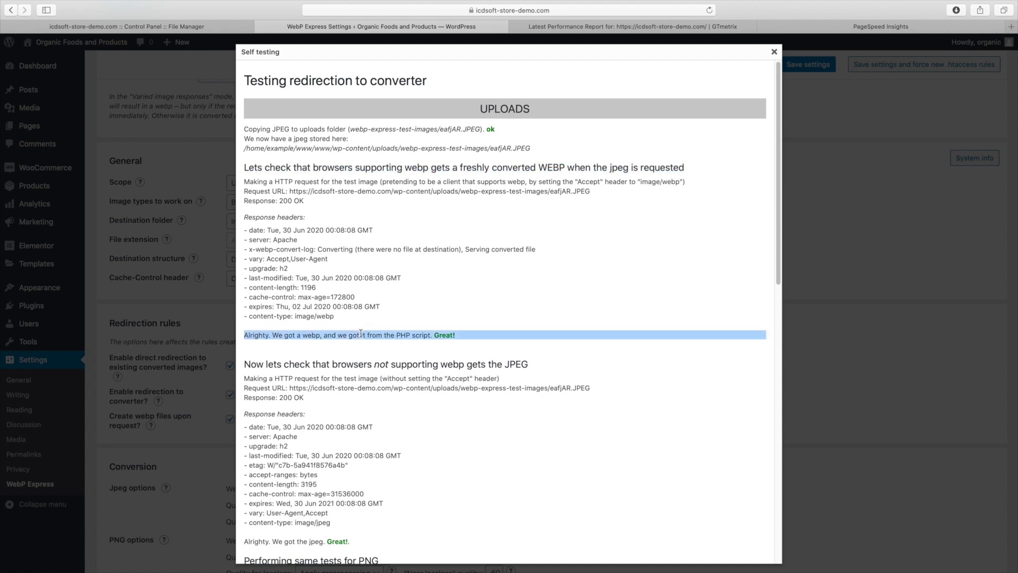
left_click(361, 333)
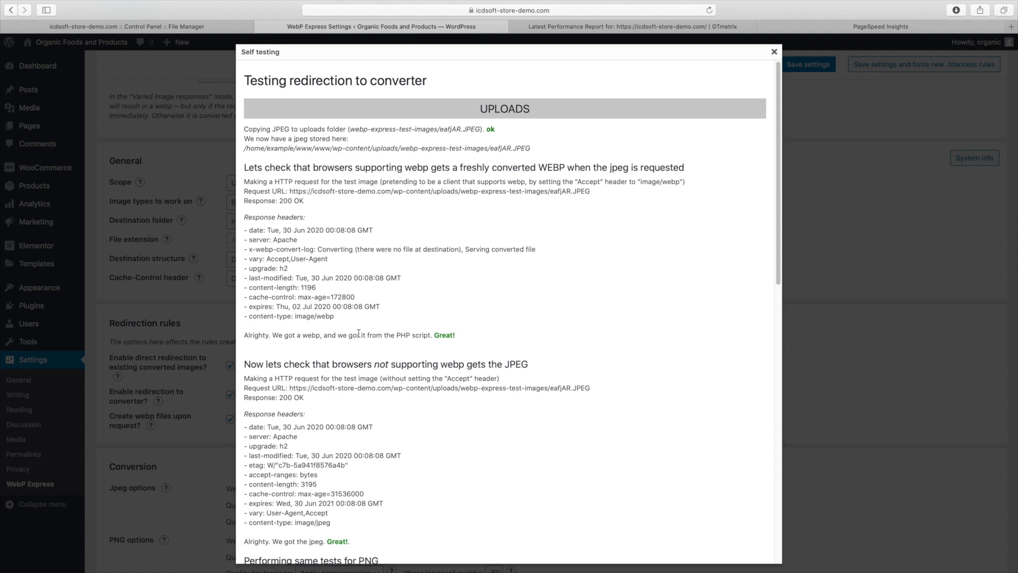
Step: Run the live test for creating WebP files upon request, read its JPEG and PNG checks, and close the report
left_click(223, 377)
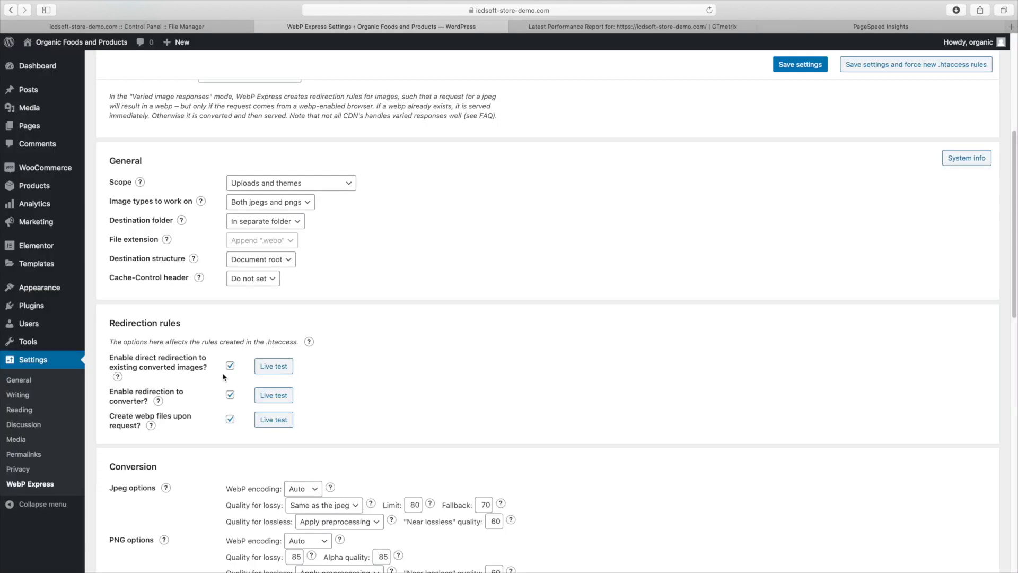
triple_click(157, 418)
left_click(157, 417)
left_click(275, 423)
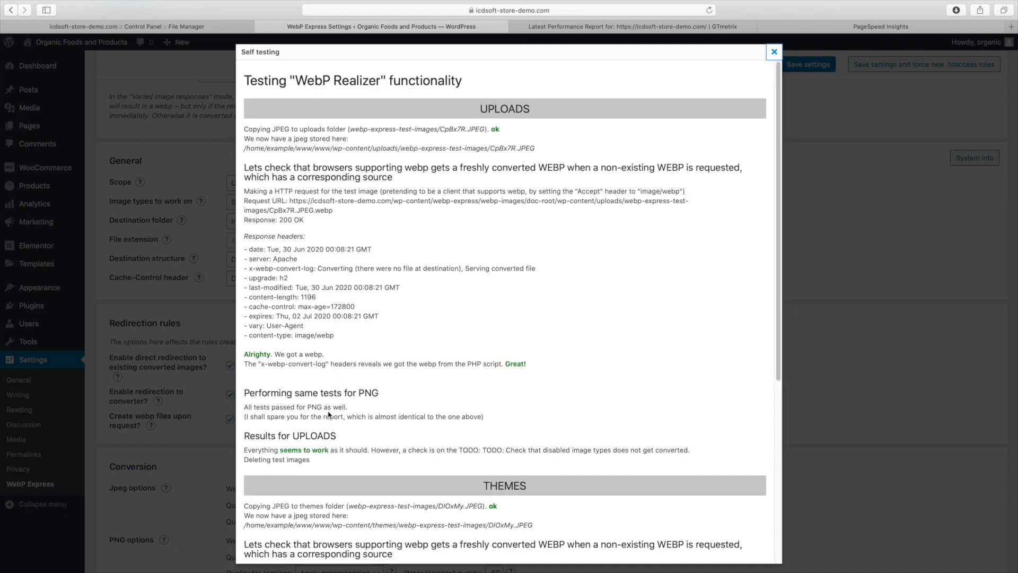
triple_click(282, 353)
left_click(281, 351)
key("Escape")
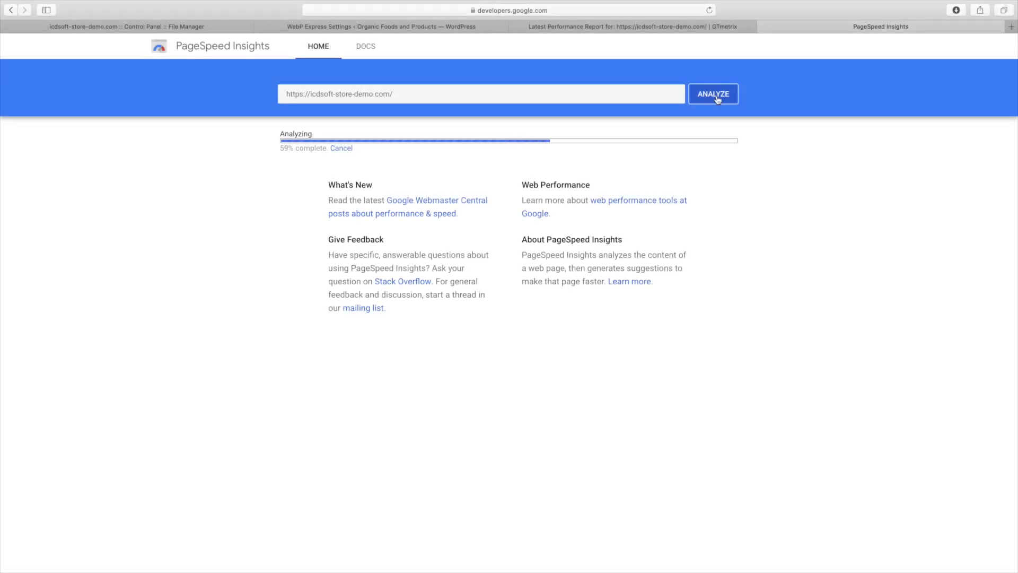
Step: Switch to PageSpeed Insights, review the store's mobile opportunities and diagnostics, and expand the passed audits
scroll(243, 263, "down", 5)
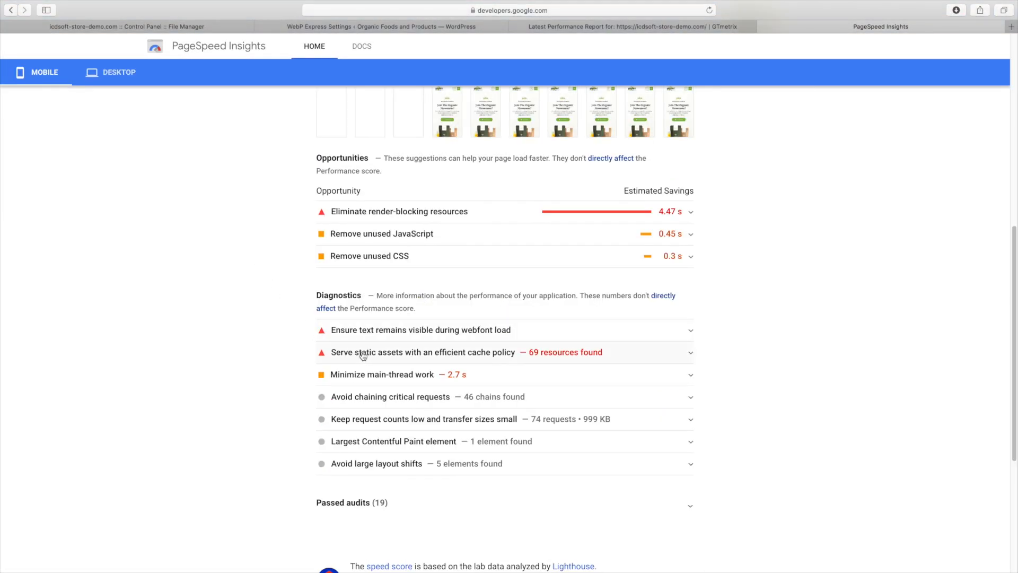
scroll(363, 355, "down", 5)
left_click(378, 252)
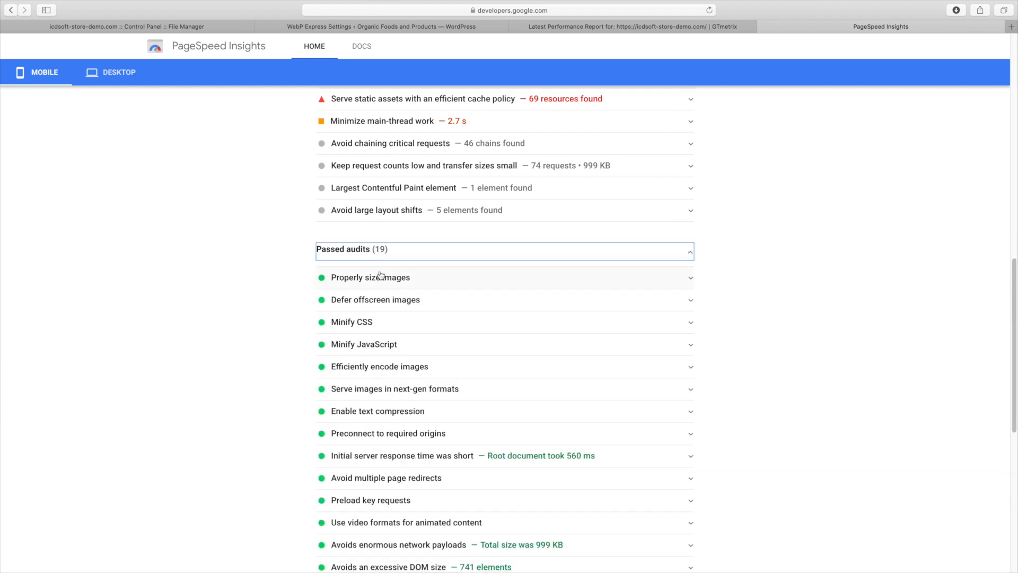
scroll(381, 275, "down", 1)
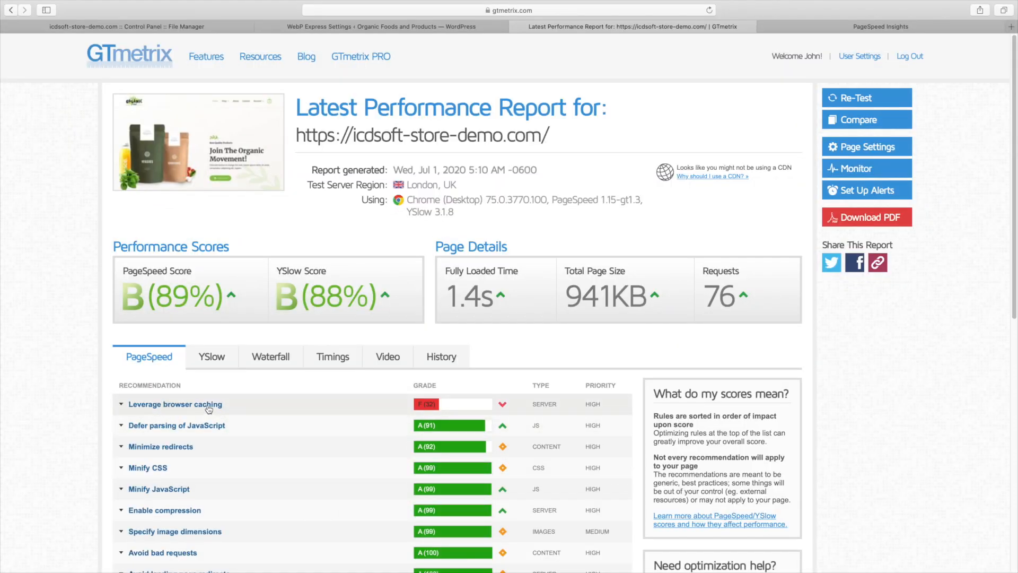
Step: Switch to the GTmetrix report and expand the Leverage browser caching recommendation to read the affected resources
left_click(208, 409)
scroll(218, 390, "down", 1)
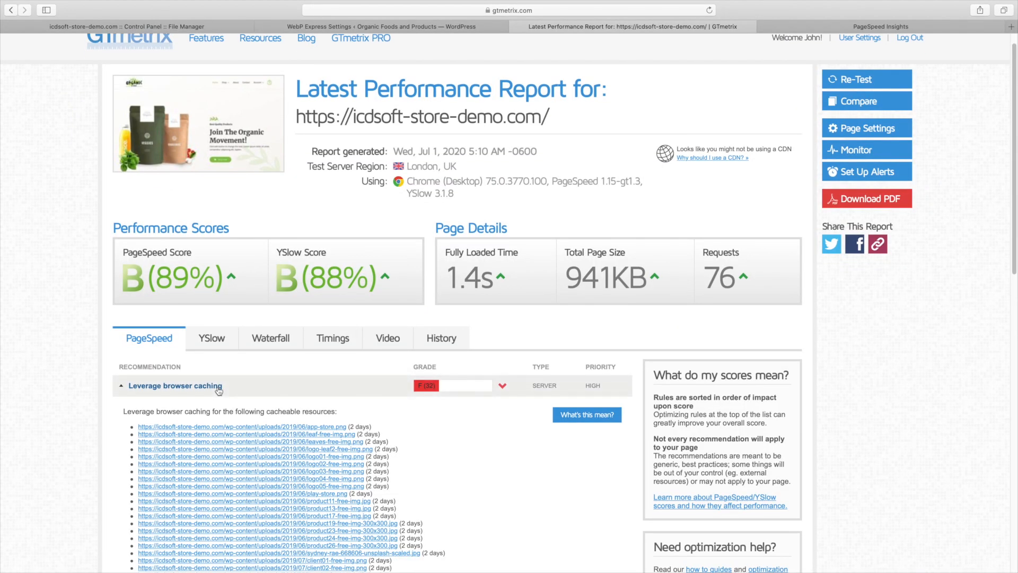
scroll(218, 391, "down", 3)
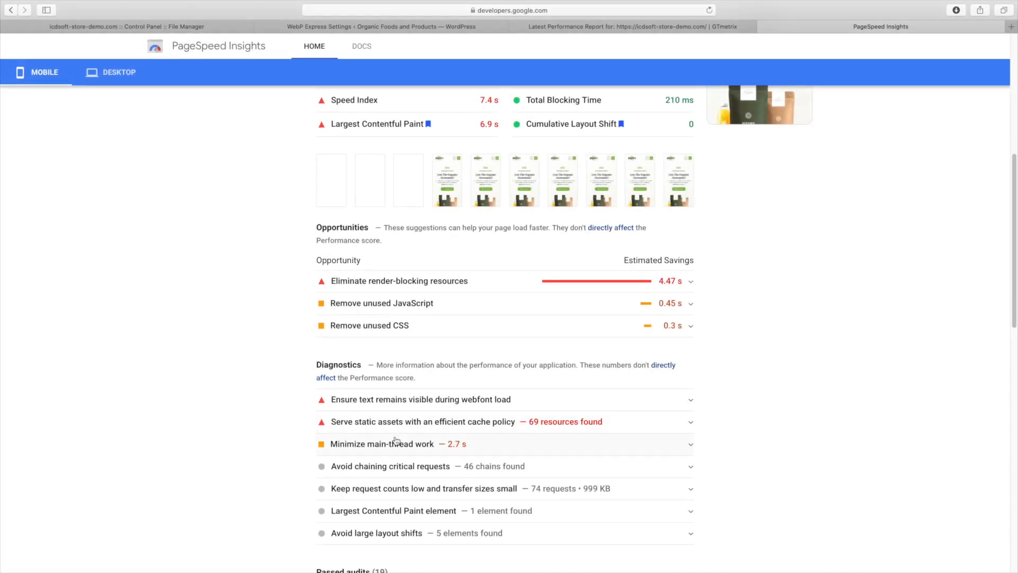
Step: In PageSpeed Insights, expand the efficient cache policy diagnostic for static assets and examine the listed resources' cache lifetimes
left_click(398, 426)
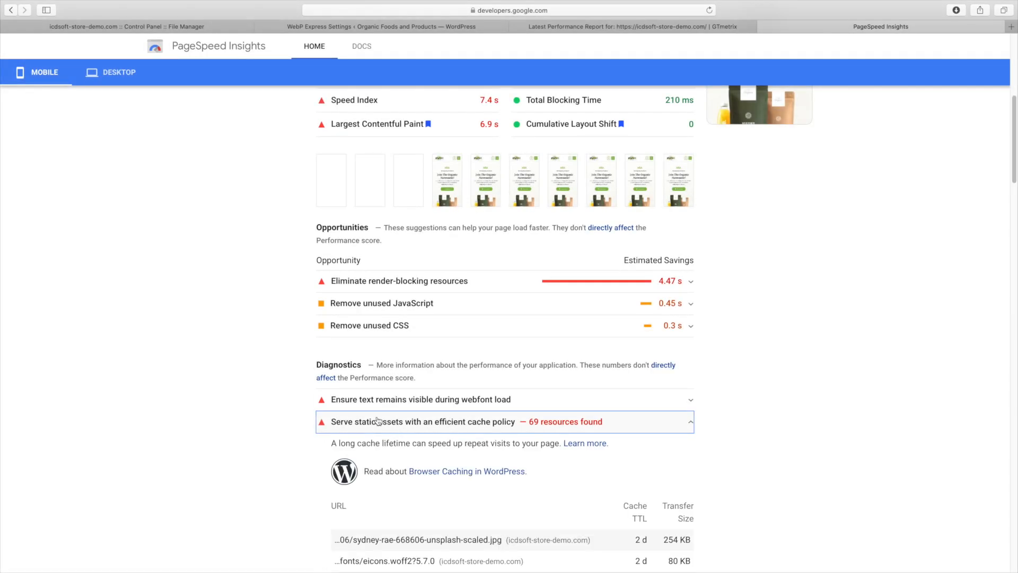
scroll(377, 421, "down", 5)
scroll(377, 421, "down", 3)
scroll(377, 421, "down", 2)
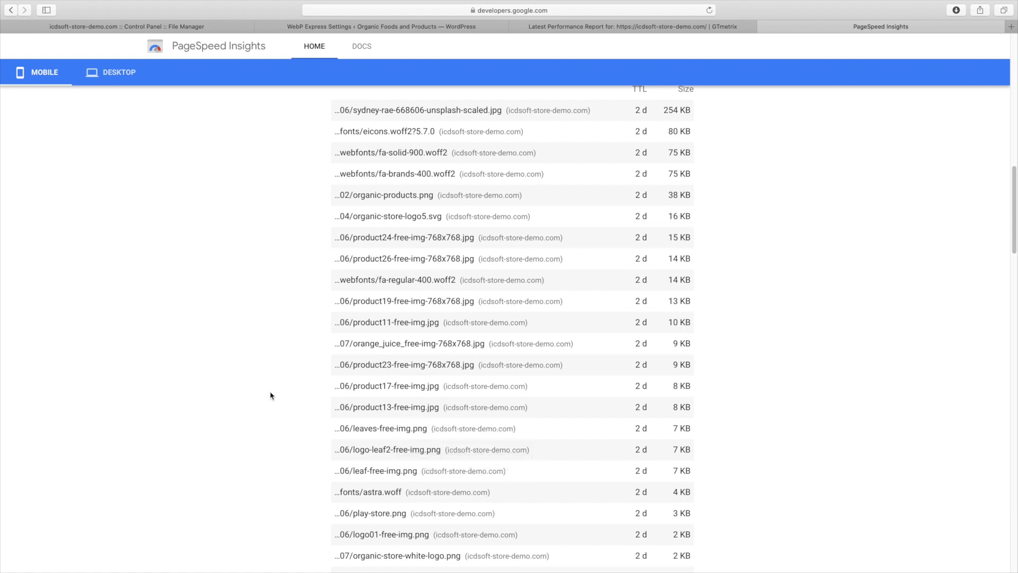
Step: In the WebP Express settings, set the Cache-Control header to Public for One year and save while forcing new .htaccess rules
left_click(348, 27)
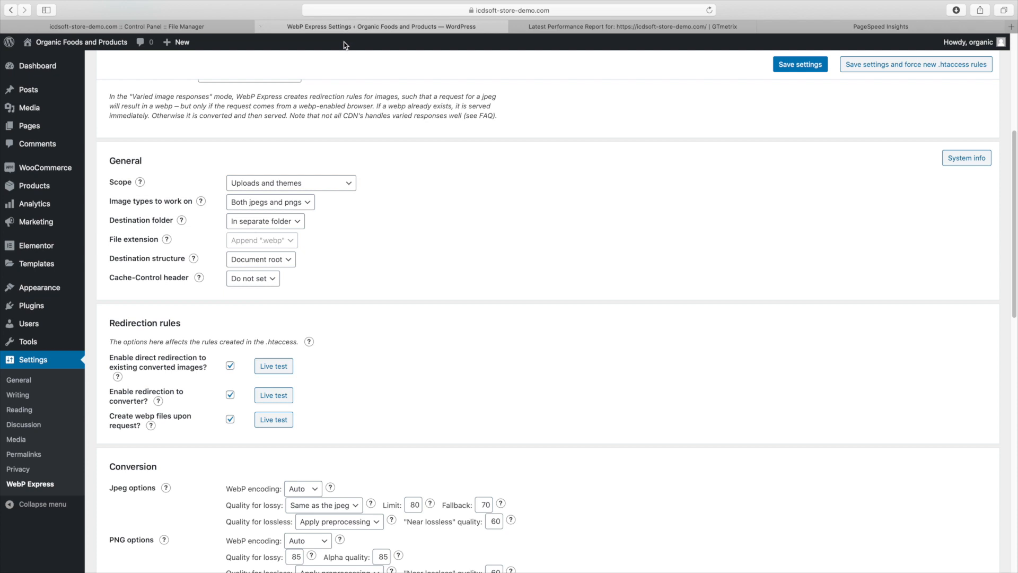
triple_click(145, 280)
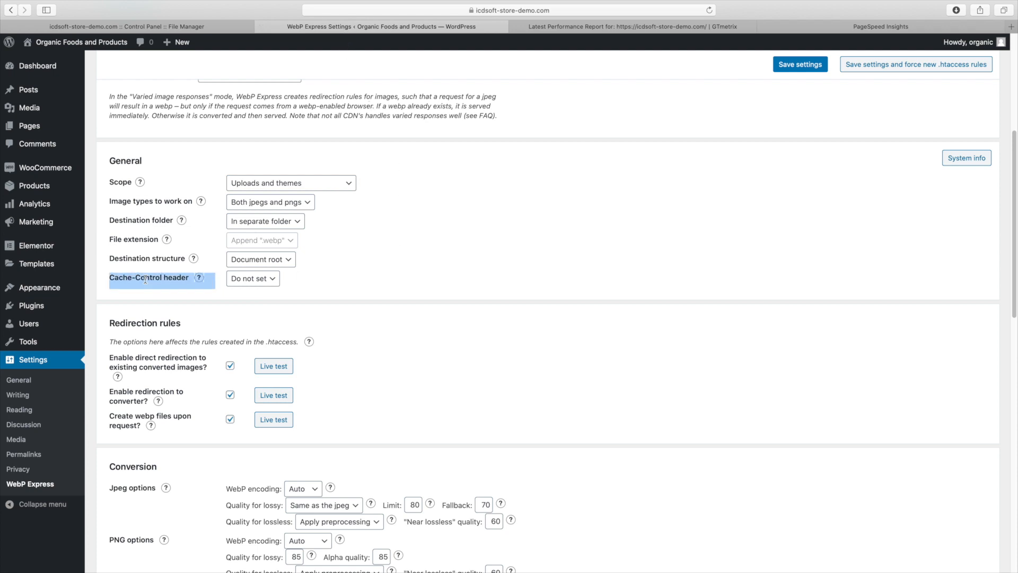
left_click(146, 279)
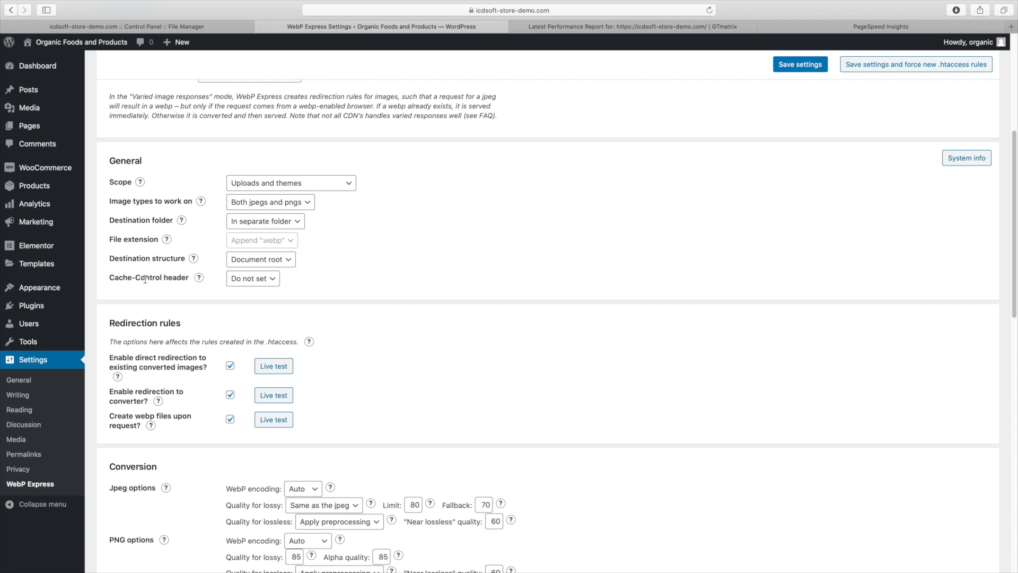
mouse_move(198, 283)
left_click_drag(206, 289, 237, 289)
left_click(238, 290)
left_click(254, 280)
left_click(255, 291)
left_click(293, 282)
left_click(297, 269)
left_click(371, 279)
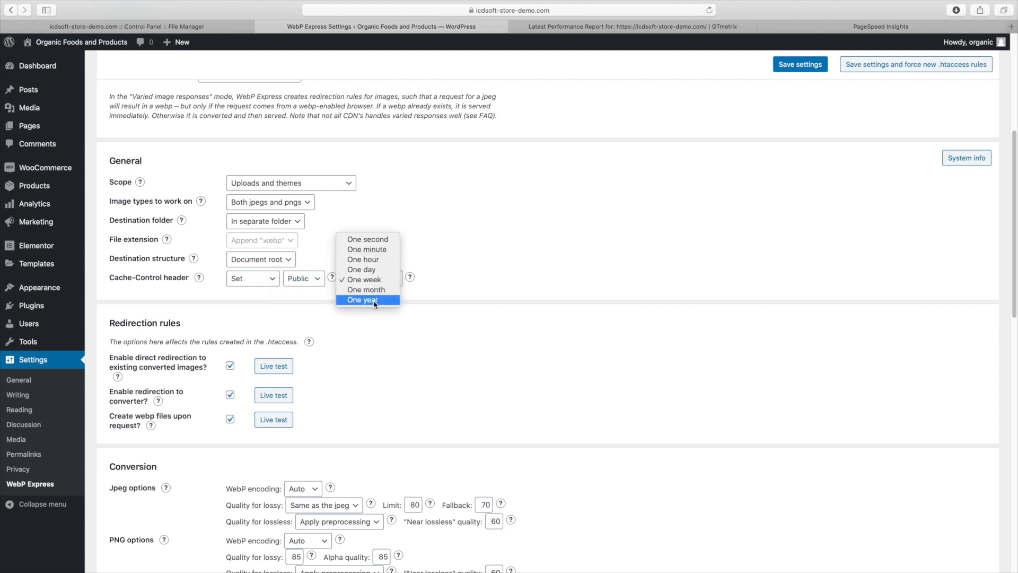
left_click(409, 308)
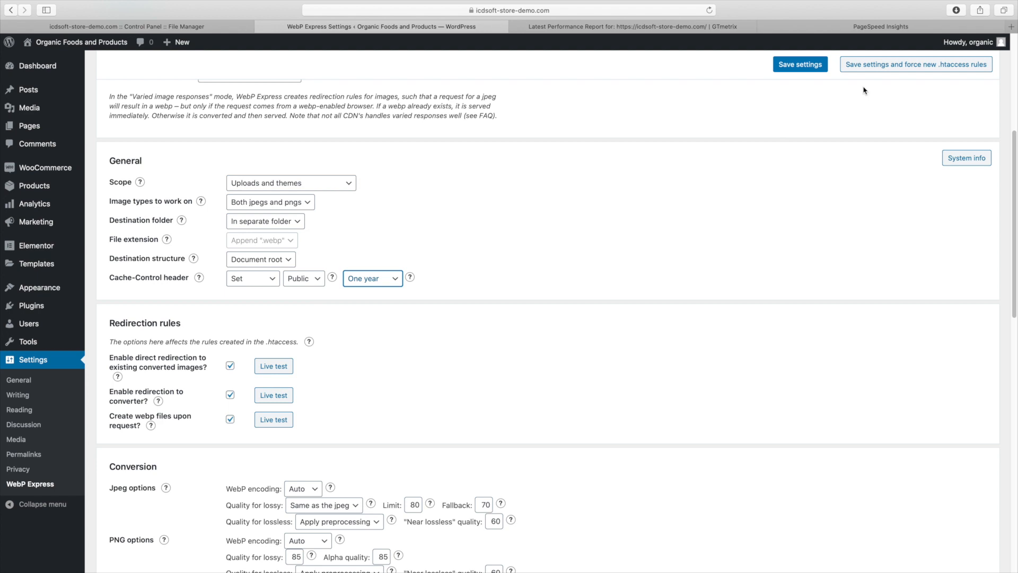
left_click(875, 67)
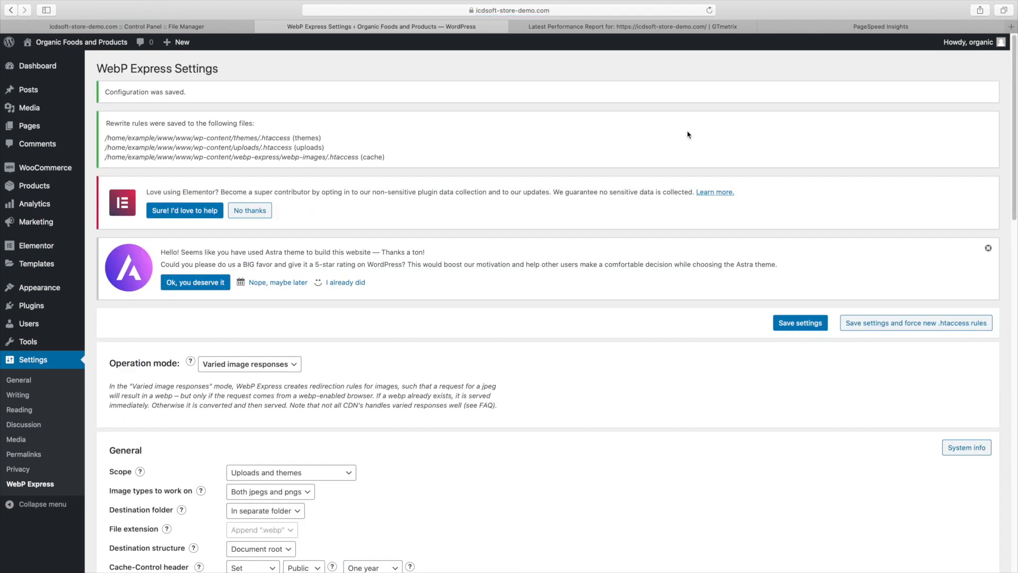
Step: Switch to the GTmetrix report and re-test the store's performance
left_click(640, 31)
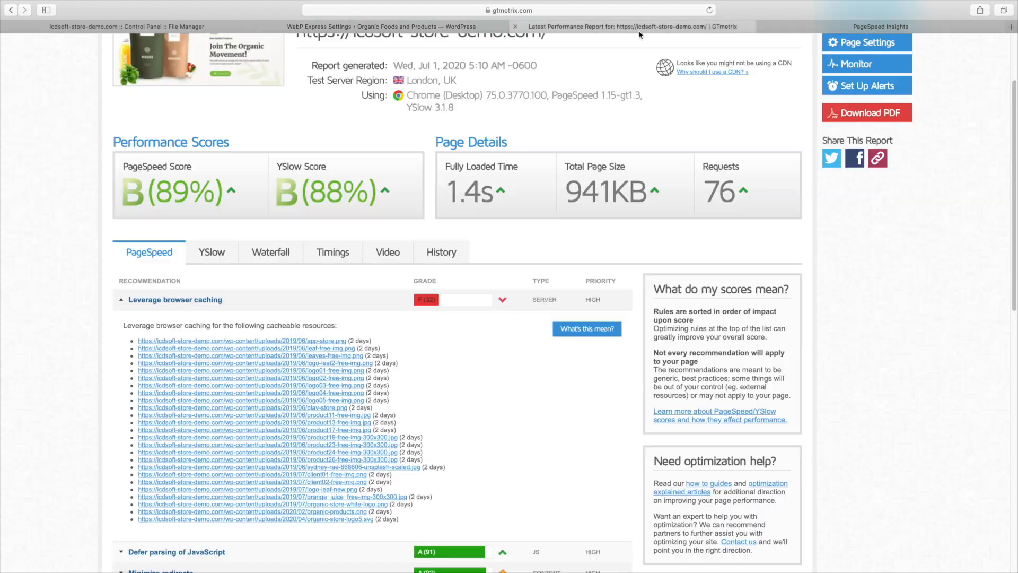
scroll(720, 128, "up", 3)
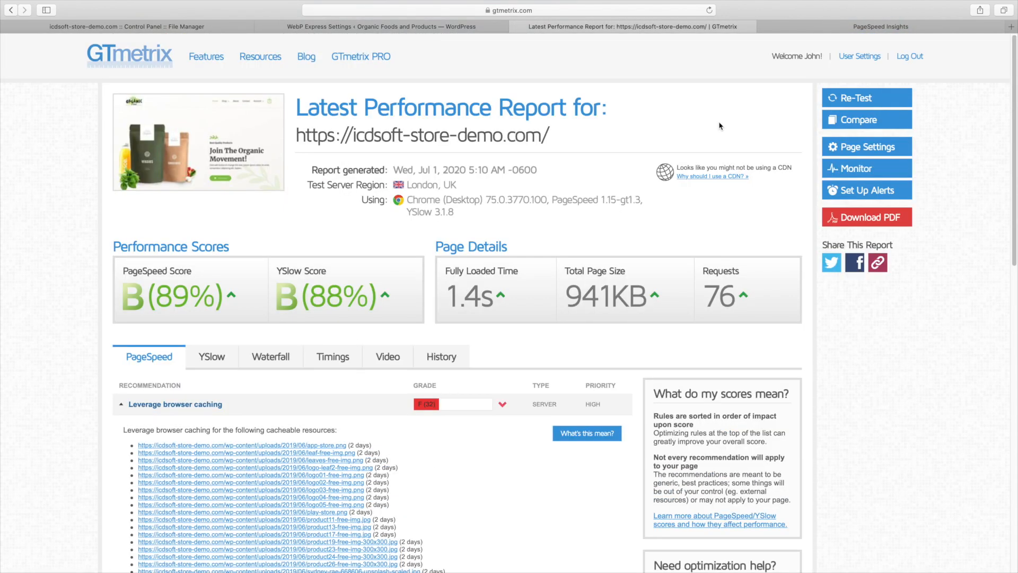
left_click(835, 107)
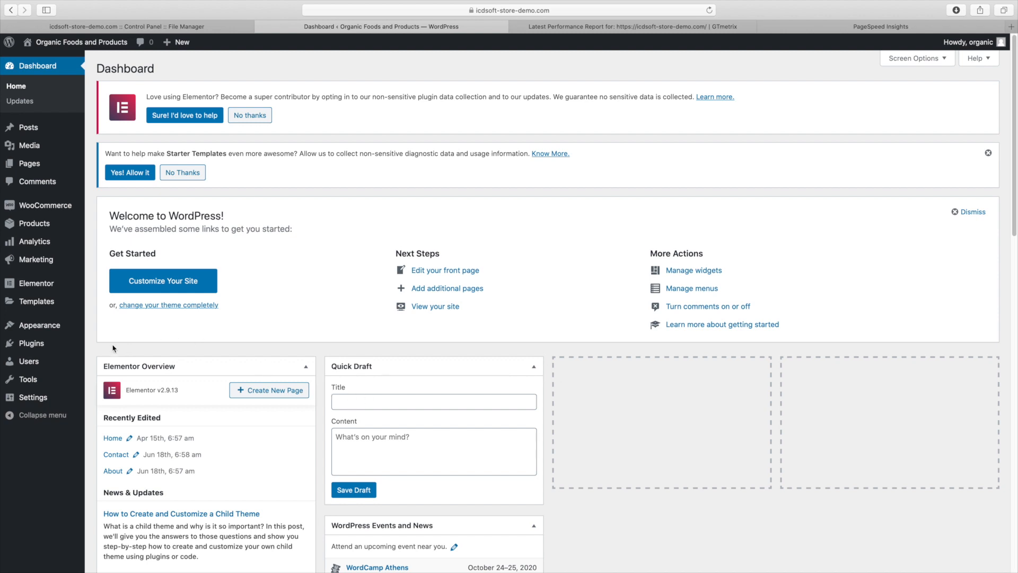
Step: Go to adding new plugins in the WordPress admin and search for "swift performance lite"
mouse_move(49, 347)
left_click(106, 361)
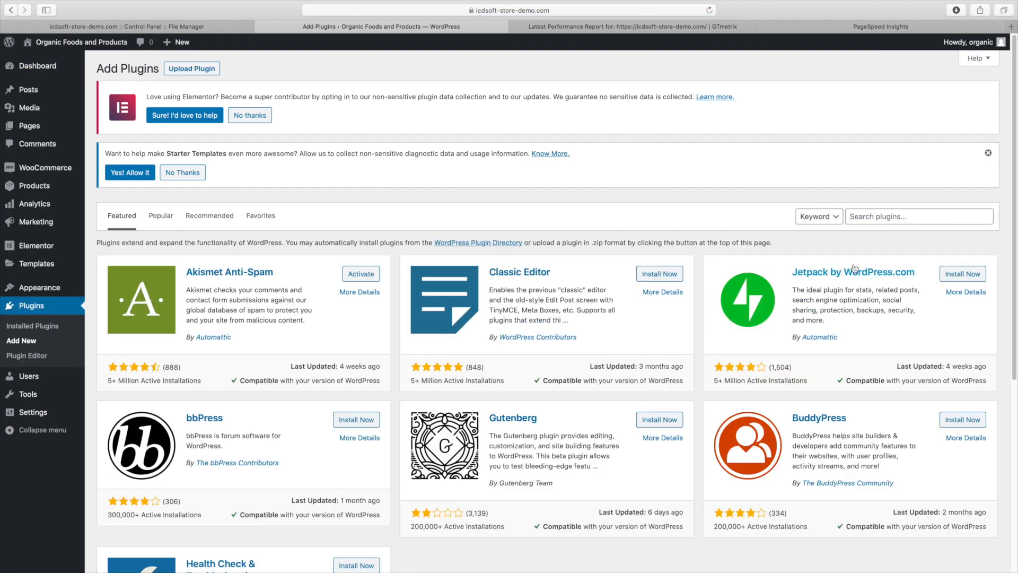
left_click(866, 217)
type("swift performance lite")
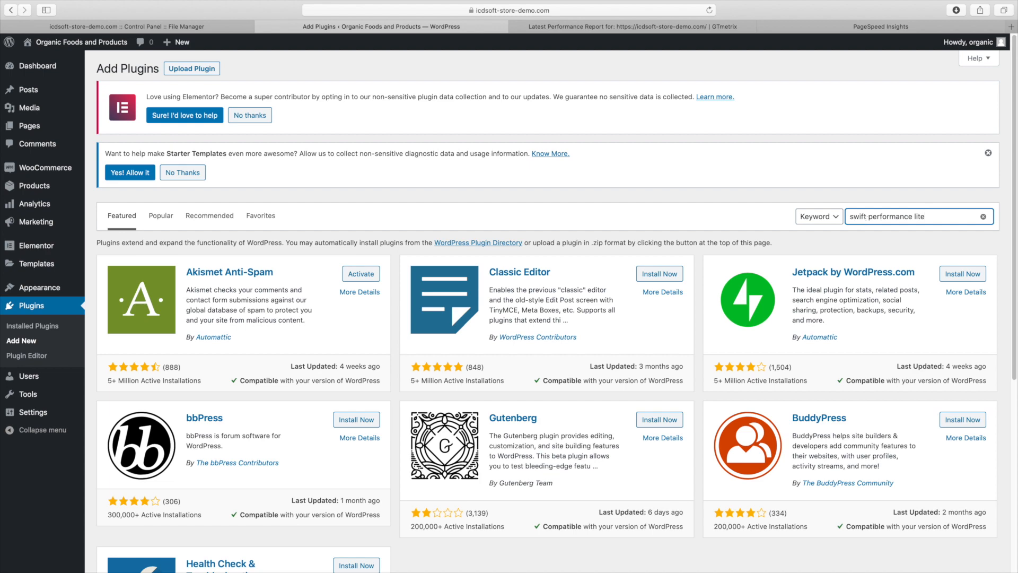
key("Return")
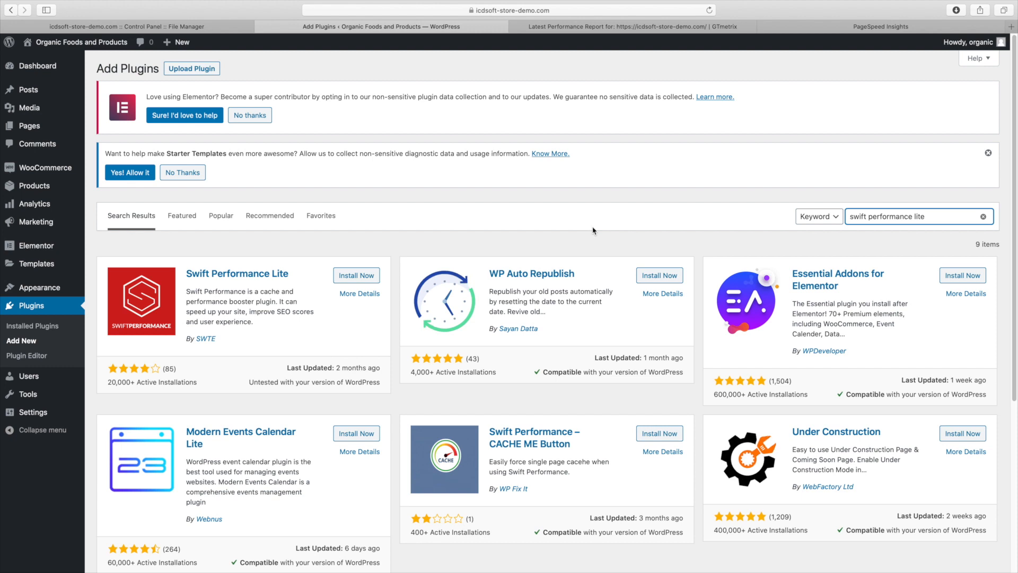
Step: Read the Swift Performance Lite description, and install and activate the plugin
triple_click(252, 293)
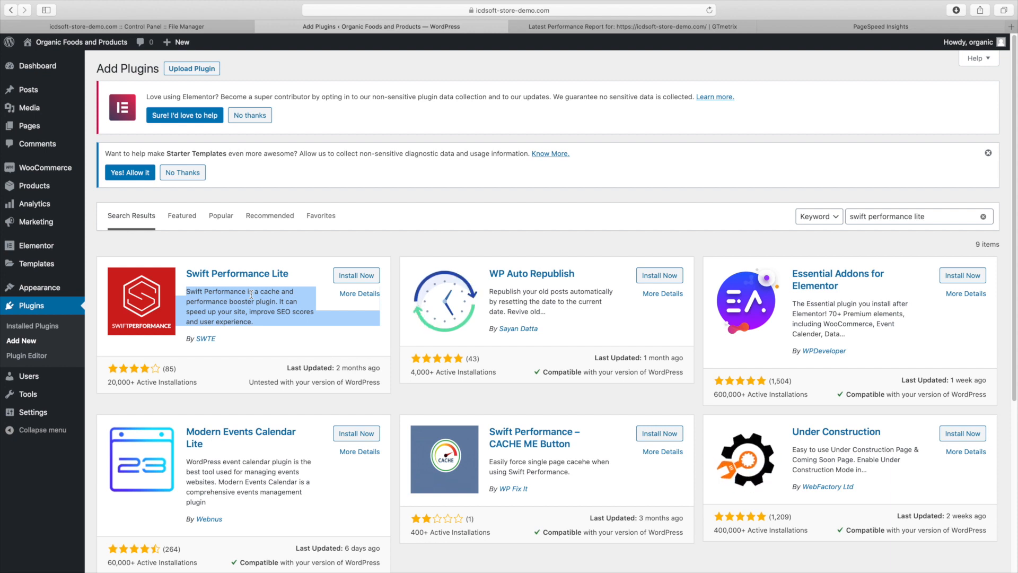
left_click(252, 294)
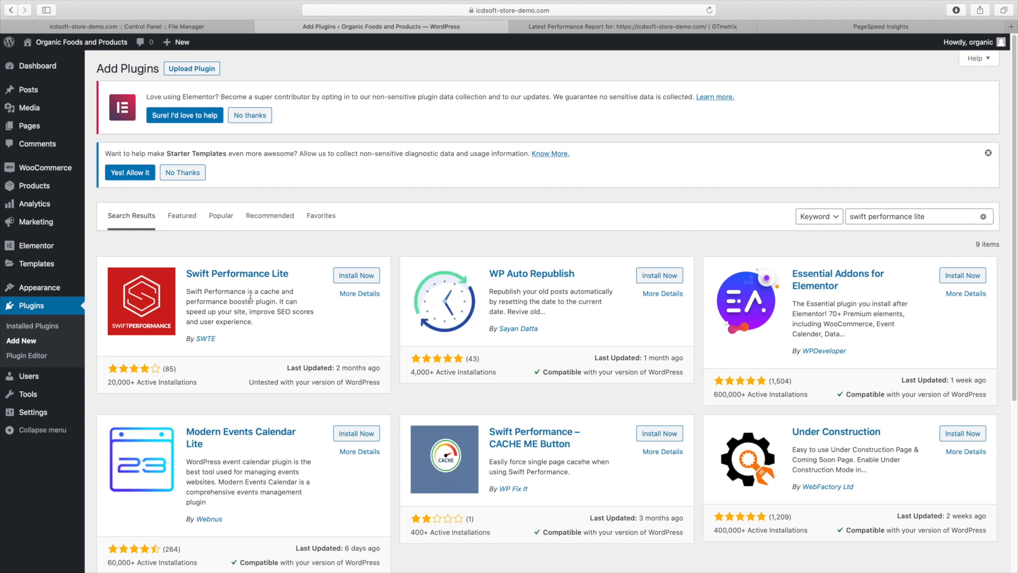
left_click(347, 275)
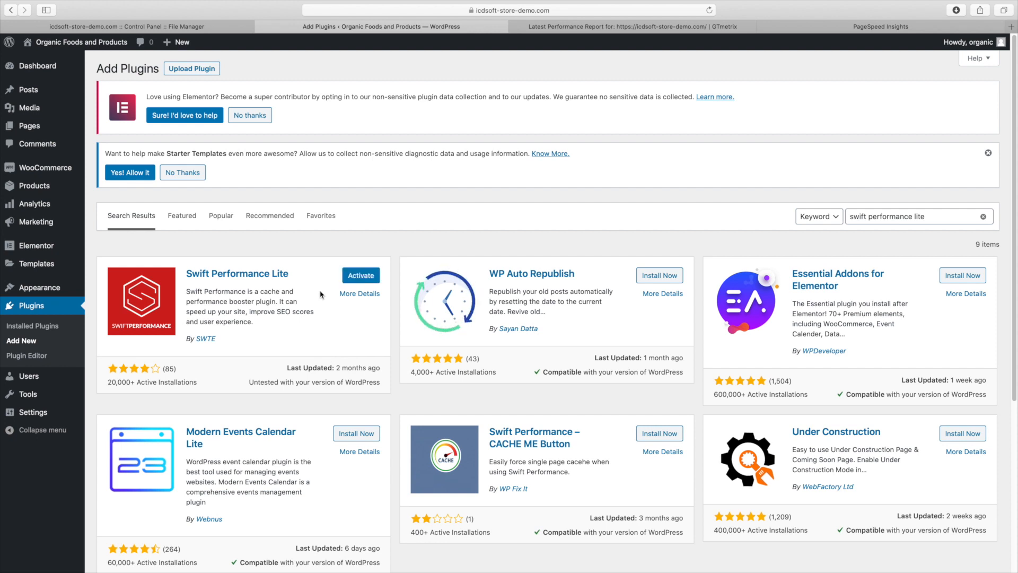
left_click(347, 282)
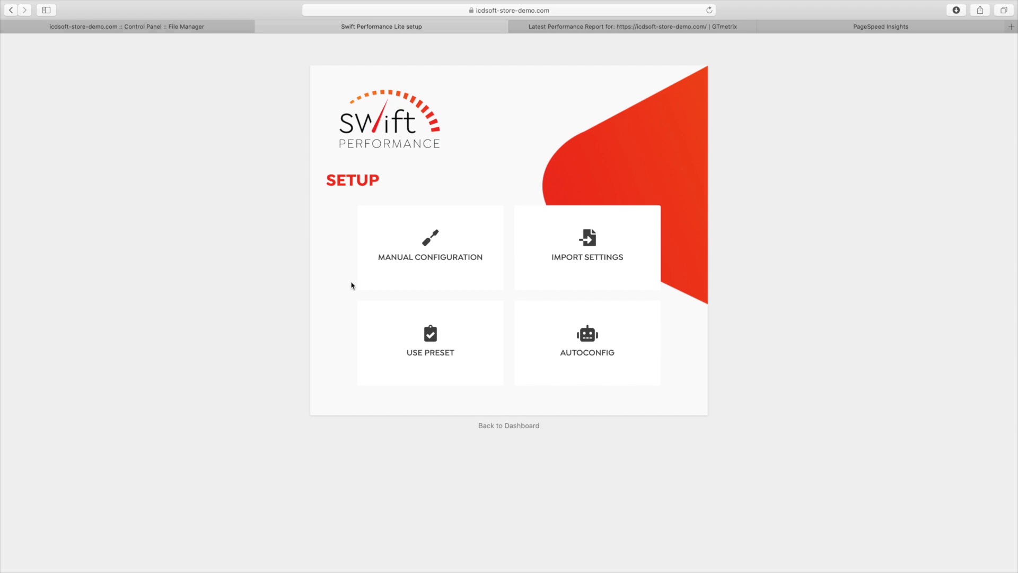
Step: Run the Swift Performance Autoconfig wizard and open the Swift Performance Lite dashboard
left_click(574, 342)
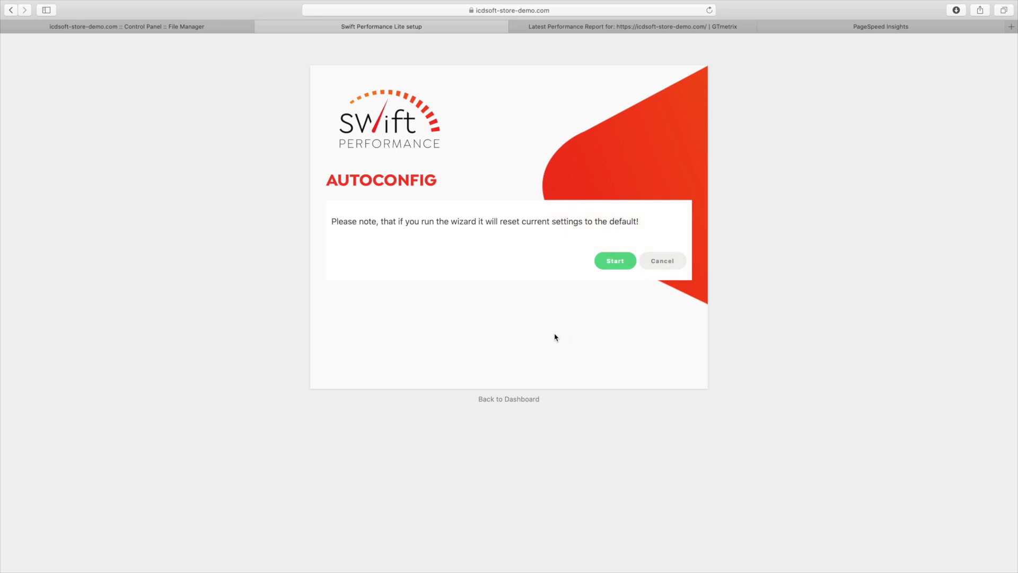
left_click(614, 261)
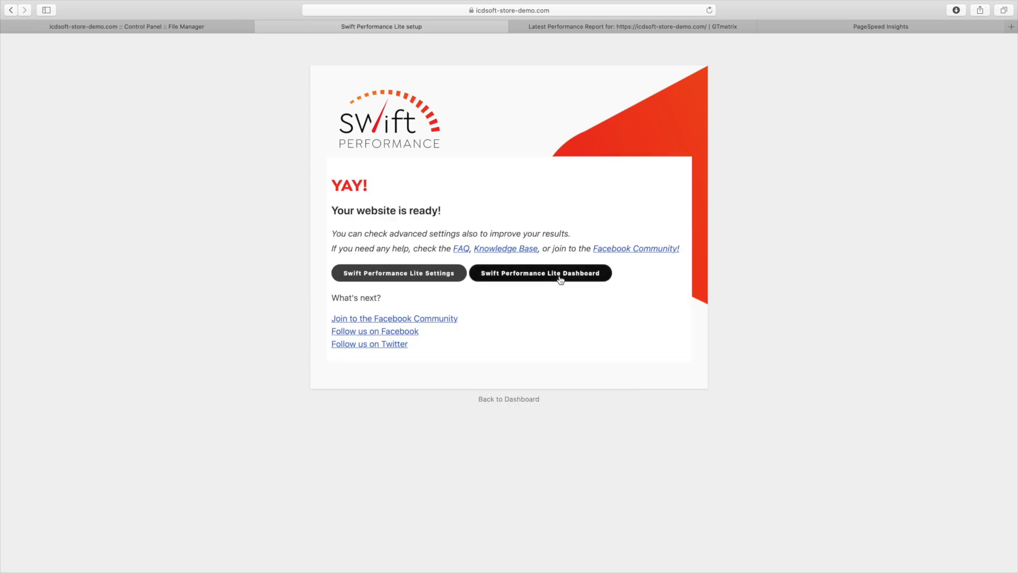
left_click(560, 274)
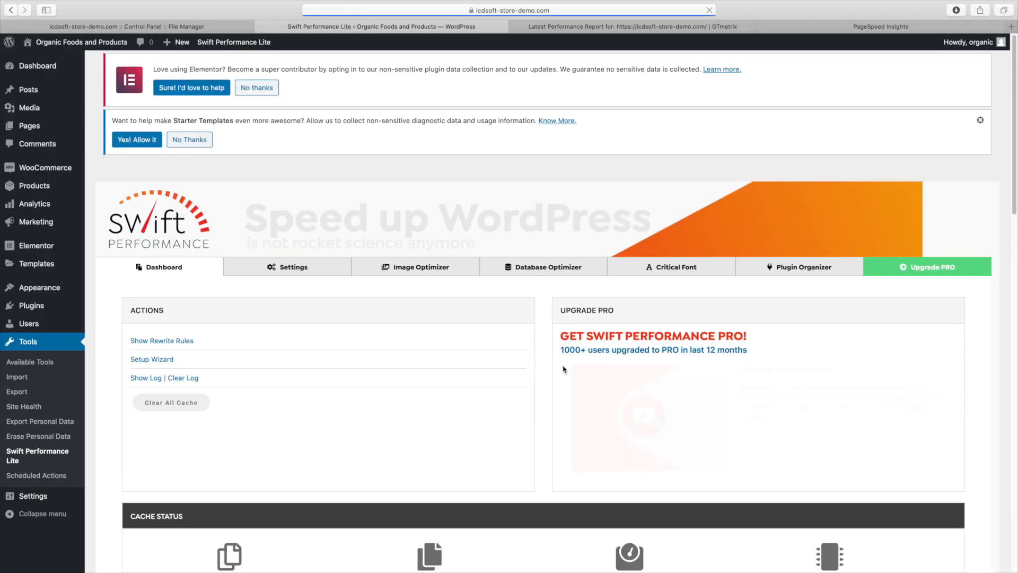
Step: Visit the site to check that the shop still works, add Assorted Coffee to the cart and view the cart
mouse_move(82, 42)
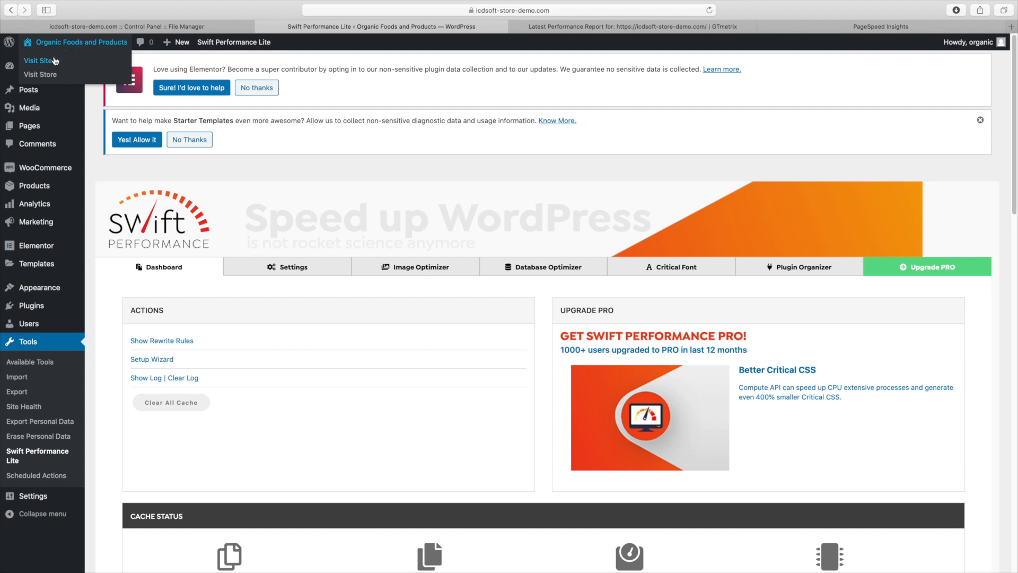
left_click(53, 61)
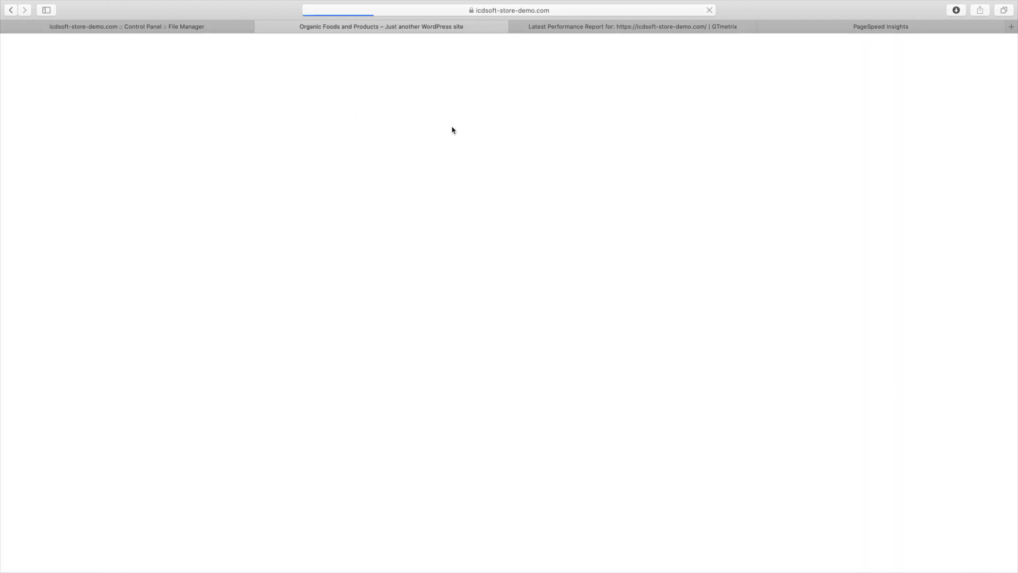
scroll(490, 223, "down", 5)
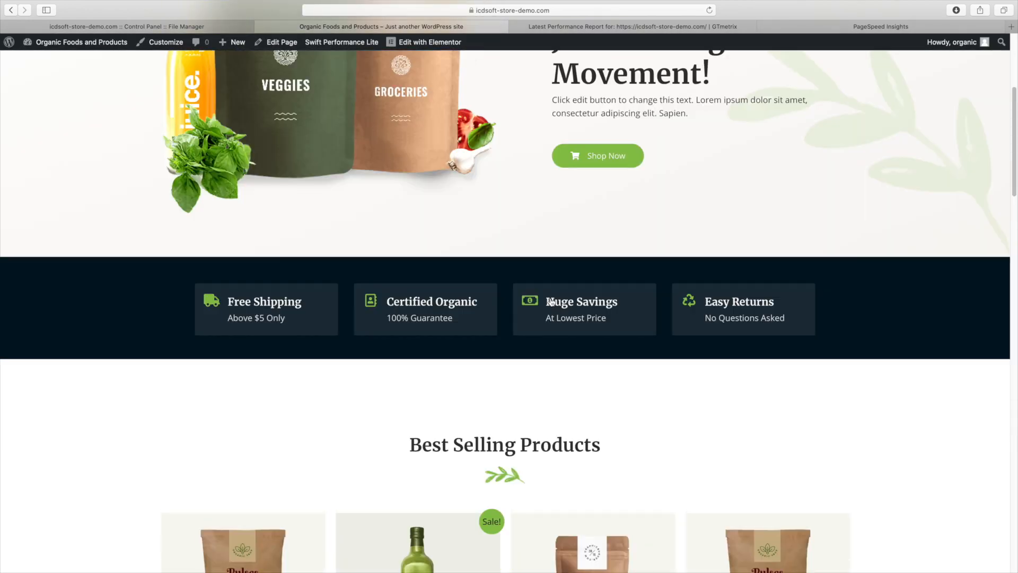
left_click(608, 167)
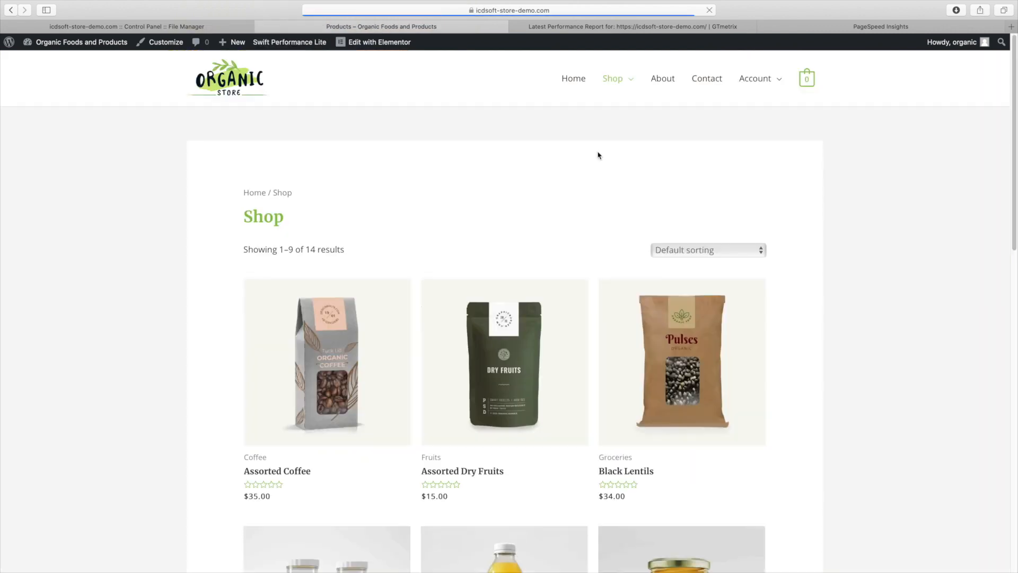
left_click(330, 325)
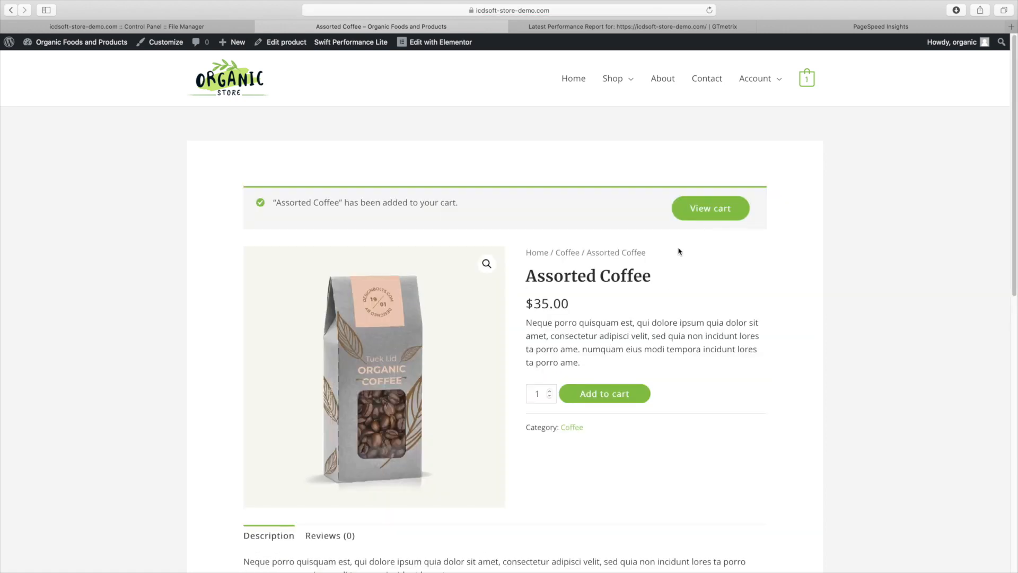
left_click(706, 210)
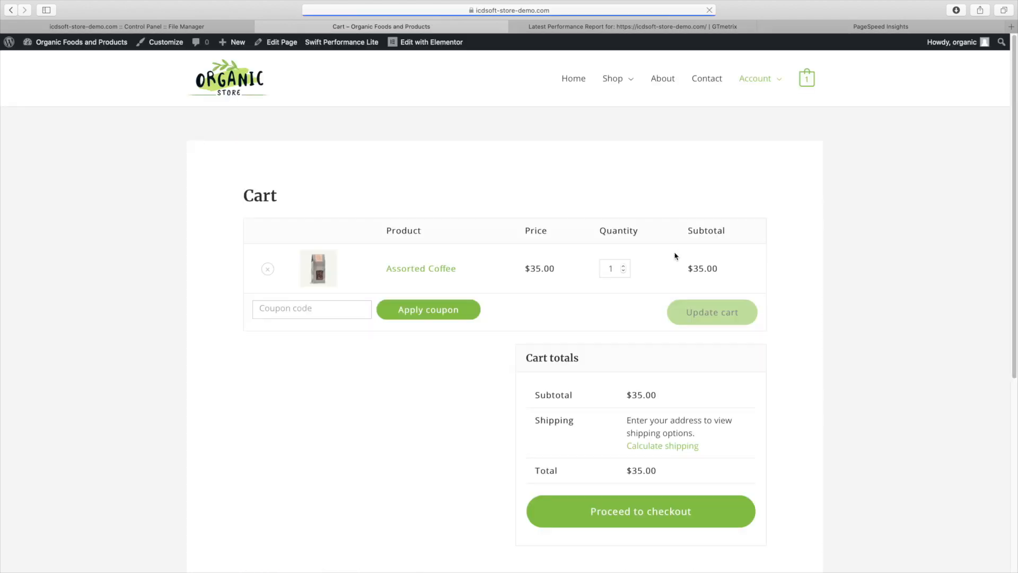
Step: Look over the cart page, then review the performance scores, loading time, page size and requests in the GTmetrix report
scroll(676, 256, "down", 3)
scroll(676, 256, "up", 3)
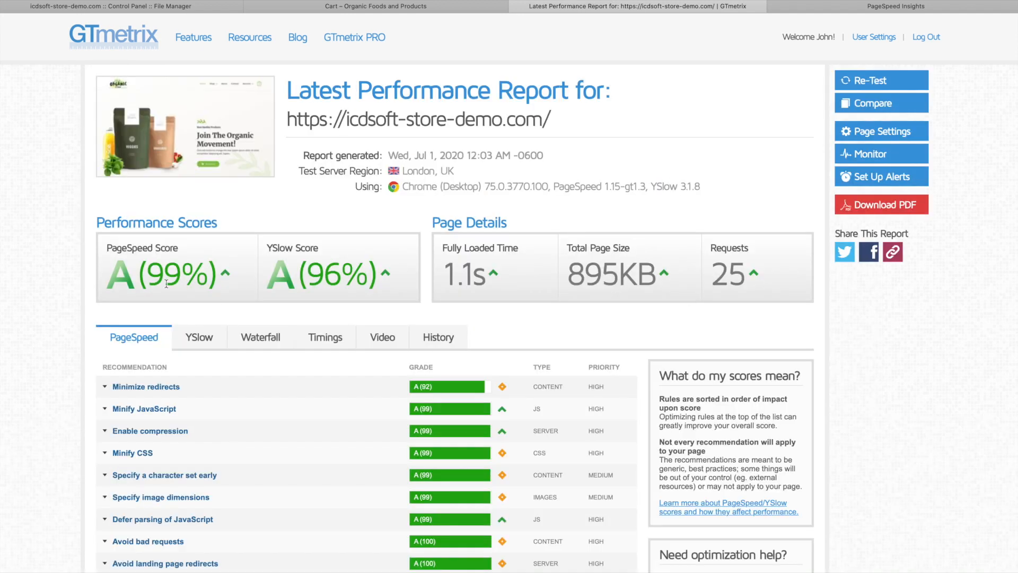
double_click(160, 278)
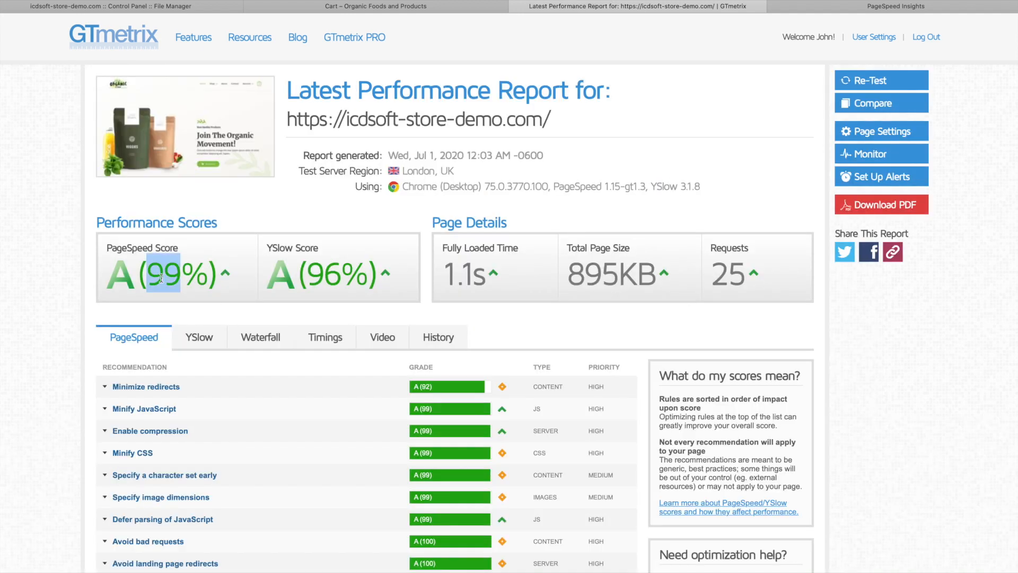
double_click(320, 277)
left_click(449, 310)
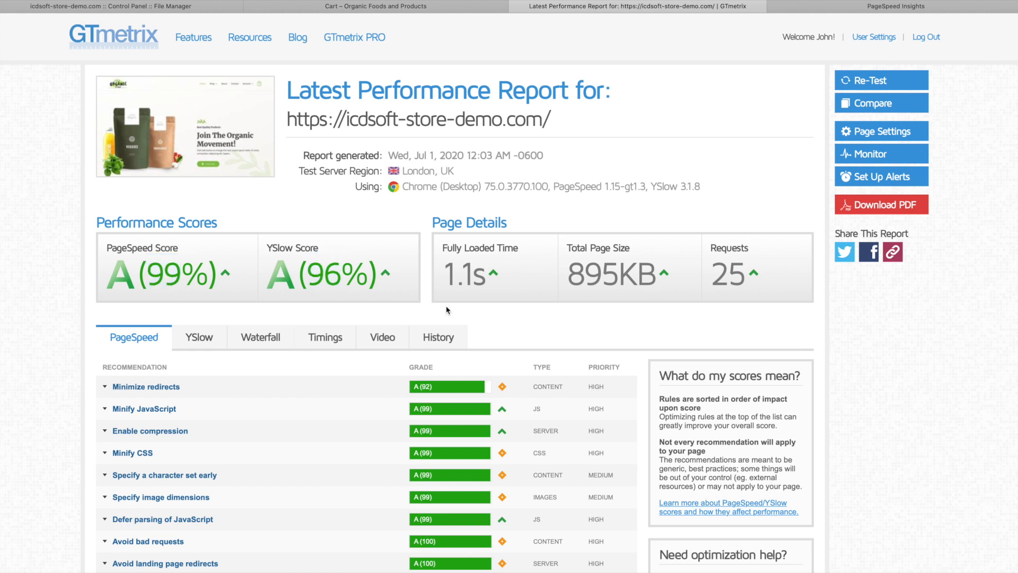
left_click_drag(446, 280, 482, 285)
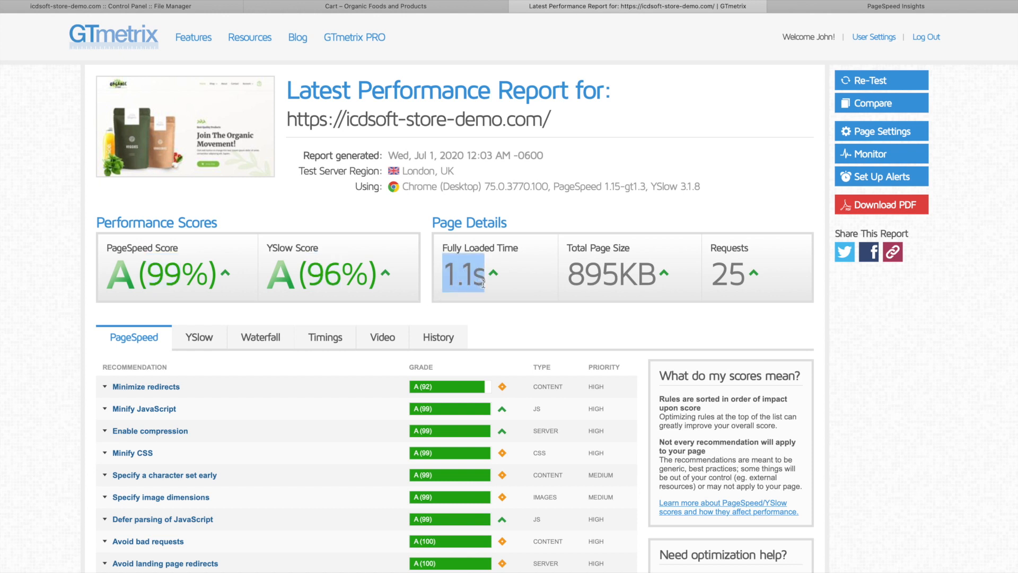
left_click(481, 284)
double_click(735, 276)
left_click(727, 279)
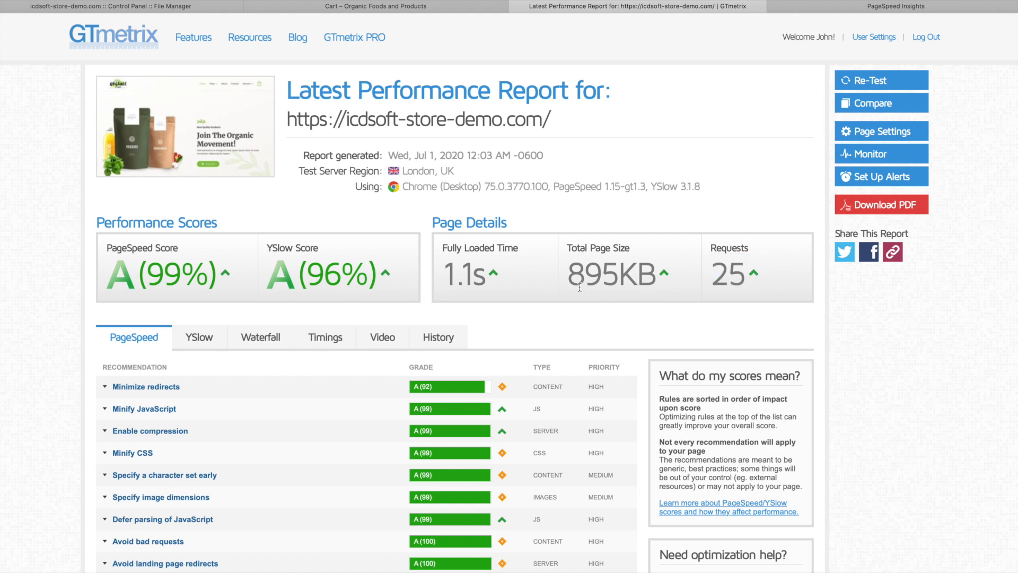
left_click_drag(572, 282, 652, 282)
left_click(625, 292)
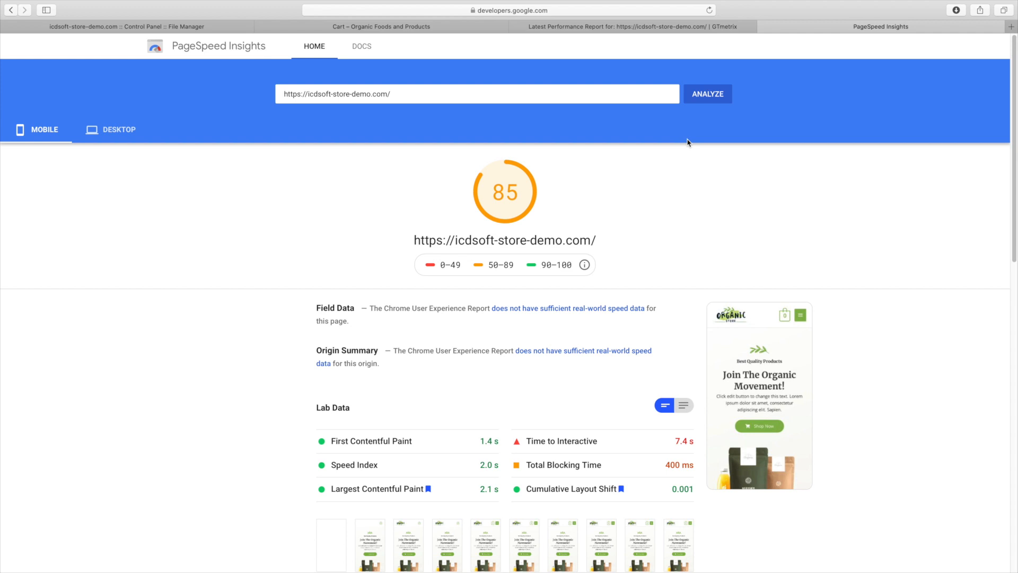
Step: Review the PageSpeed Insights mobile results and examine the resources under "Serve static assets with an efficient cache policy"
left_click(106, 129)
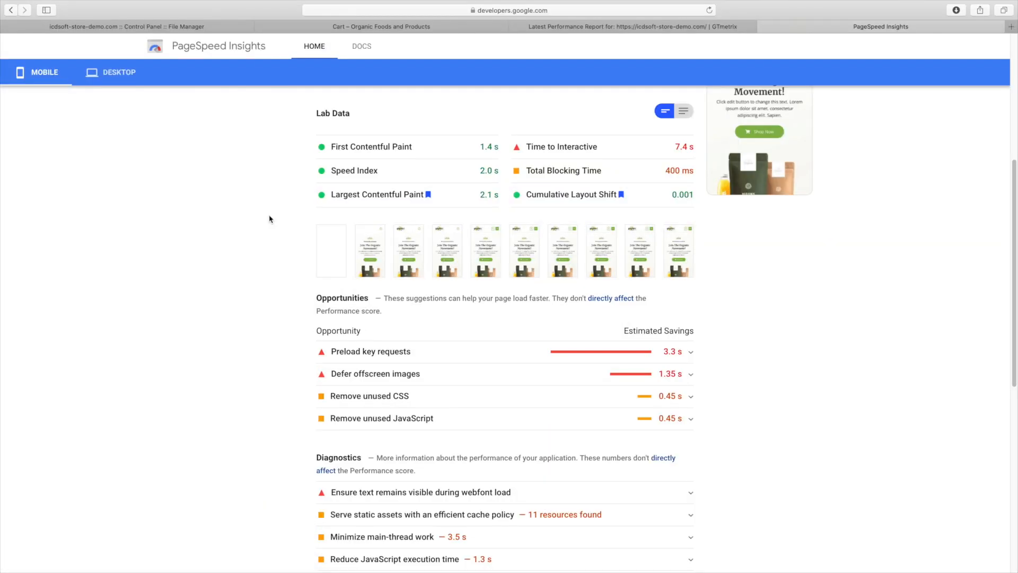
scroll(269, 219, "down", 1)
scroll(273, 223, "down", 1)
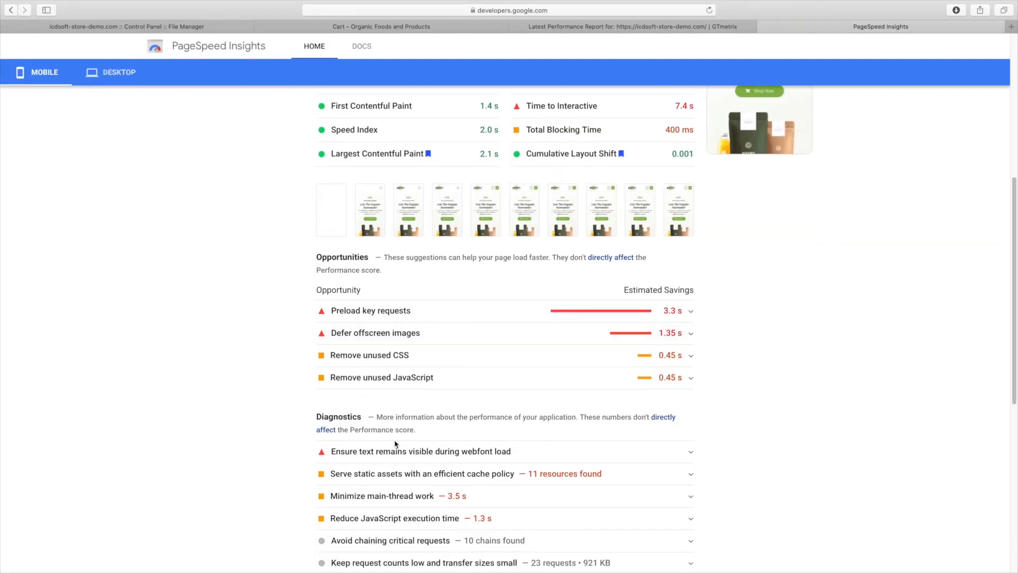
left_click(391, 478)
scroll(377, 460, "down", 5)
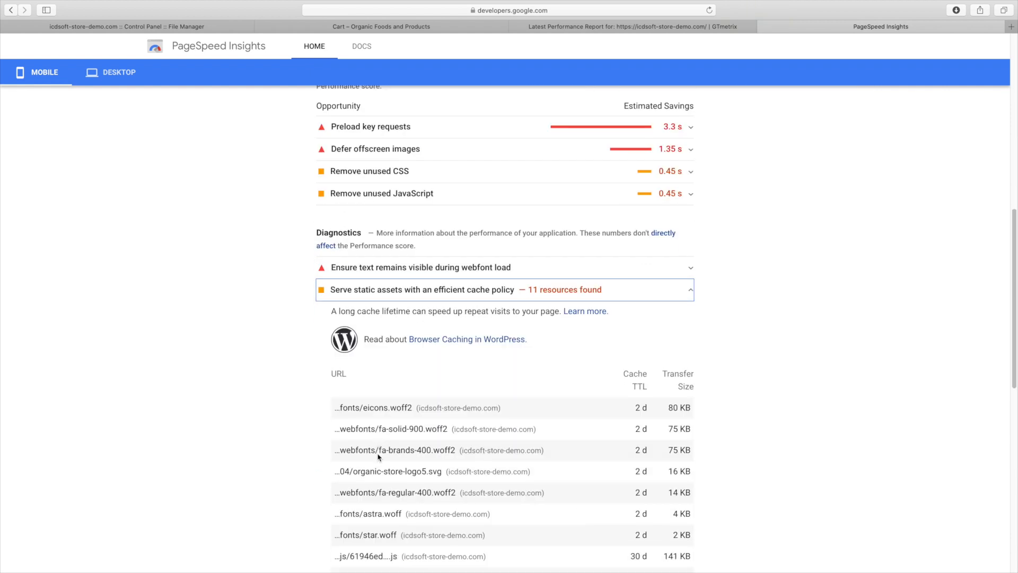
scroll(378, 457, "down", 2)
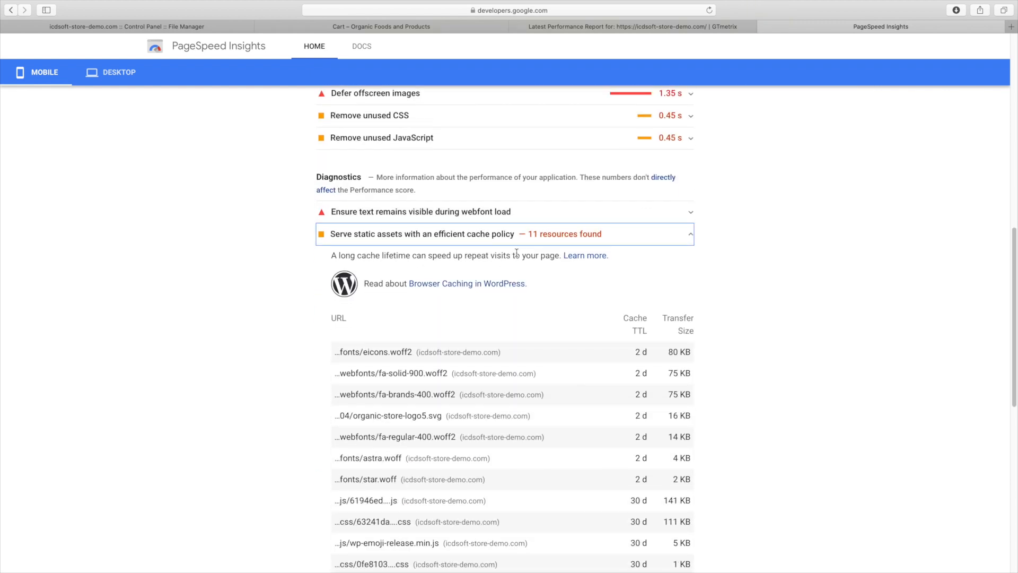
scroll(447, 372, "down", 2)
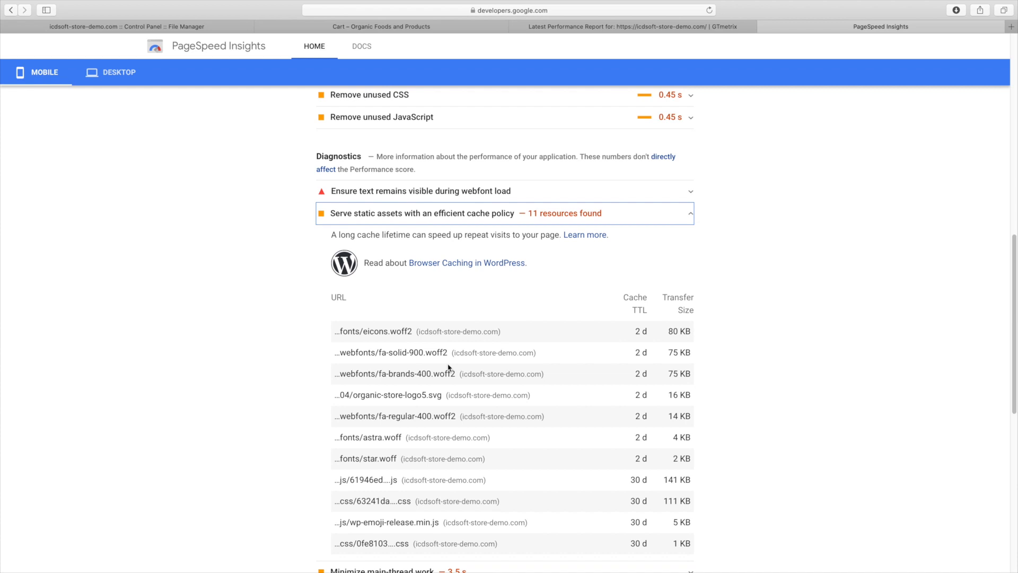
scroll(447, 371, "down", 1)
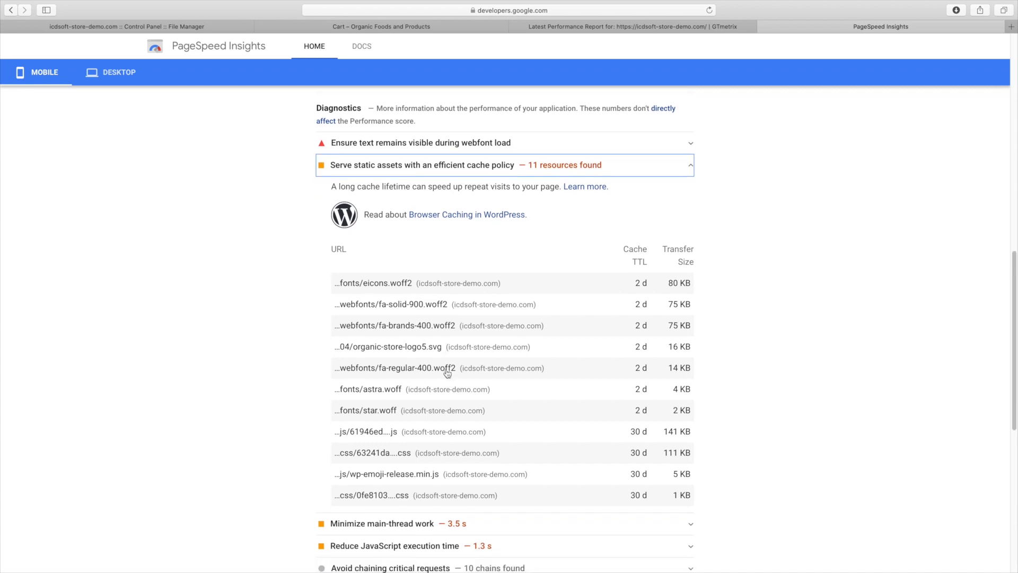
Step: Open .htaccess in the hosting control panel's File Manager, set ExpiresDefault to "access 1 year" in the browser caching rules, and save the file
left_click(187, 29)
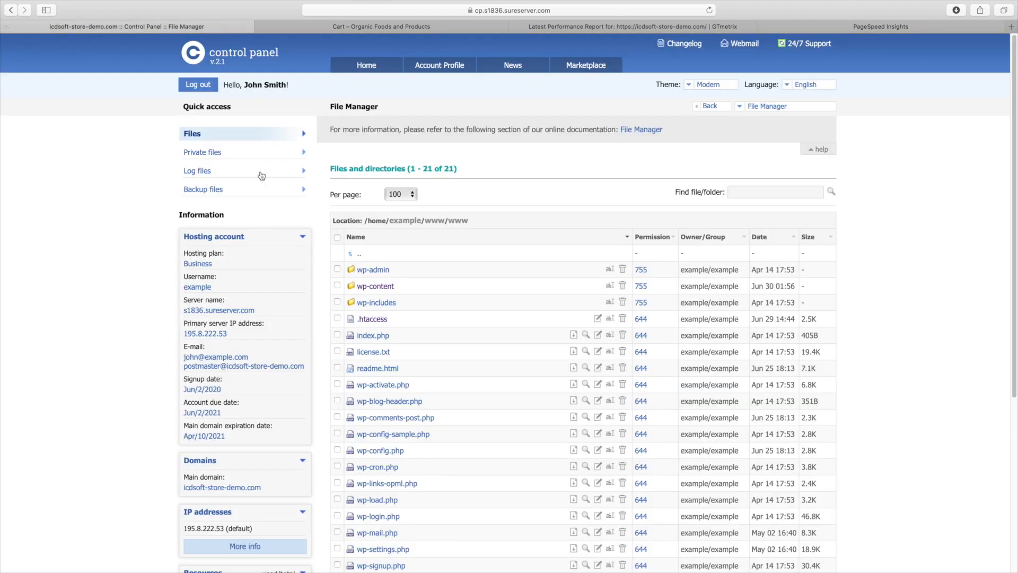
left_click(364, 324)
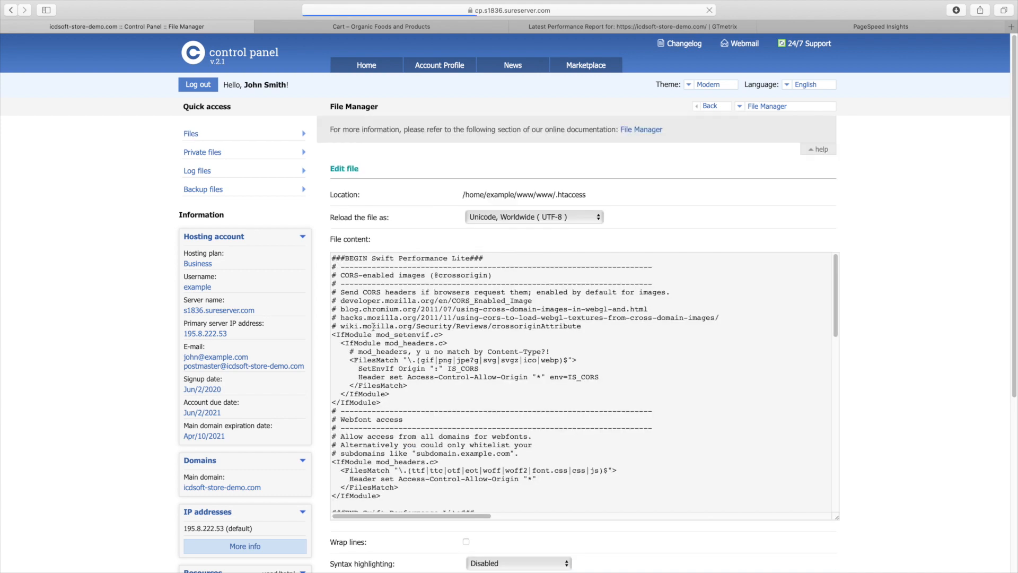
scroll(440, 389, "down", 5)
scroll(439, 388, "down", 10)
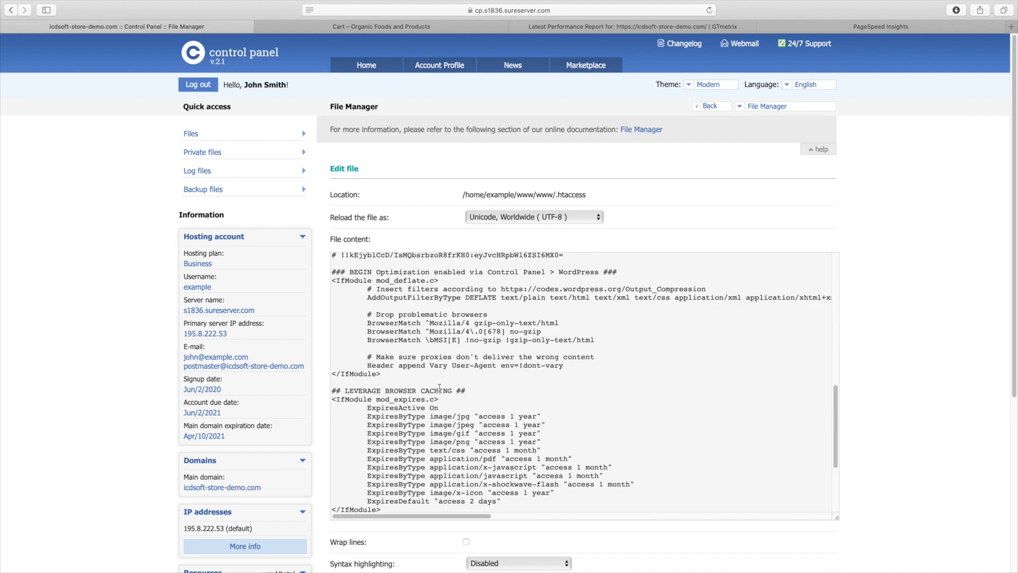
left_click(435, 420)
left_click_drag(471, 421, 494, 421)
type("1")
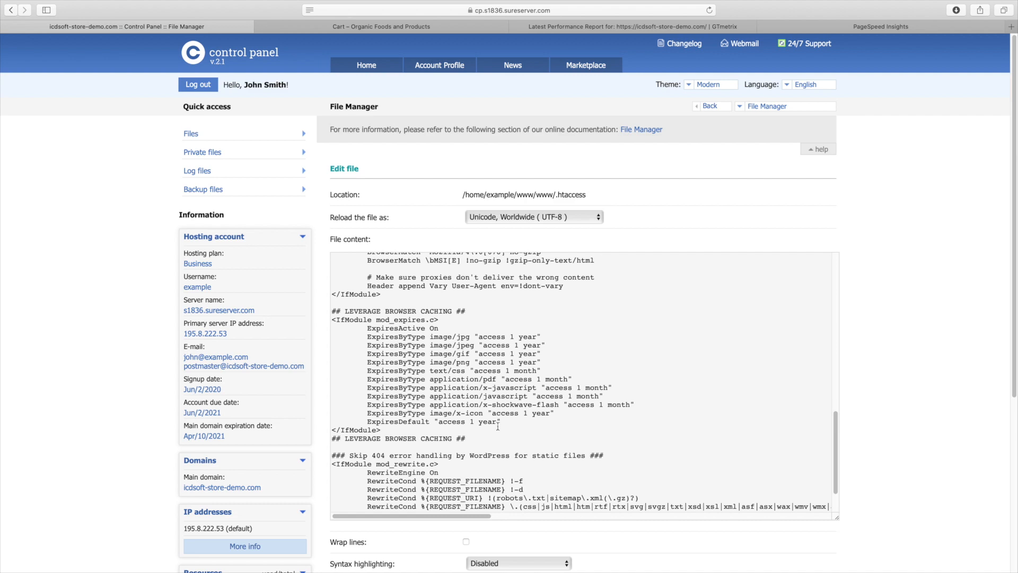
scroll(905, 442, "down", 3)
left_click(814, 501)
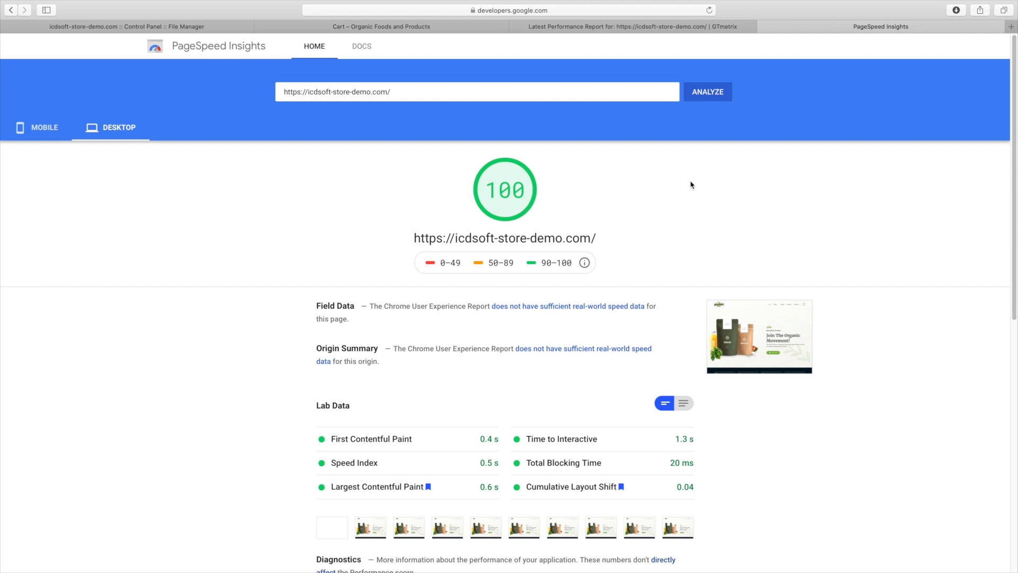
Step: Review the PageSpeed Insights desktop results for the store, including the diagnostics and the full list of passed audits
scroll(691, 186, "down", 2)
scroll(691, 192, "down", 1)
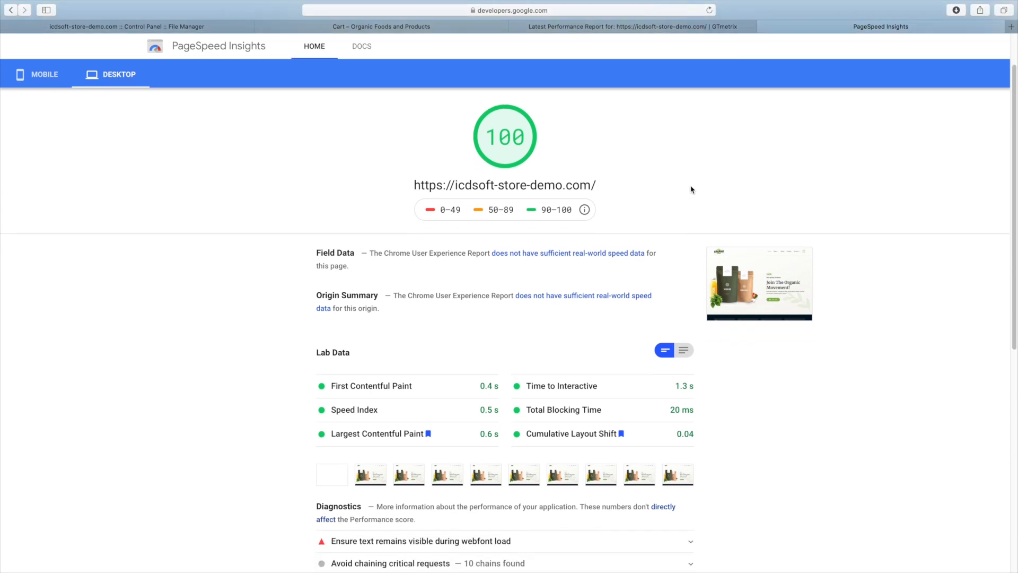
scroll(691, 189, "down", 5)
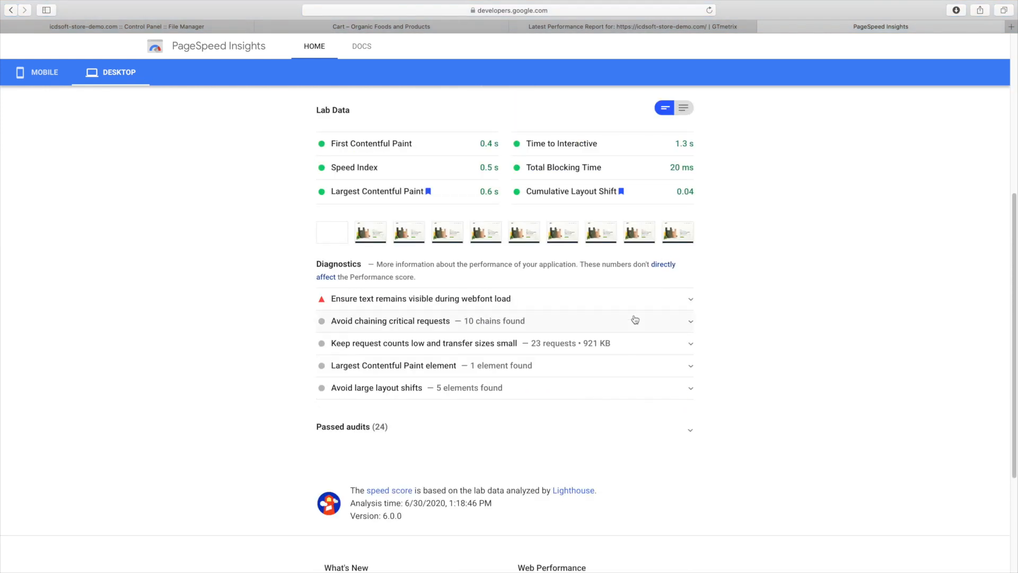
left_click(353, 409)
scroll(365, 403, "down", 2)
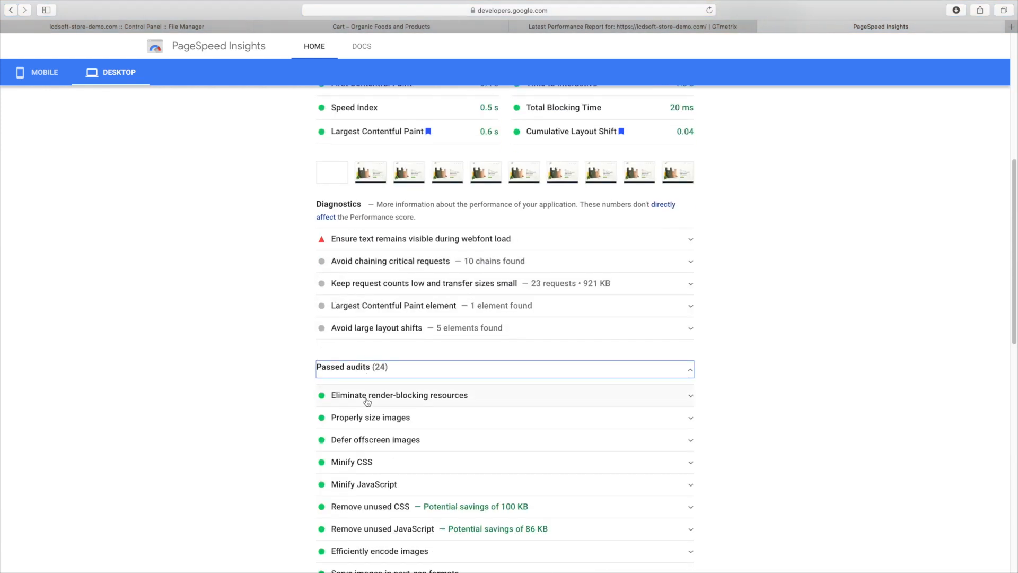
scroll(367, 401, "down", 1)
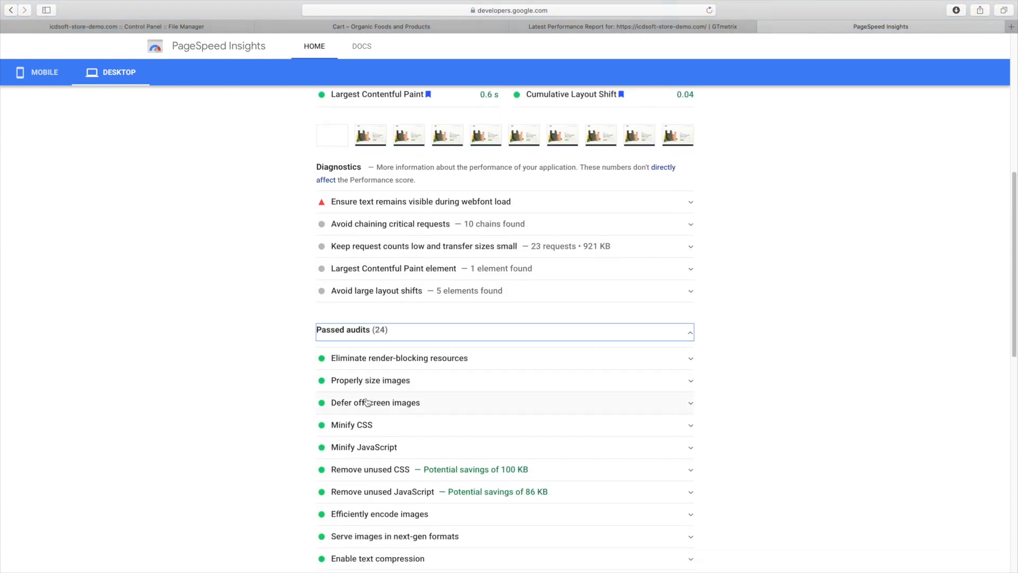
scroll(367, 402, "down", 3)
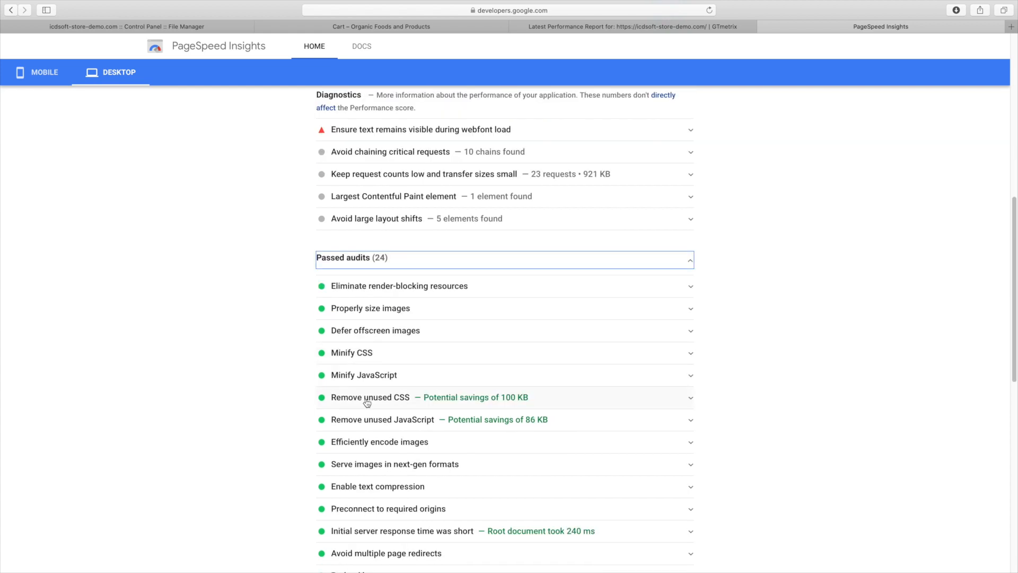
scroll(367, 402, "down", 1)
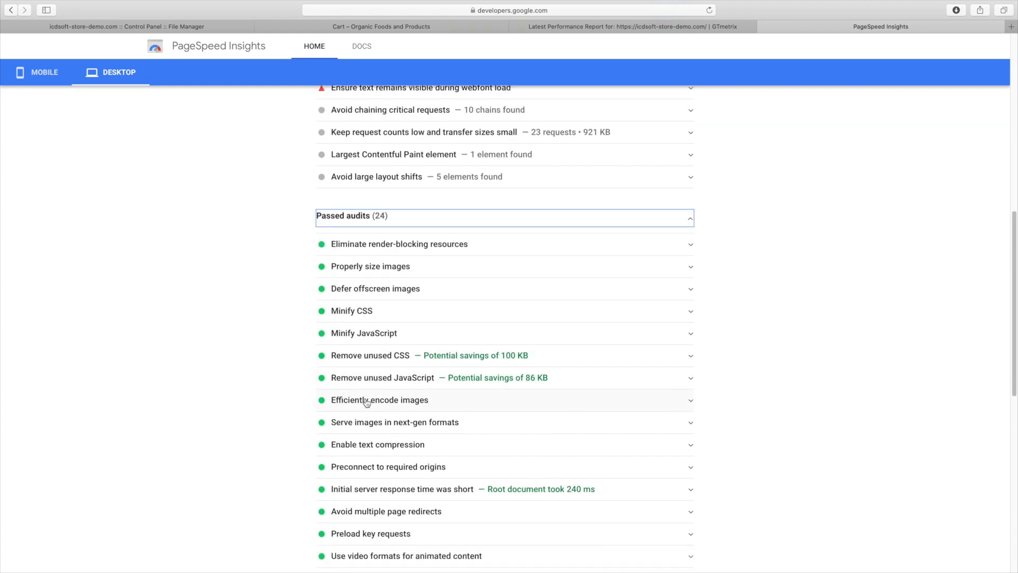
scroll(366, 403, "down", 1)
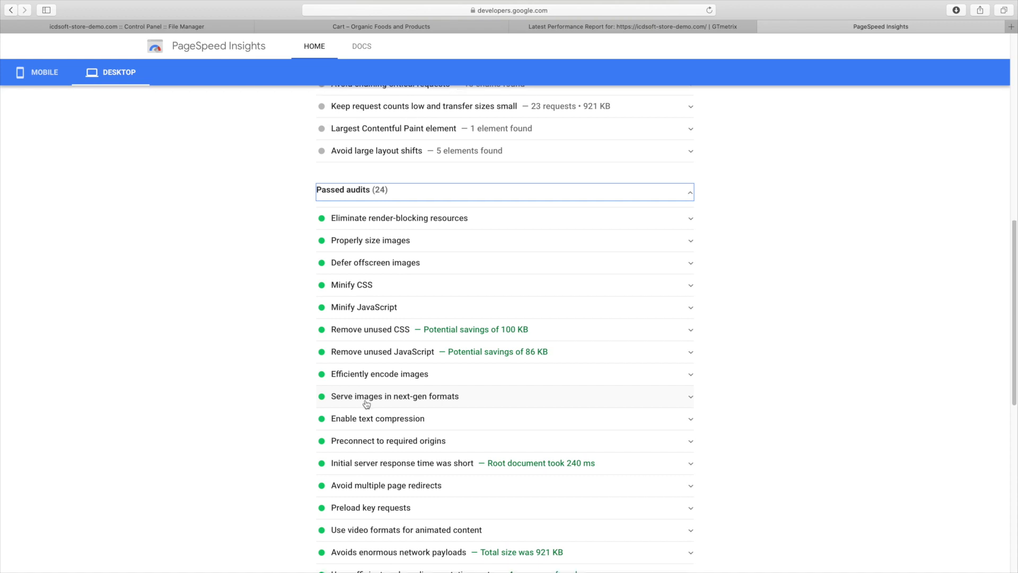
scroll(366, 403, "down", 4)
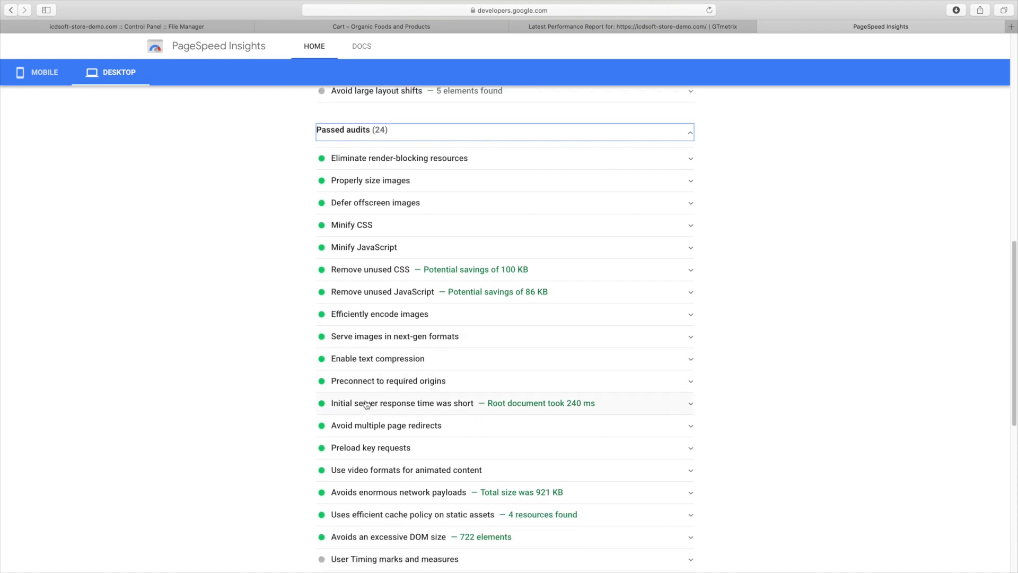
scroll(366, 405, "down", 3)
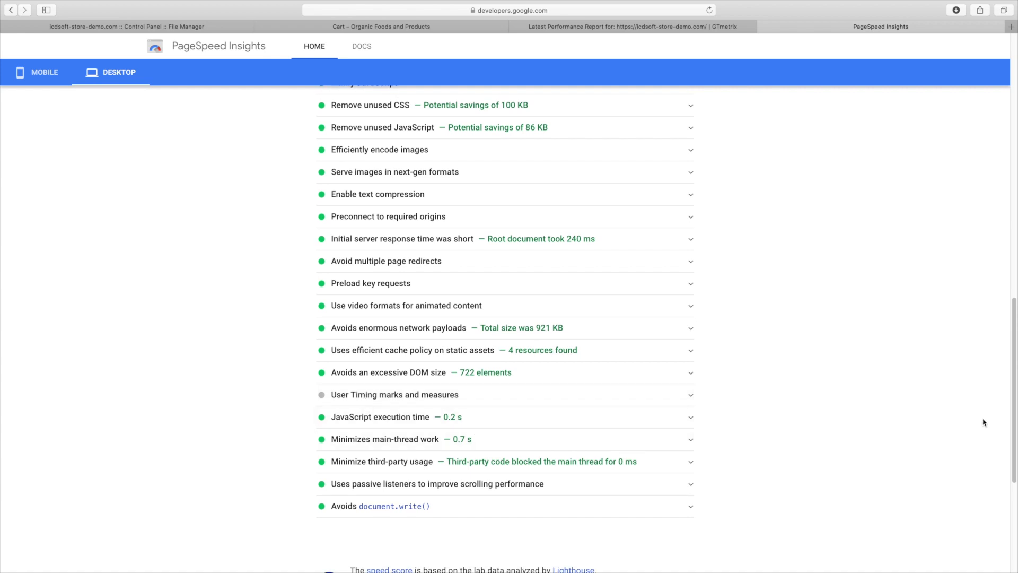
left_click_drag(1014, 415, 1015, 152)
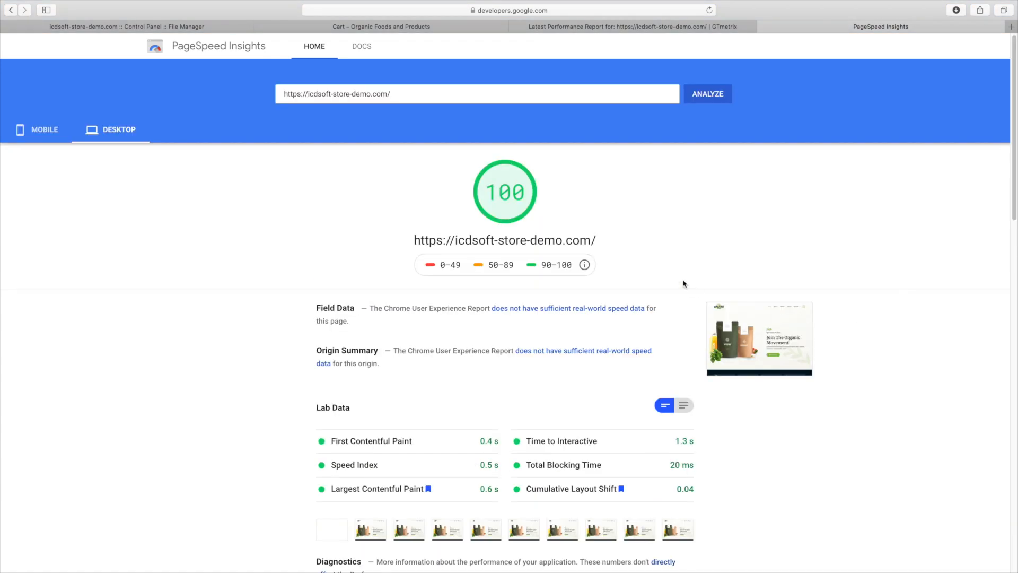